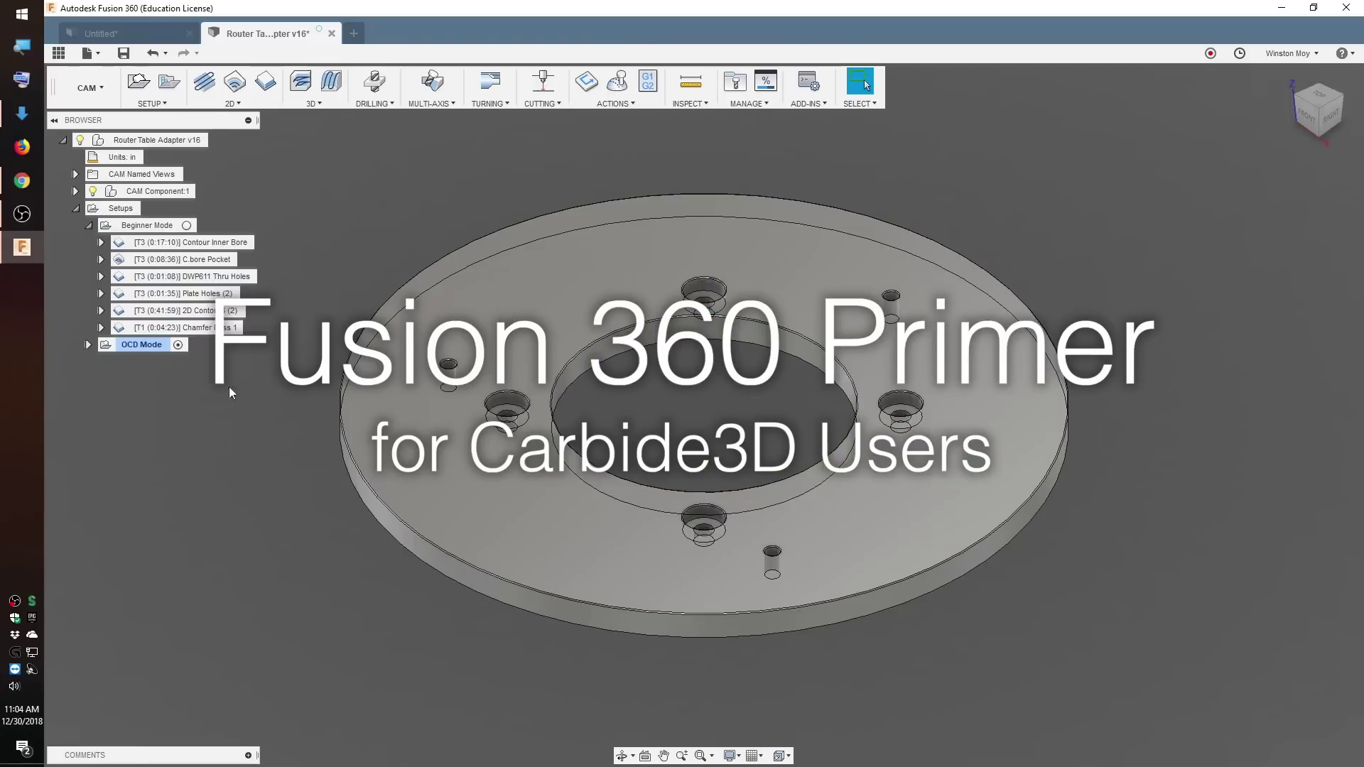
# Preview the Inner Adaptive and 2D Adaptive3 toolpaths, viewing 2D Adaptive3's settings without changes
pyautogui.click(88, 344)
pyautogui.click(181, 362)
pyautogui.click(278, 371)
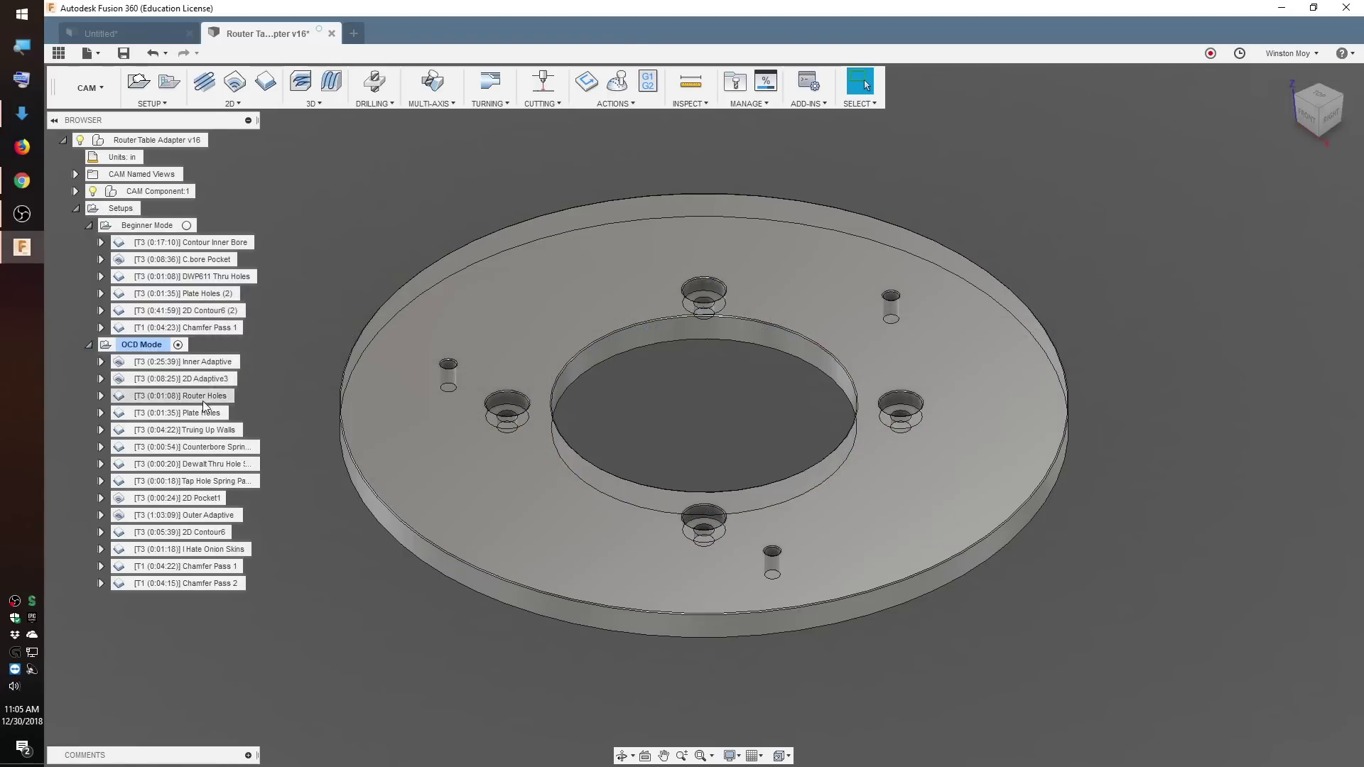
pyautogui.click(202, 379)
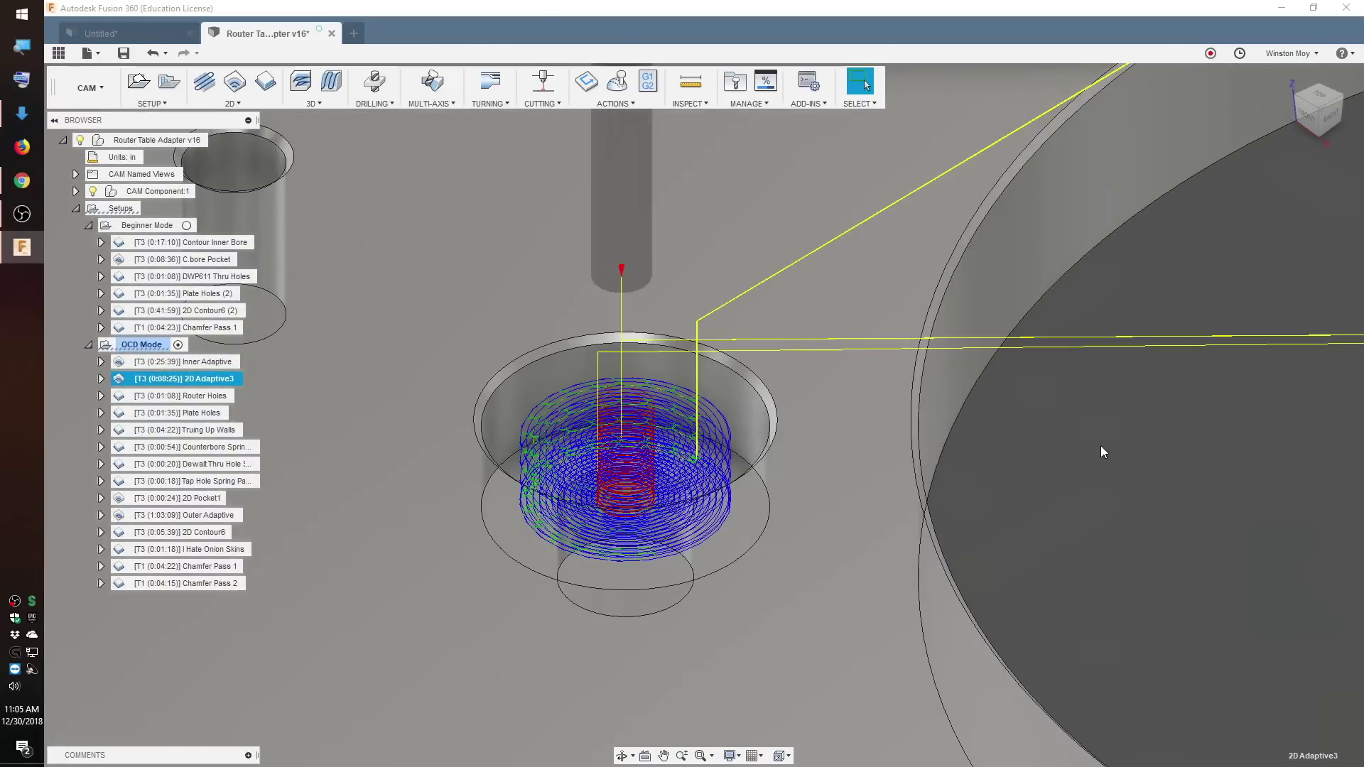
pyautogui.rightClick(206, 379)
pyautogui.click(299, 12)
pyautogui.click(1255, 226)
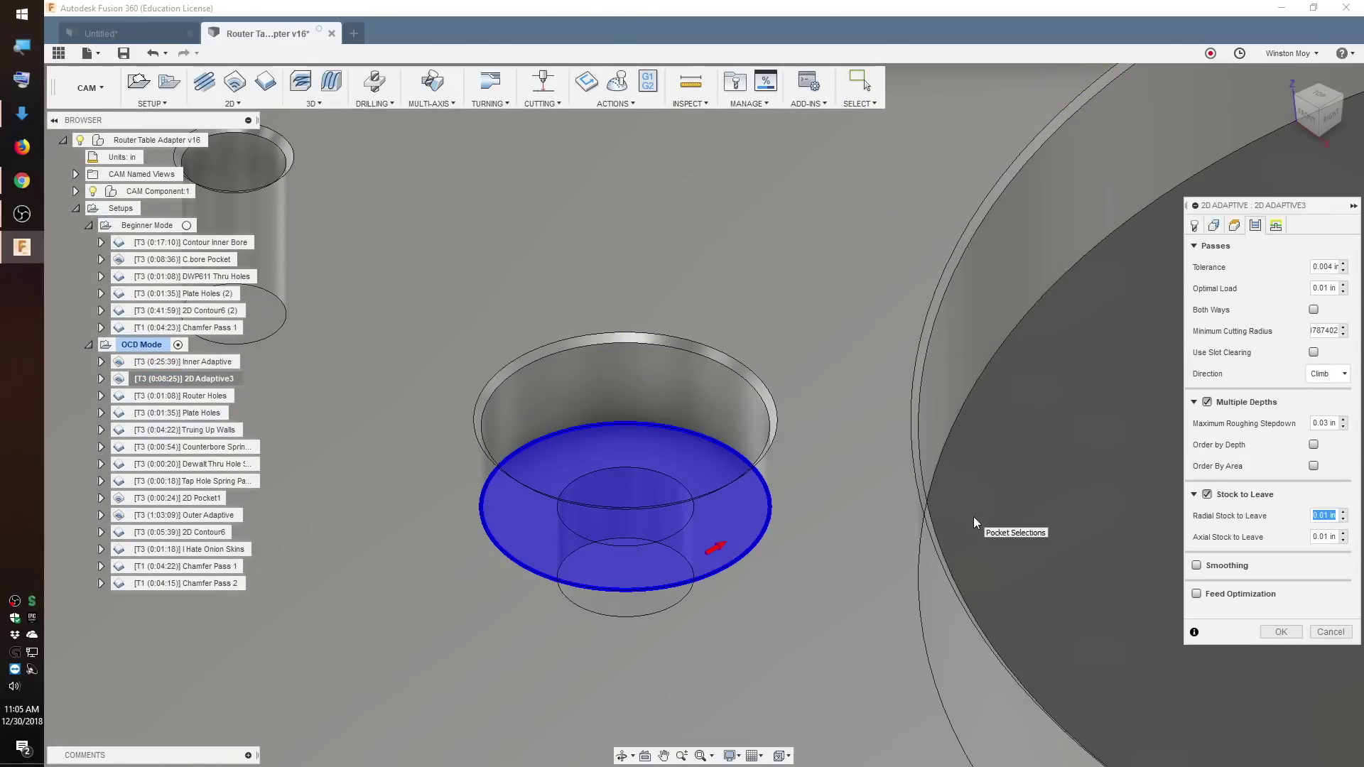
pyautogui.press('Escape')
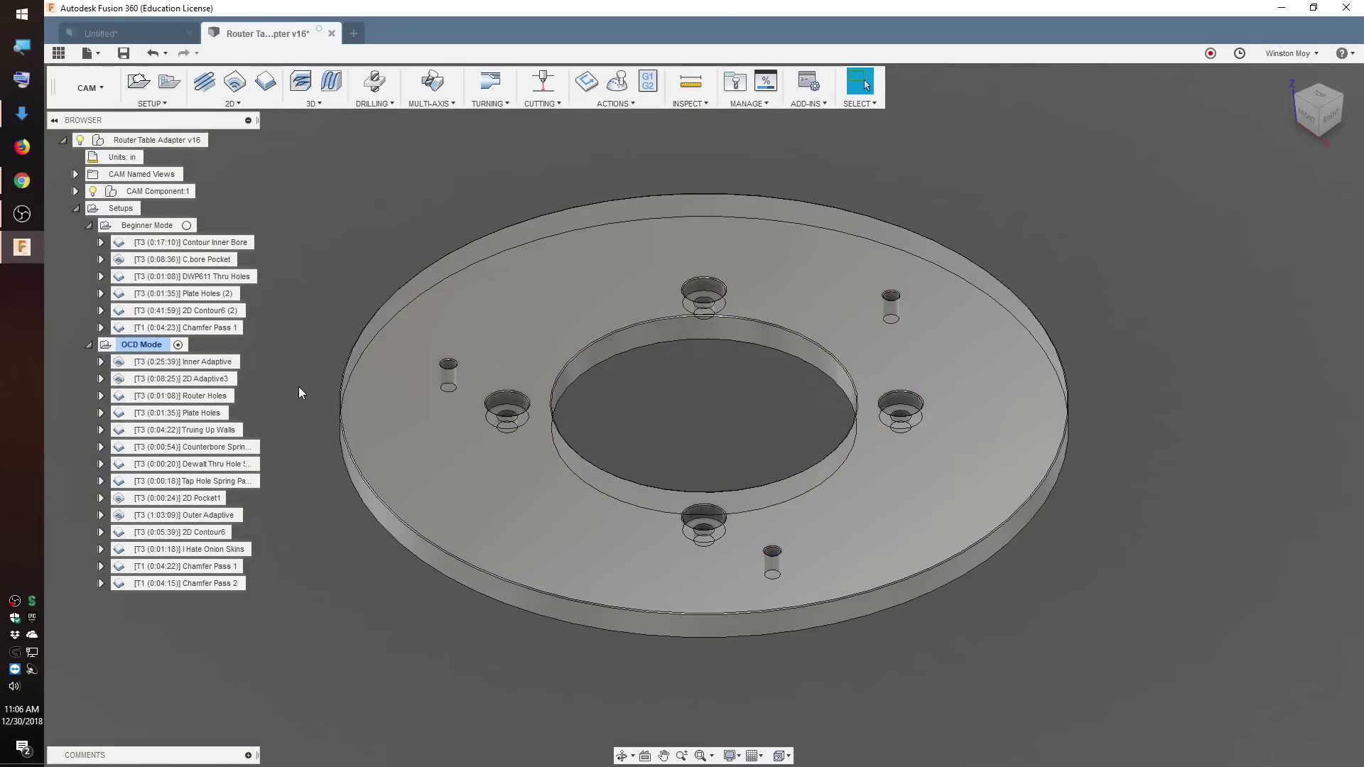
# Preview the Counterbore Spring, Dewalt Thru Hole and Tap Hole Spring Pass toolpaths, then view Tap Hole Spring Pass settings
pyautogui.click(213, 447)
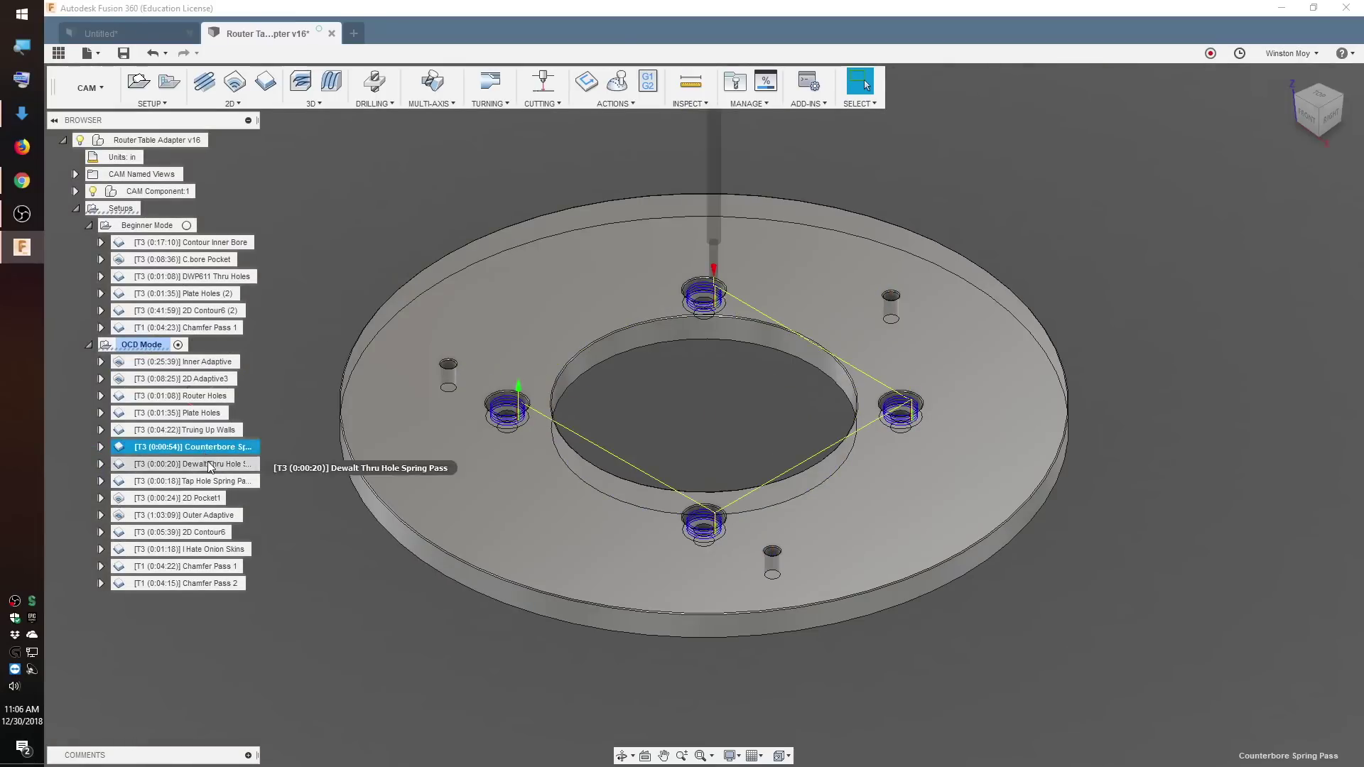
pyautogui.click(213, 464)
pyautogui.click(213, 481)
pyautogui.doubleClick(214, 483)
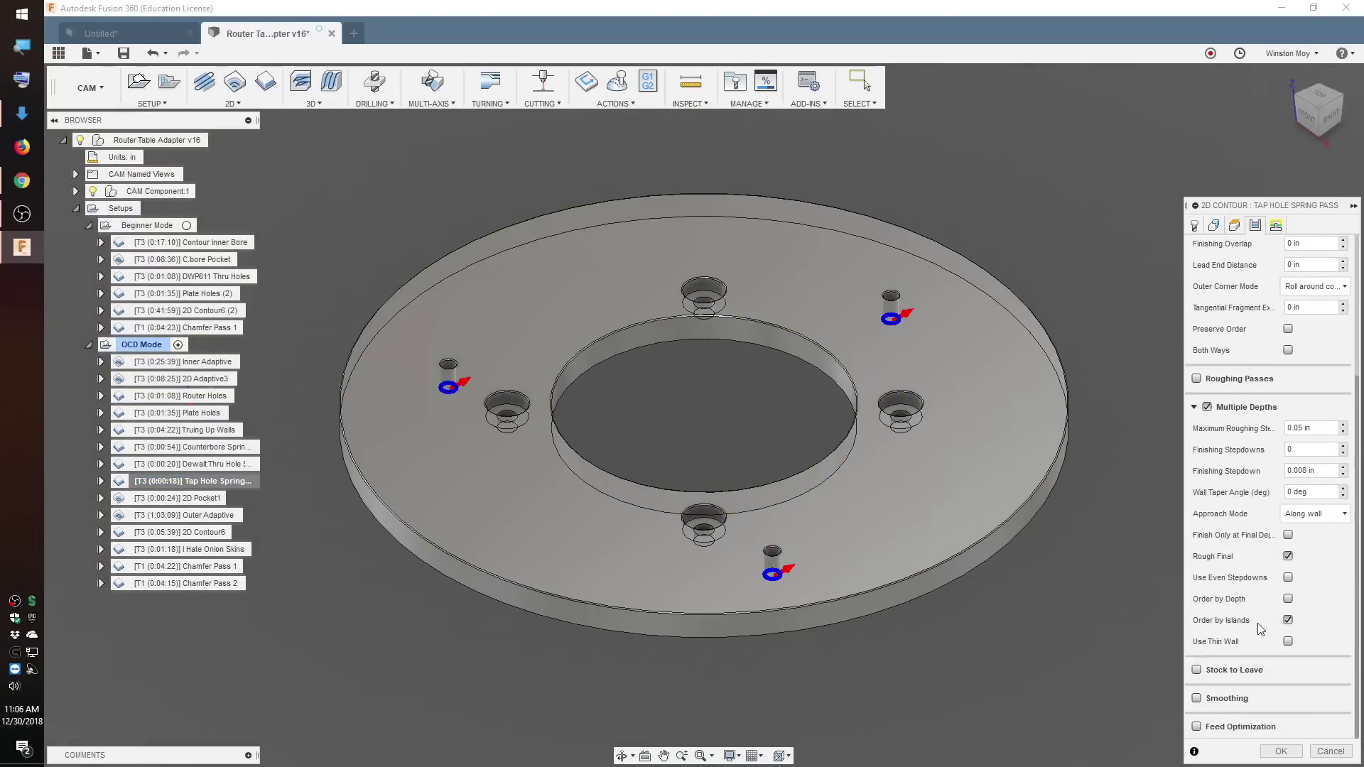
pyautogui.press('Escape')
# Preview Plate Holes with Tap Hole Spring Pass, then Inner Adaptive with another operation, from the home view
pyautogui.click(181, 413)
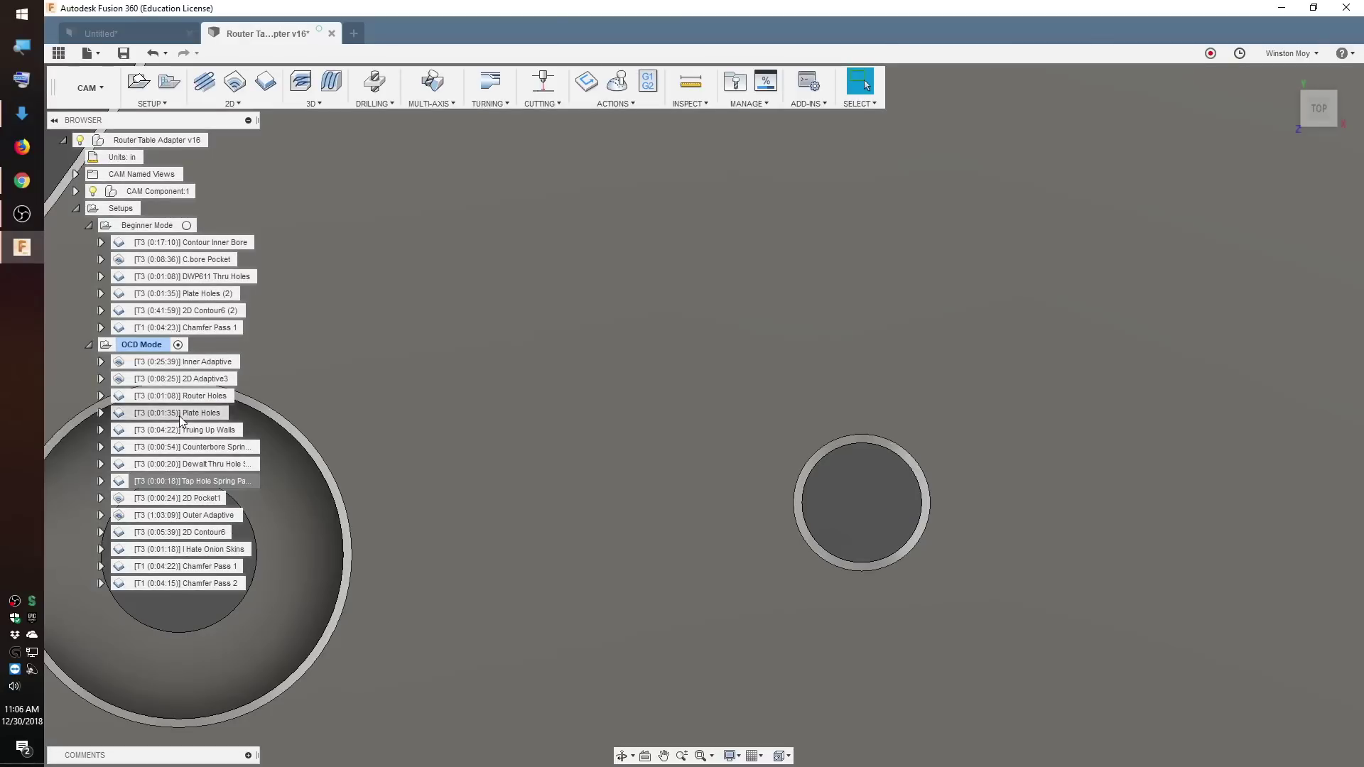
pyautogui.keyDown('ctrl'); pyautogui.click(197, 483); pyautogui.keyUp('ctrl')
pyautogui.scroll(5, 813, 521)
pyautogui.click(1294, 84)
pyautogui.click(187, 362)
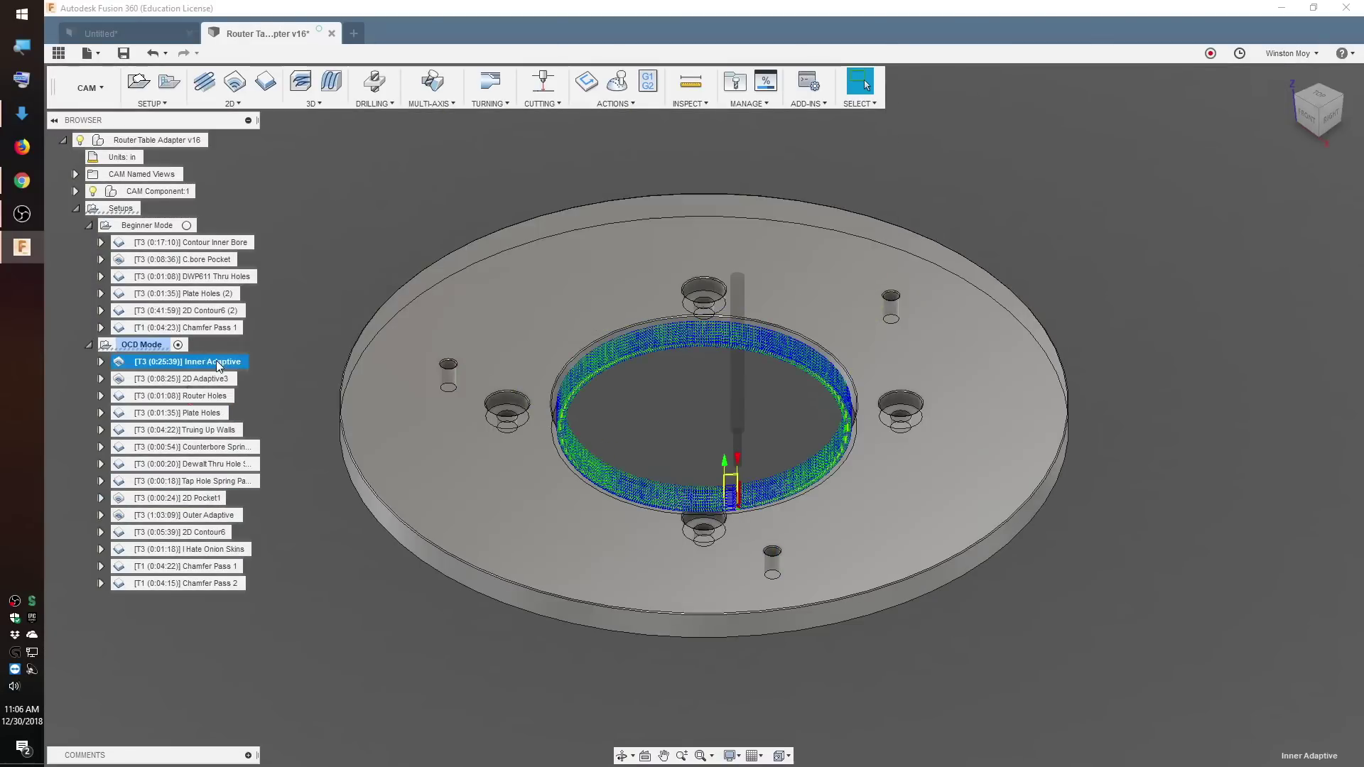
pyautogui.keyDown('ctrl'); pyautogui.click(215, 532); pyautogui.keyUp('ctrl')
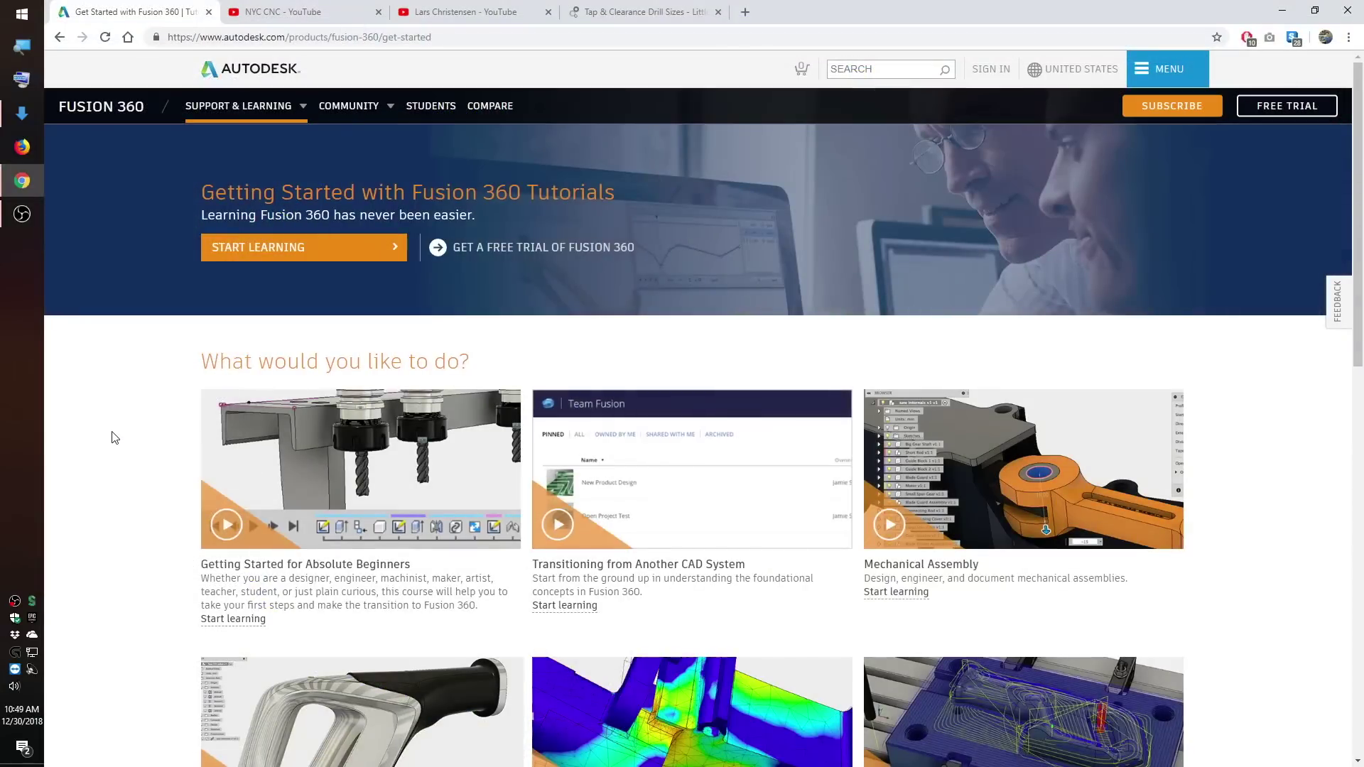
# Open Fusion 360 Support & Learning help and jump to the Model and CAM lessons
pyautogui.click(222, 114)
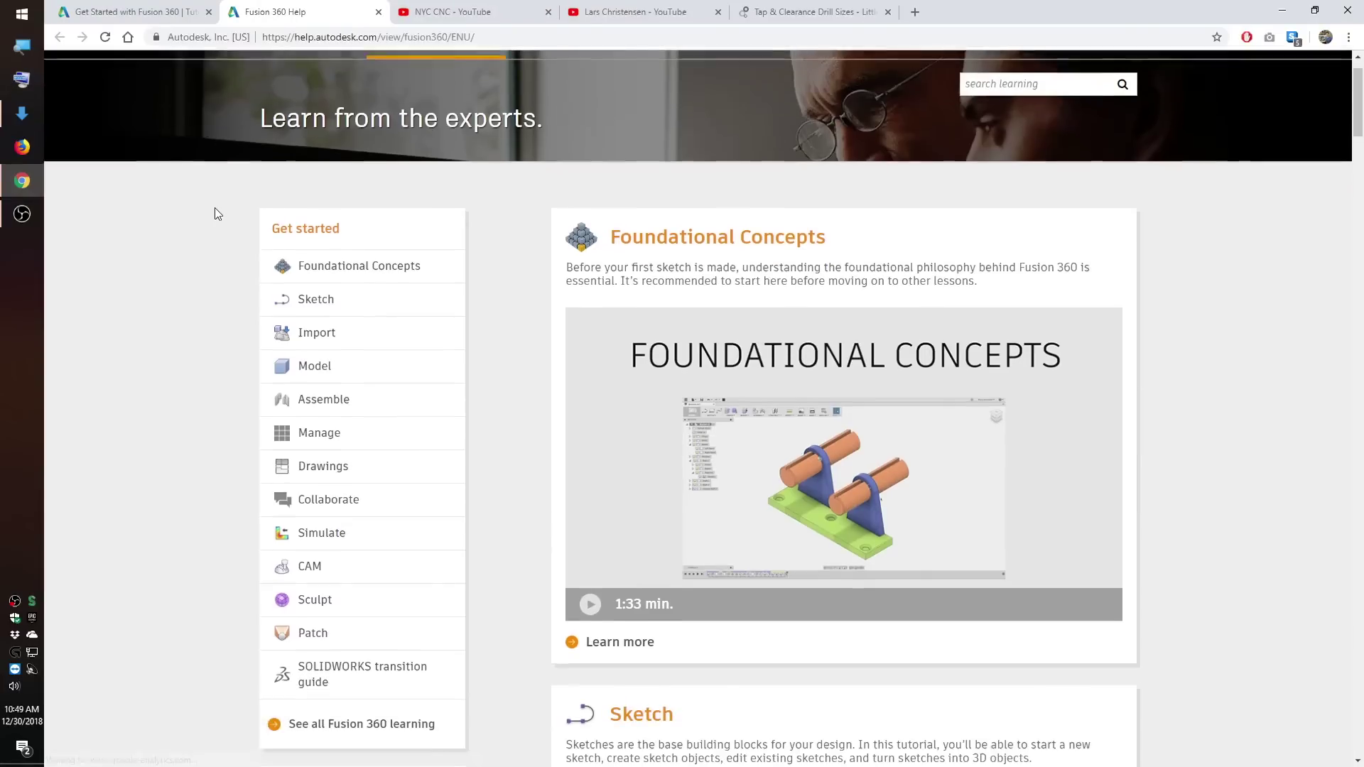
pyautogui.scroll(-6, 345, 238)
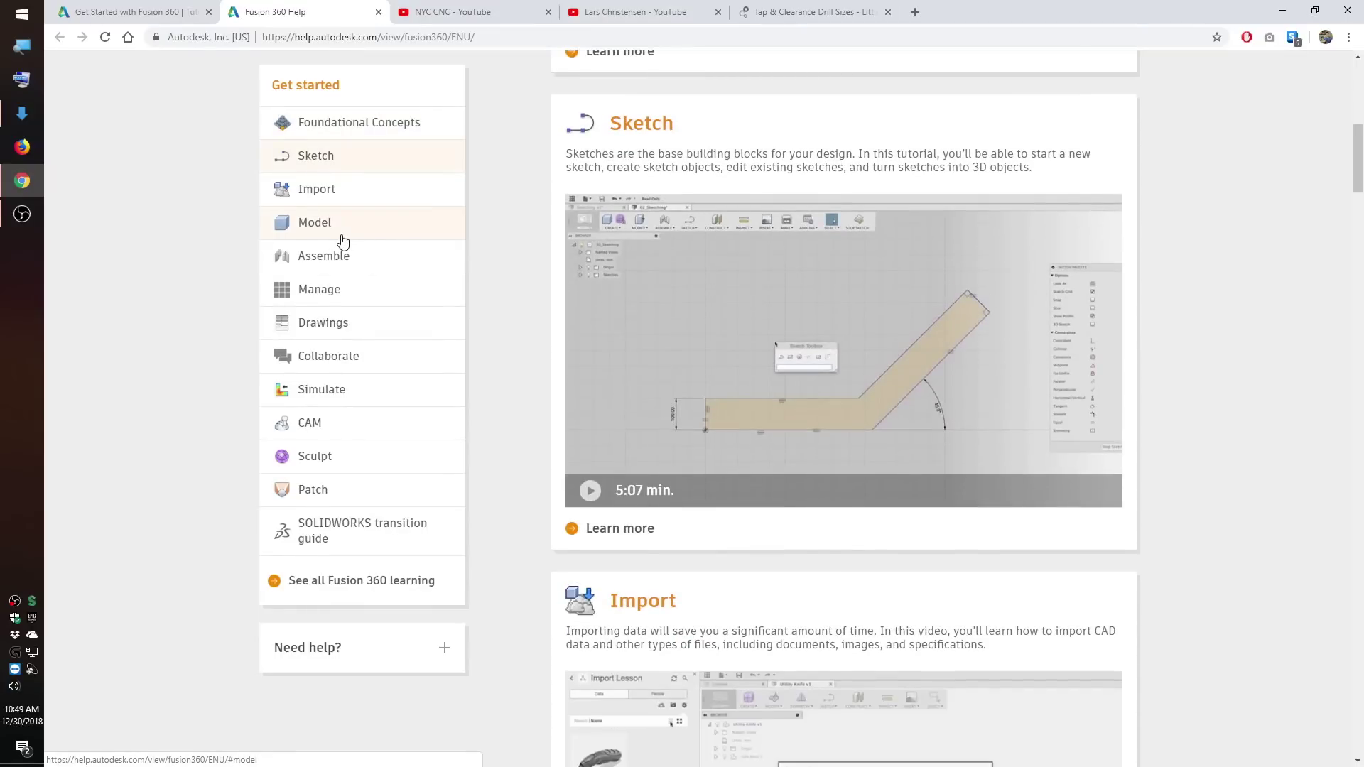
pyautogui.click(341, 236)
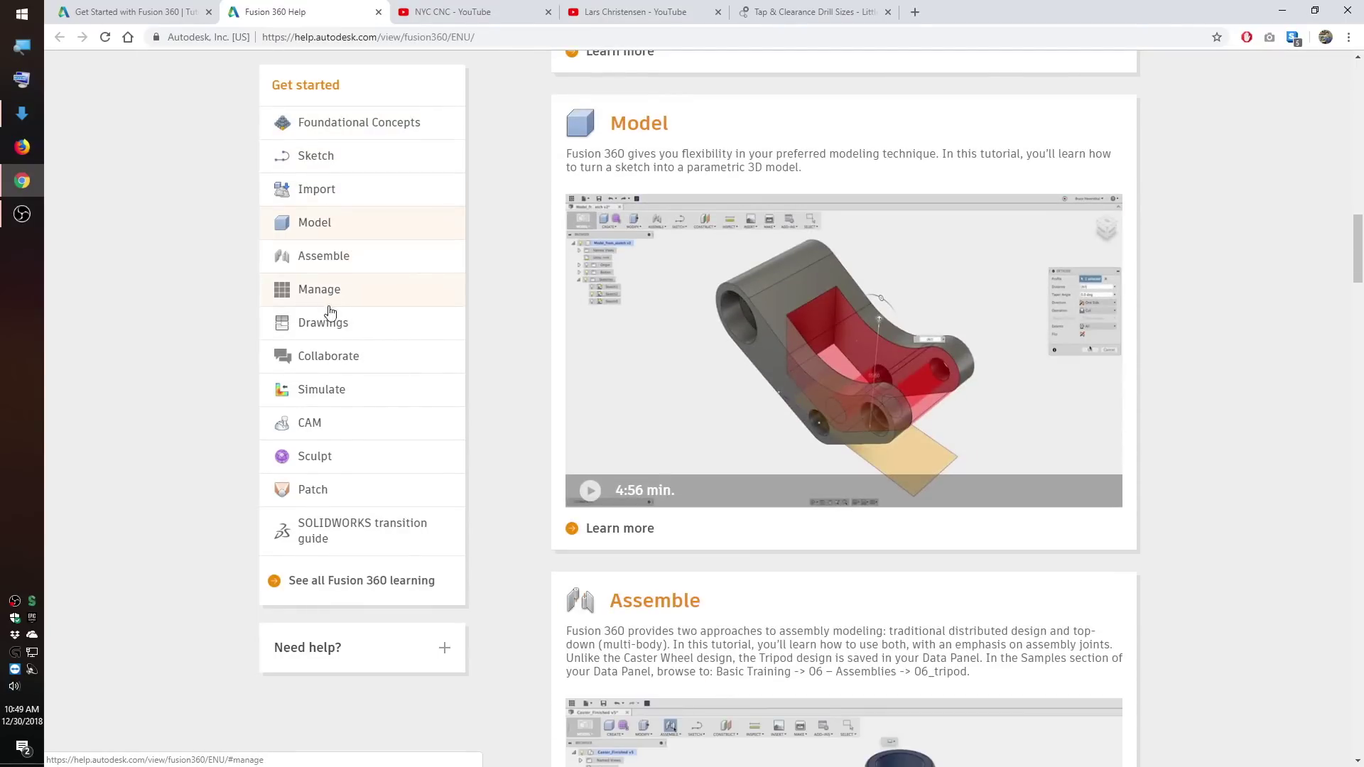
pyautogui.click(331, 431)
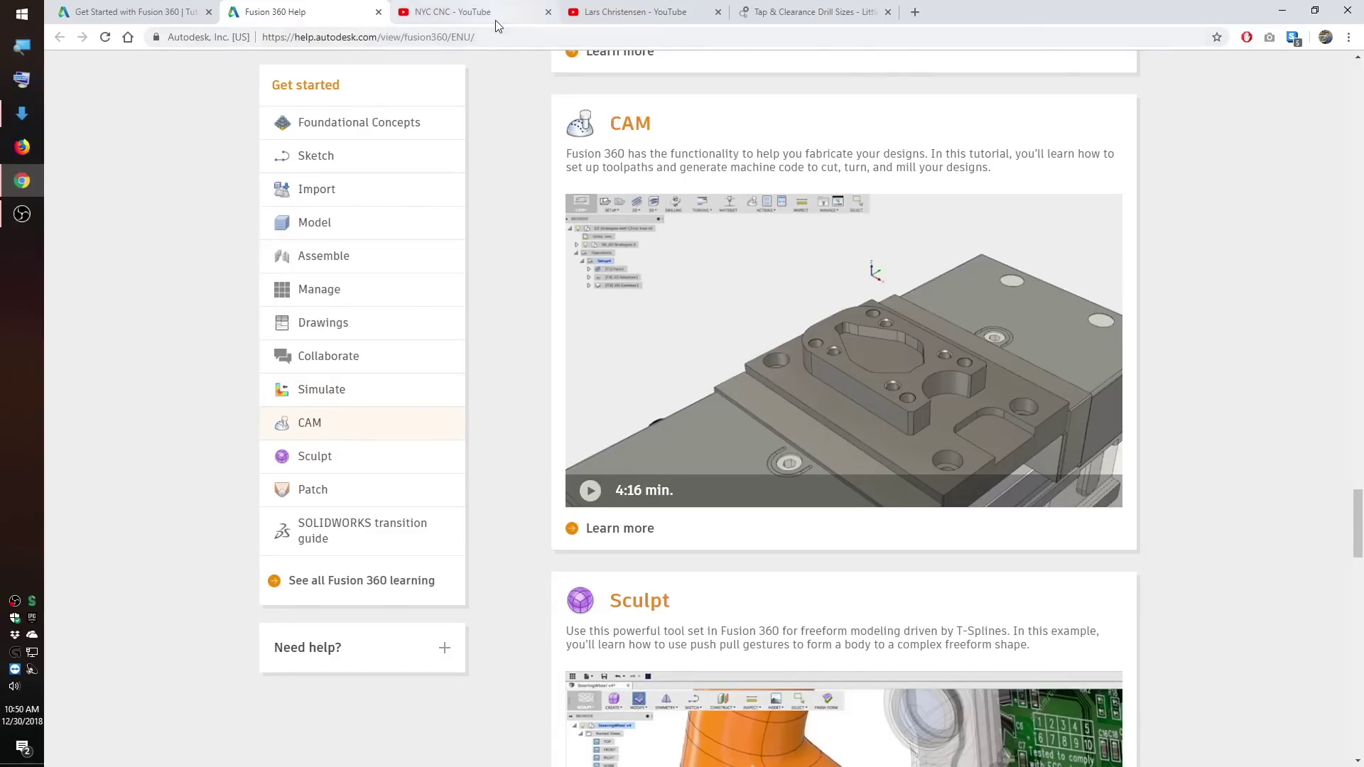
# Switch to the NYC CNC YouTube tab, then the tutor's channel videos page
pyautogui.click(454, 12)
pyautogui.moveTo(118, 501); pyautogui.dragTo(140, 313, button='middle')
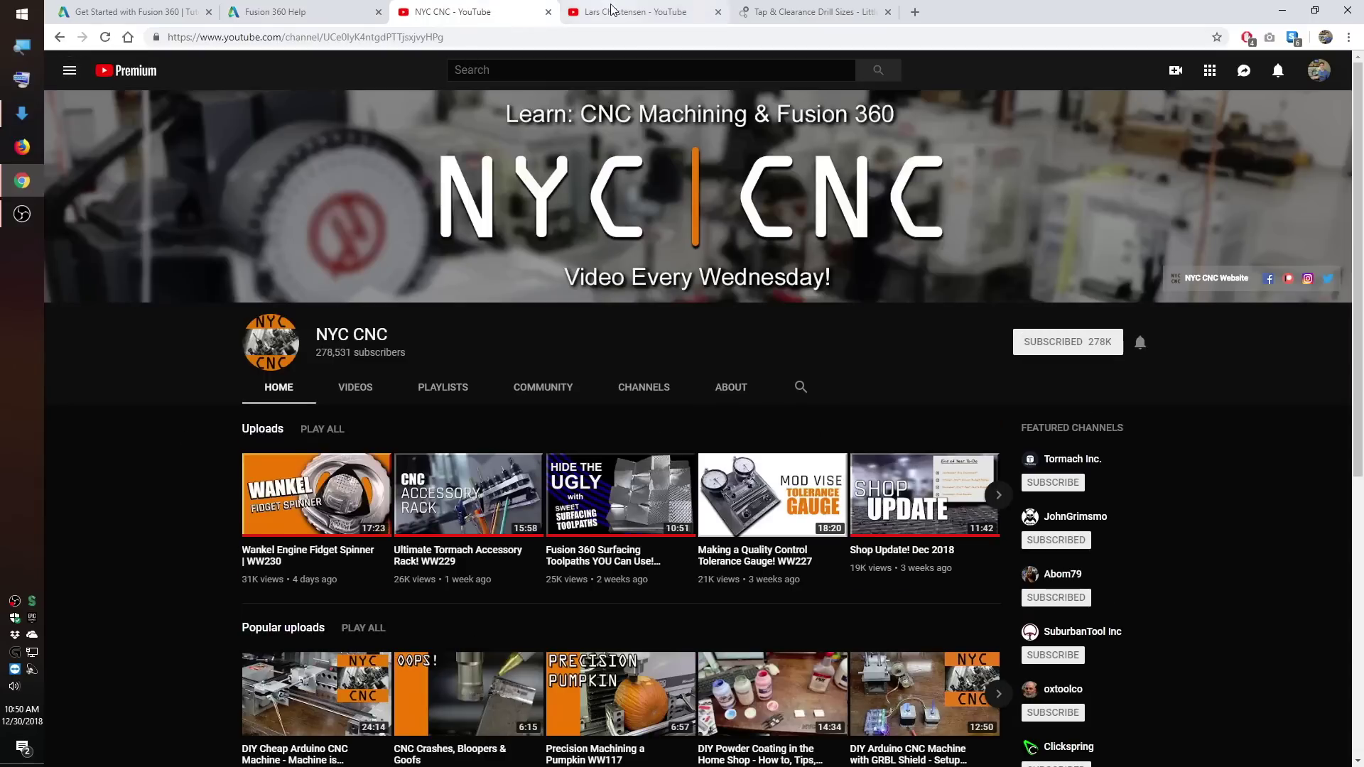
pyautogui.click(634, 12)
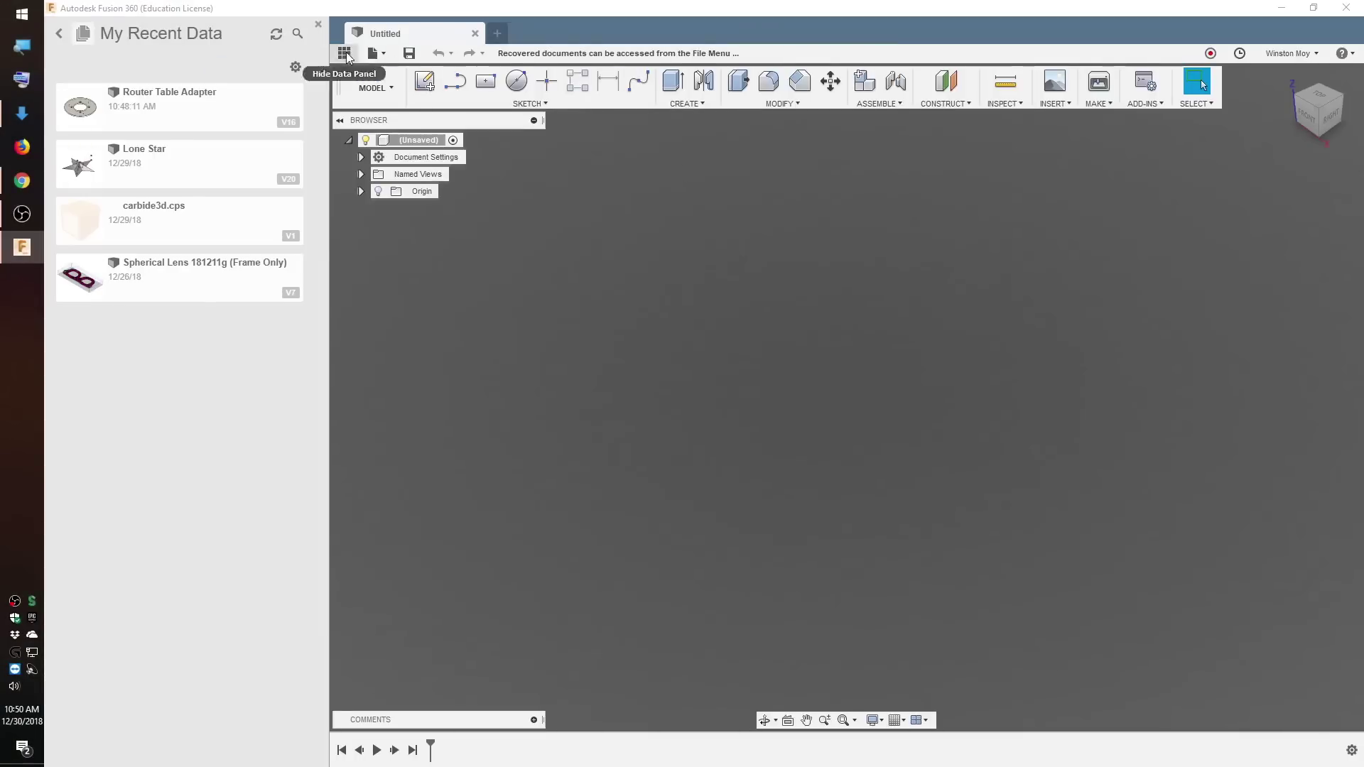
# Close the Data Panel and switch to CAM, then Simulation, dismissing the new study prompt
pyautogui.click(340, 52)
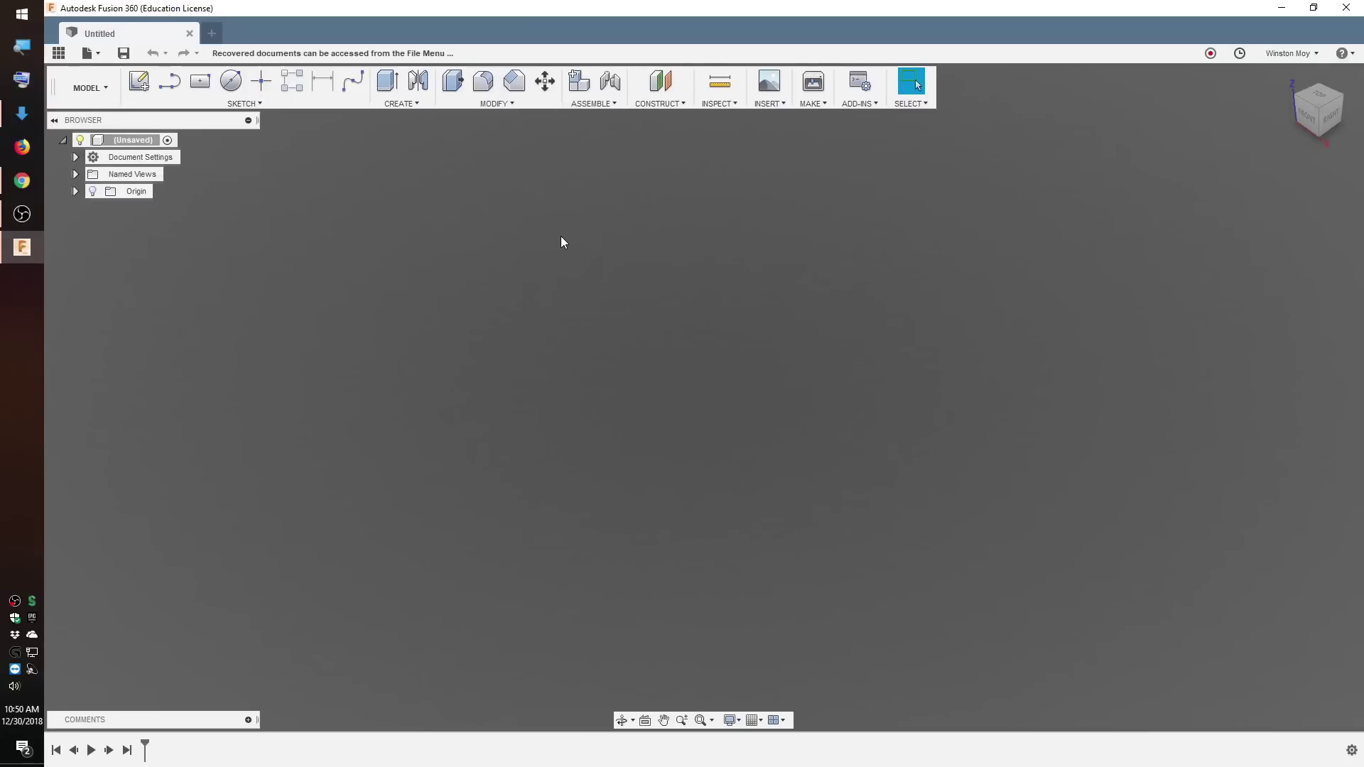
pyautogui.click(104, 88)
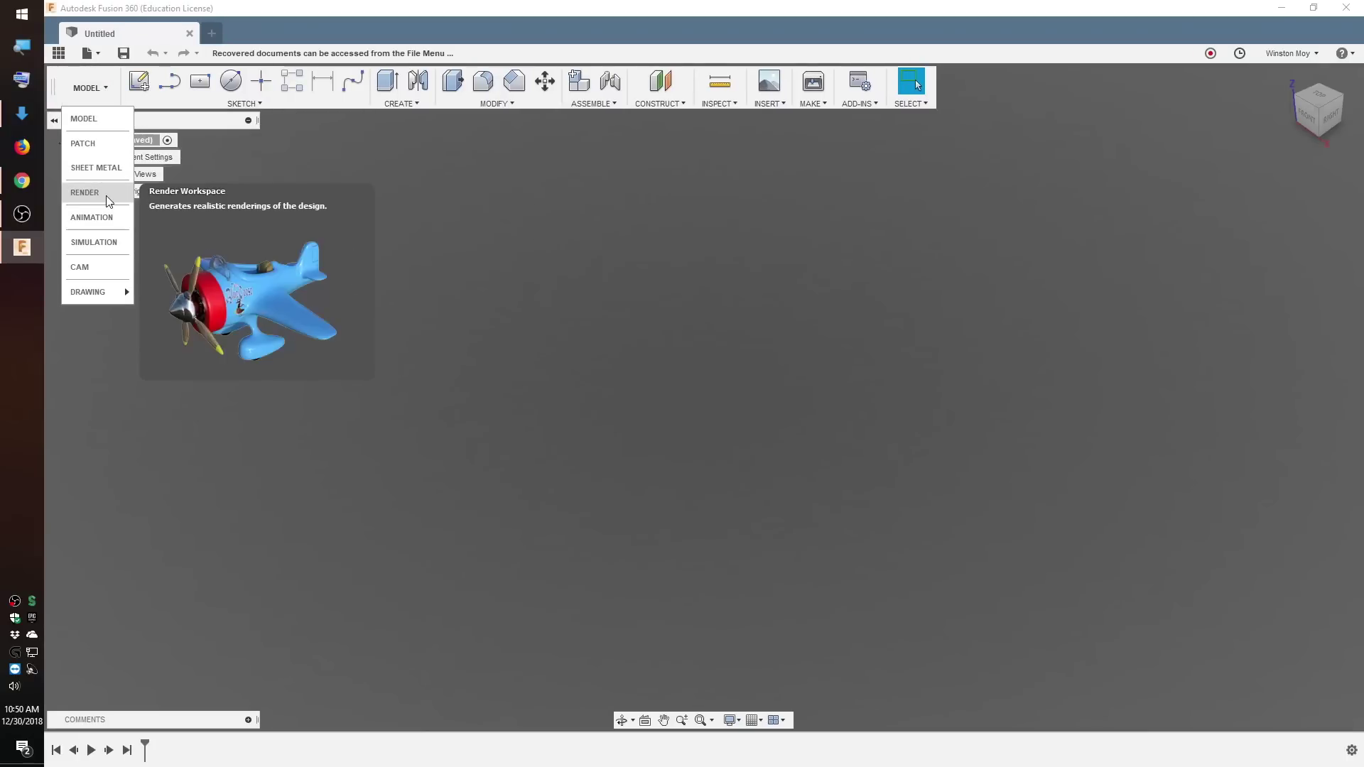
pyautogui.click(96, 268)
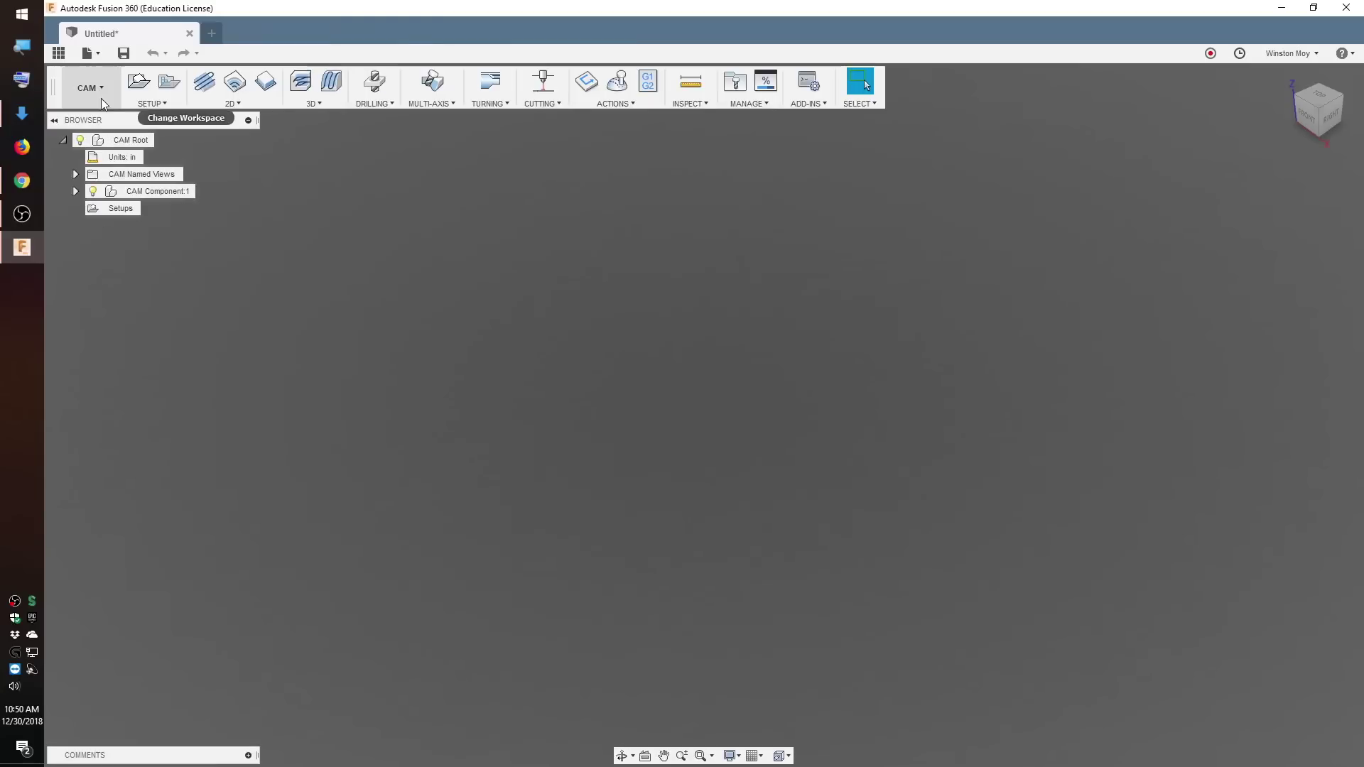
pyautogui.click(101, 93)
pyautogui.click(93, 242)
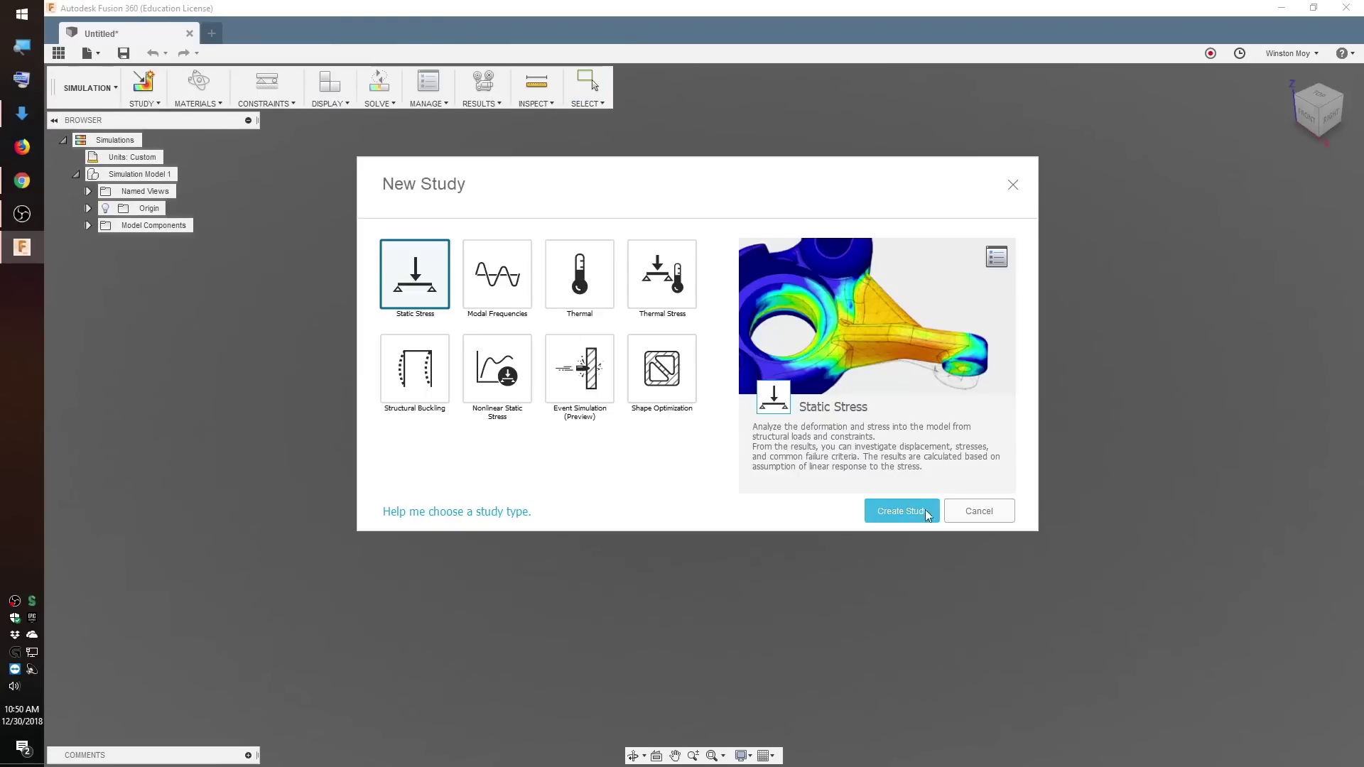
pyautogui.click(979, 510)
# Cycle through the Patch, Sheet Metal, Render and Animation workspaces, ending back in Model
pyautogui.click(71, 93)
pyautogui.click(70, 92)
pyautogui.click(87, 88)
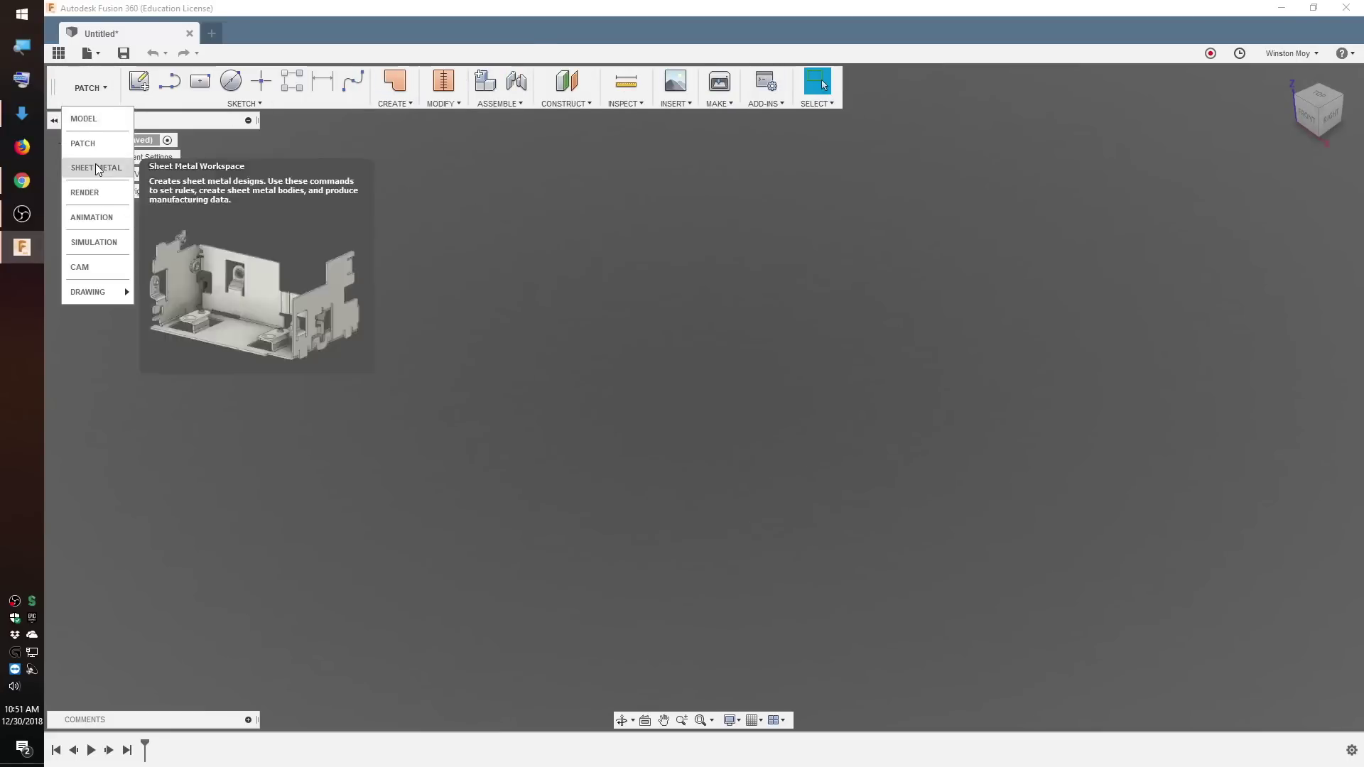
pyautogui.click(97, 168)
pyautogui.click(89, 88)
pyautogui.click(84, 192)
pyautogui.click(94, 96)
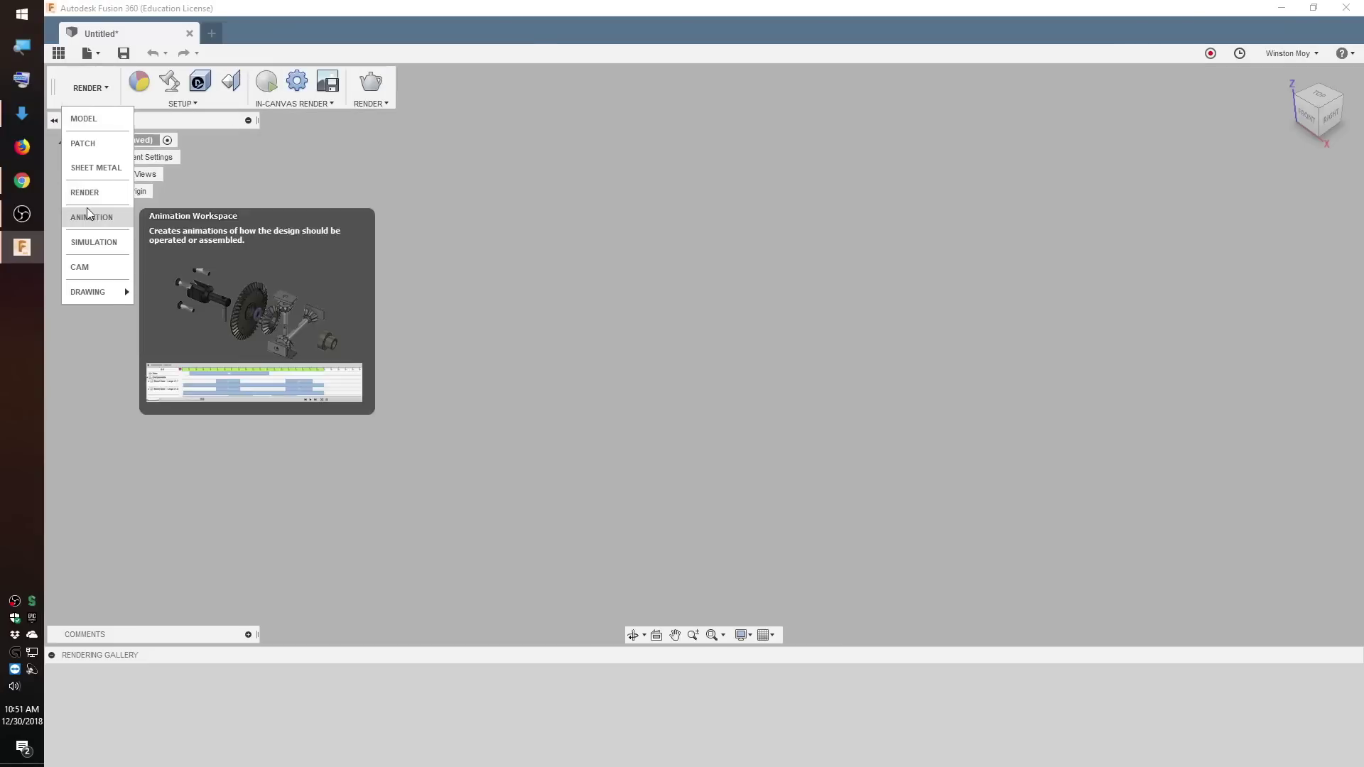
pyautogui.click(87, 216)
pyautogui.click(100, 88)
pyautogui.click(84, 118)
pyautogui.click(89, 88)
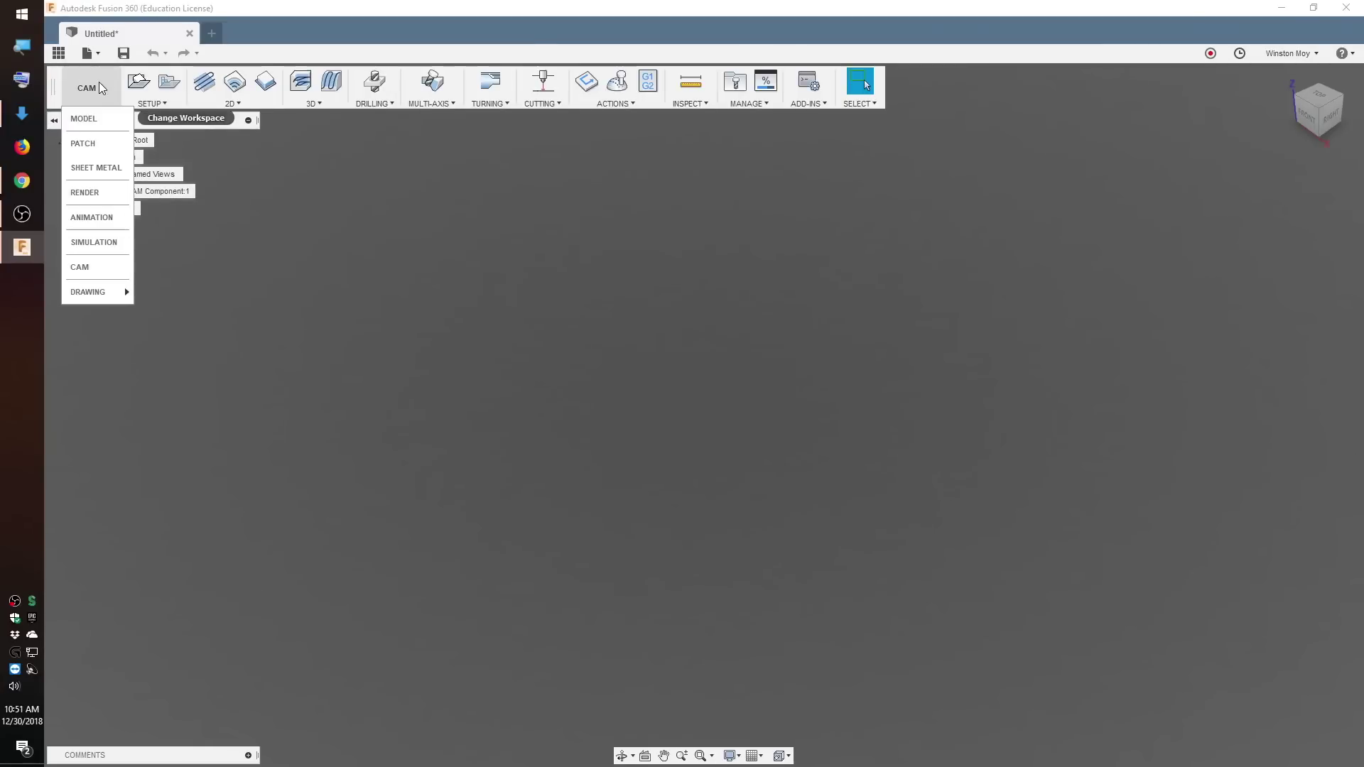
pyautogui.click(84, 119)
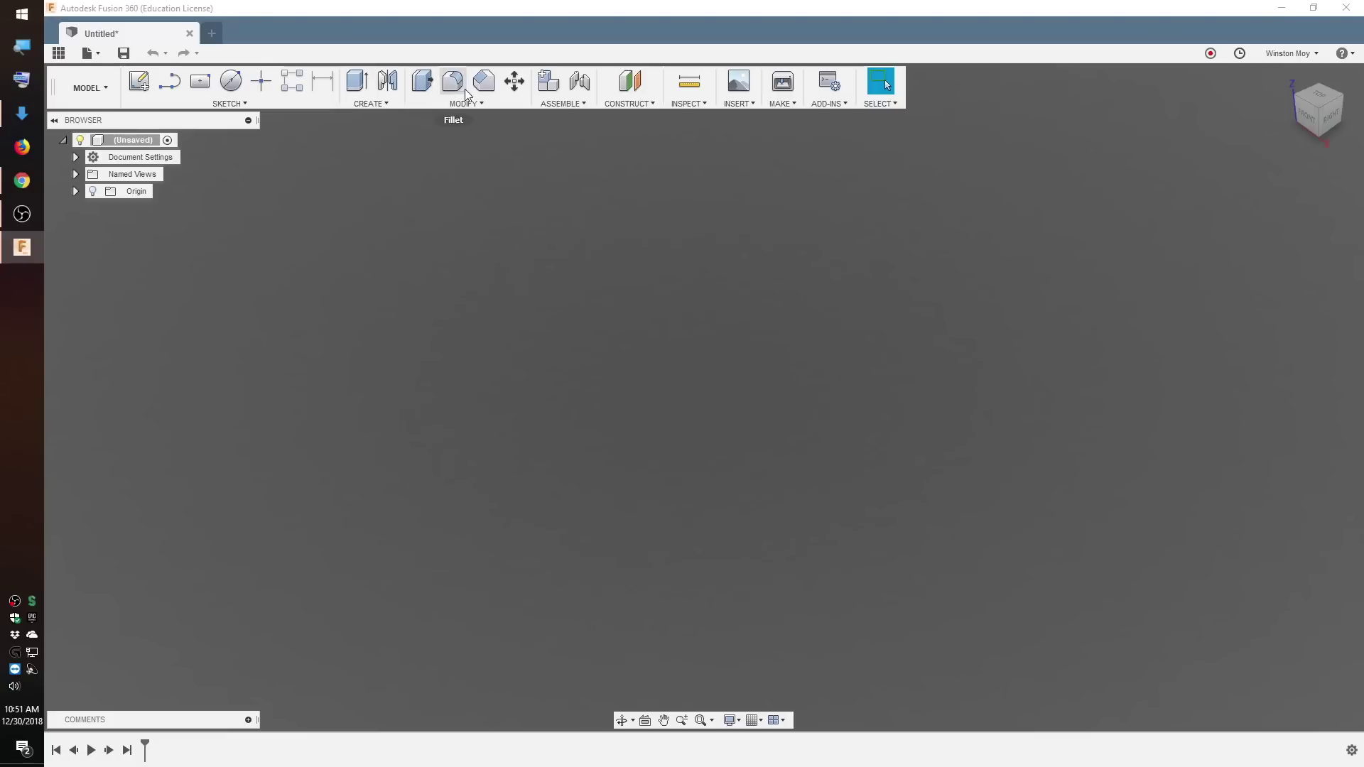
pyautogui.click(370, 104)
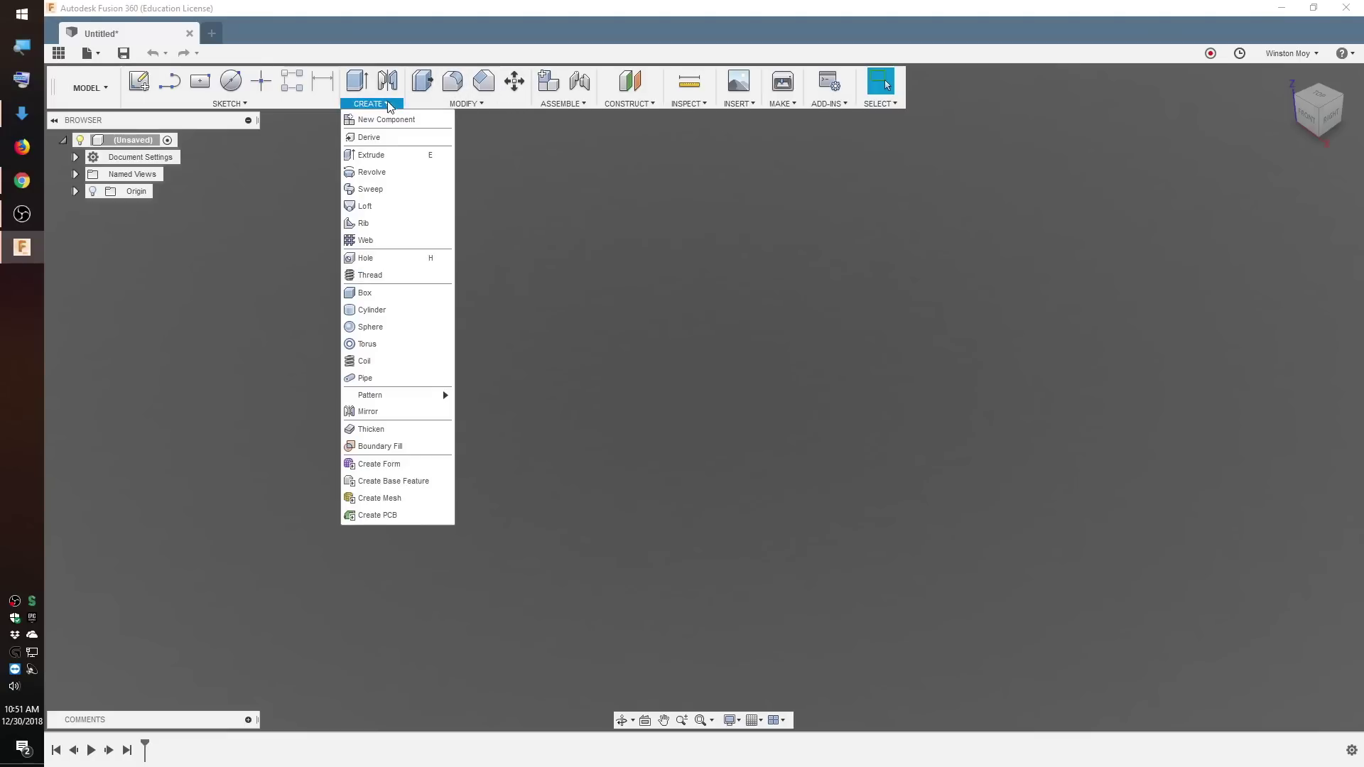
pyautogui.click(443, 208)
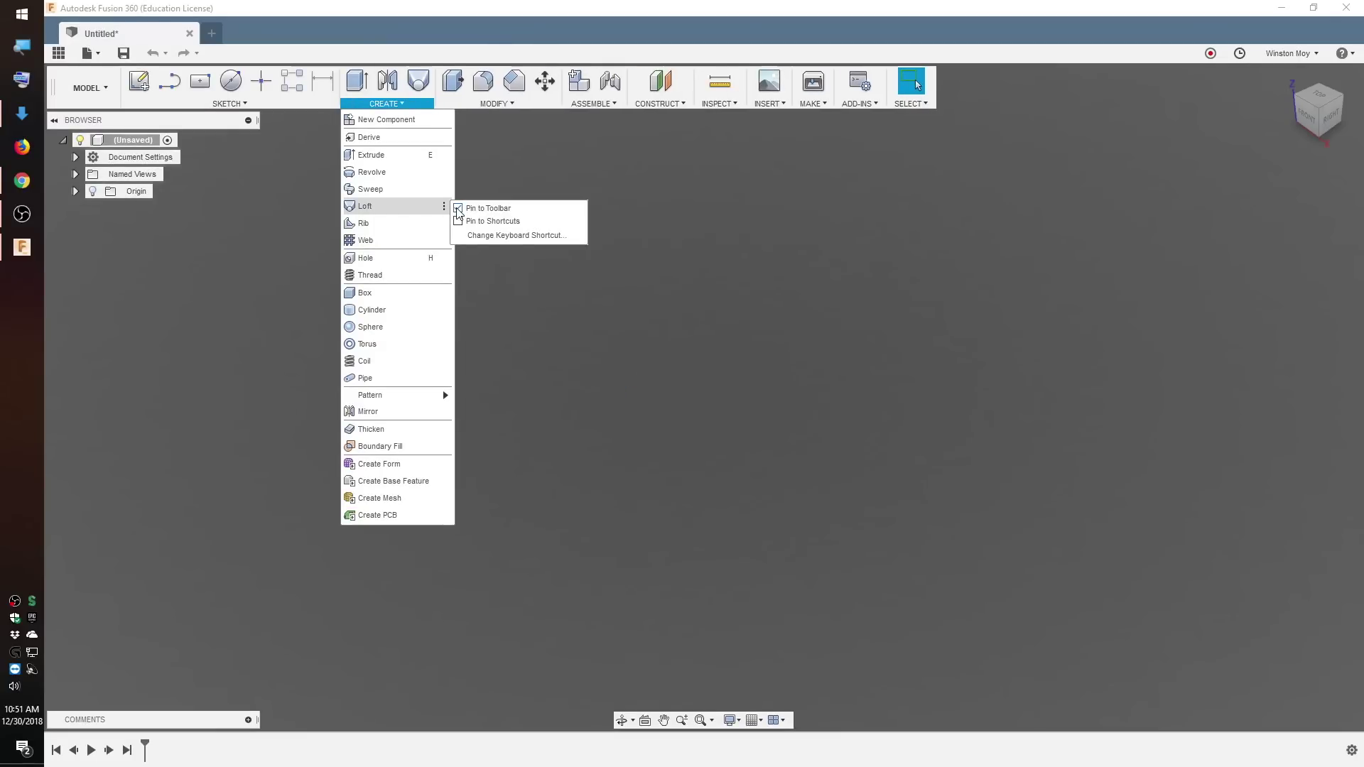
pyautogui.click(485, 235)
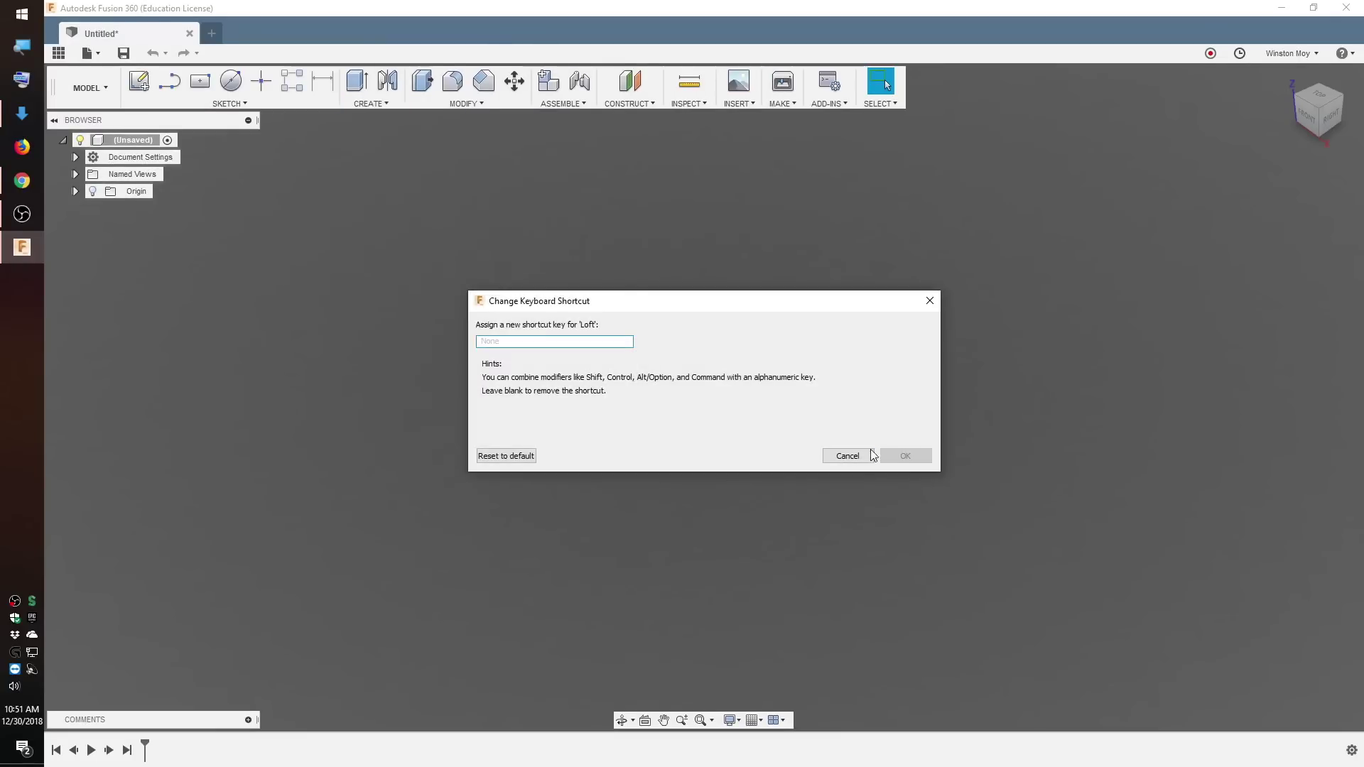
pyautogui.click(853, 456)
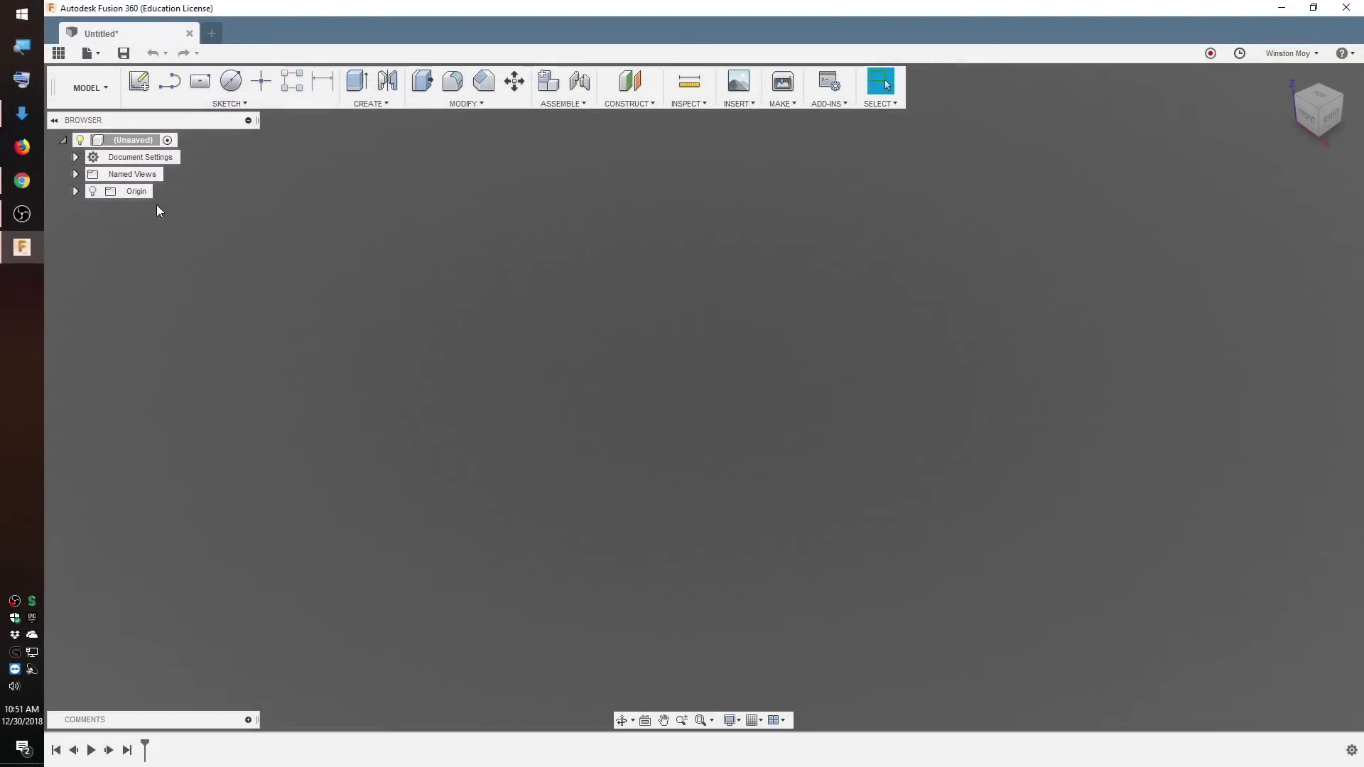
pyautogui.click(93, 192)
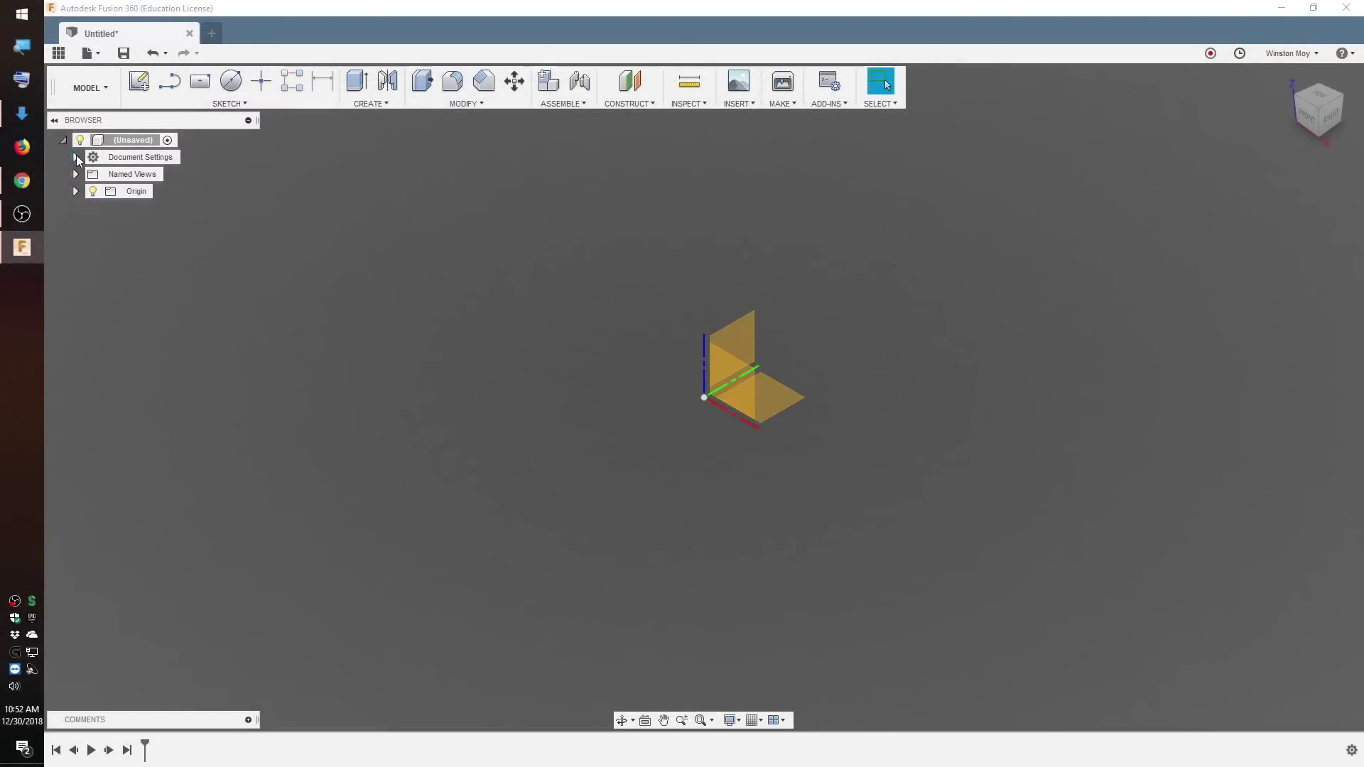
# Set the document's active units to millimetres
pyautogui.click(76, 157)
pyautogui.click(165, 174)
pyautogui.click(1318, 226)
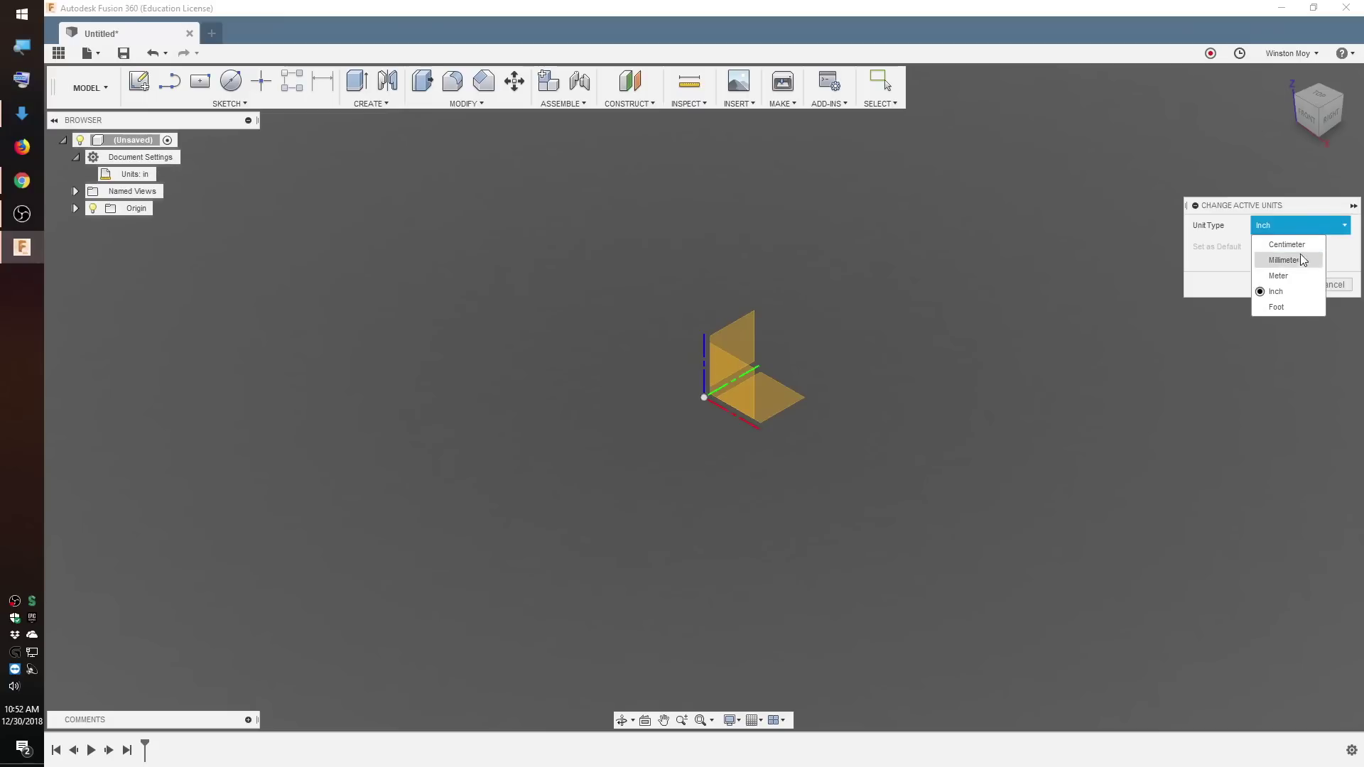
pyautogui.click(1301, 260)
pyautogui.click(1283, 284)
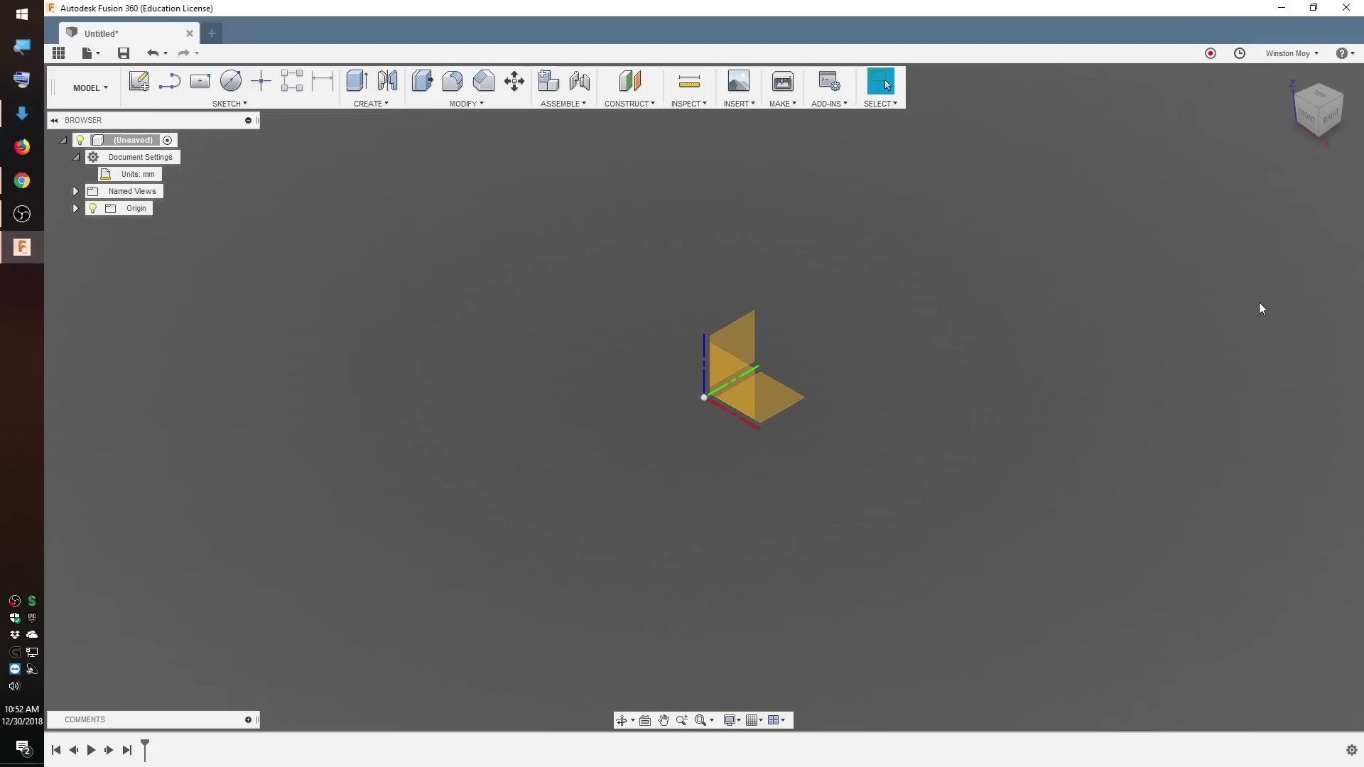
# On the XY plane, sketch 67 mm and 160 mm diameter circles centred on the origin
pyautogui.click(784, 396)
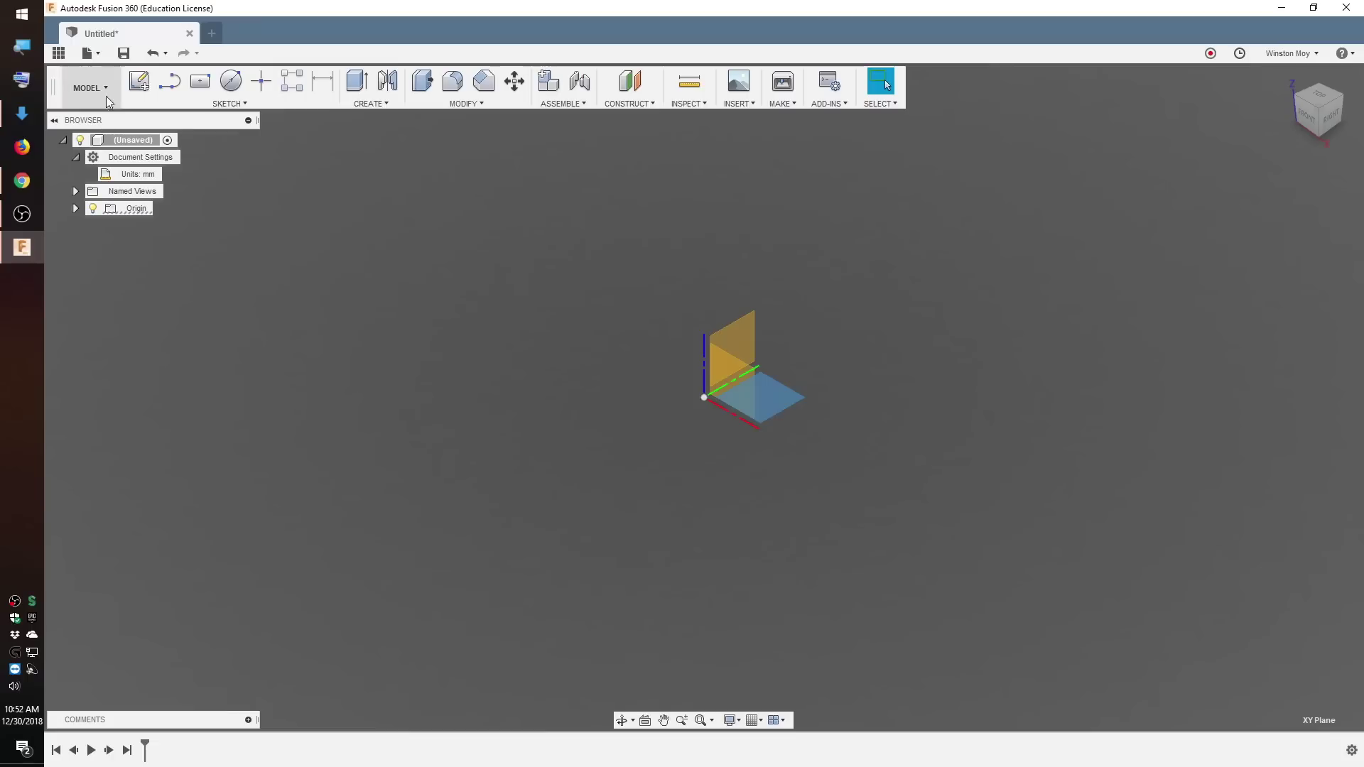
pyautogui.click(138, 82)
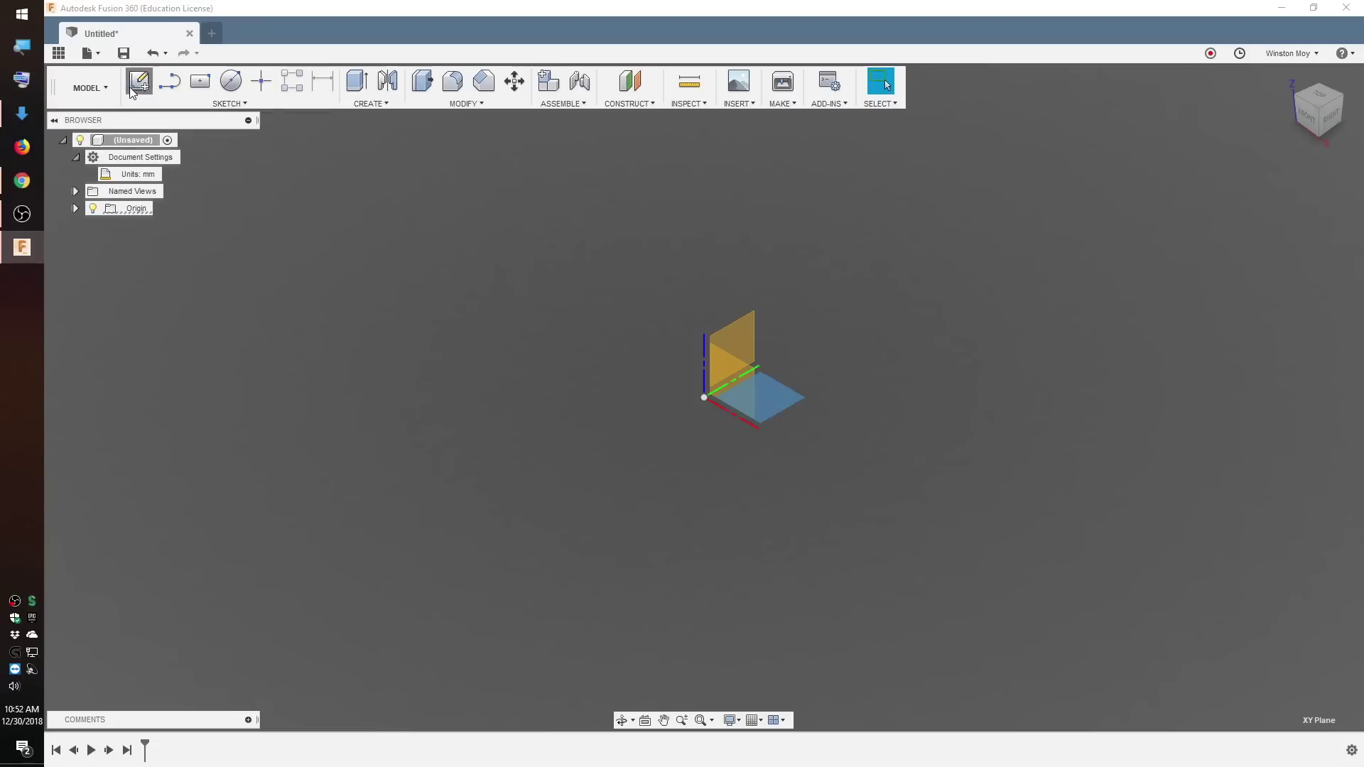
pyautogui.click(230, 81)
pyautogui.click(703, 397)
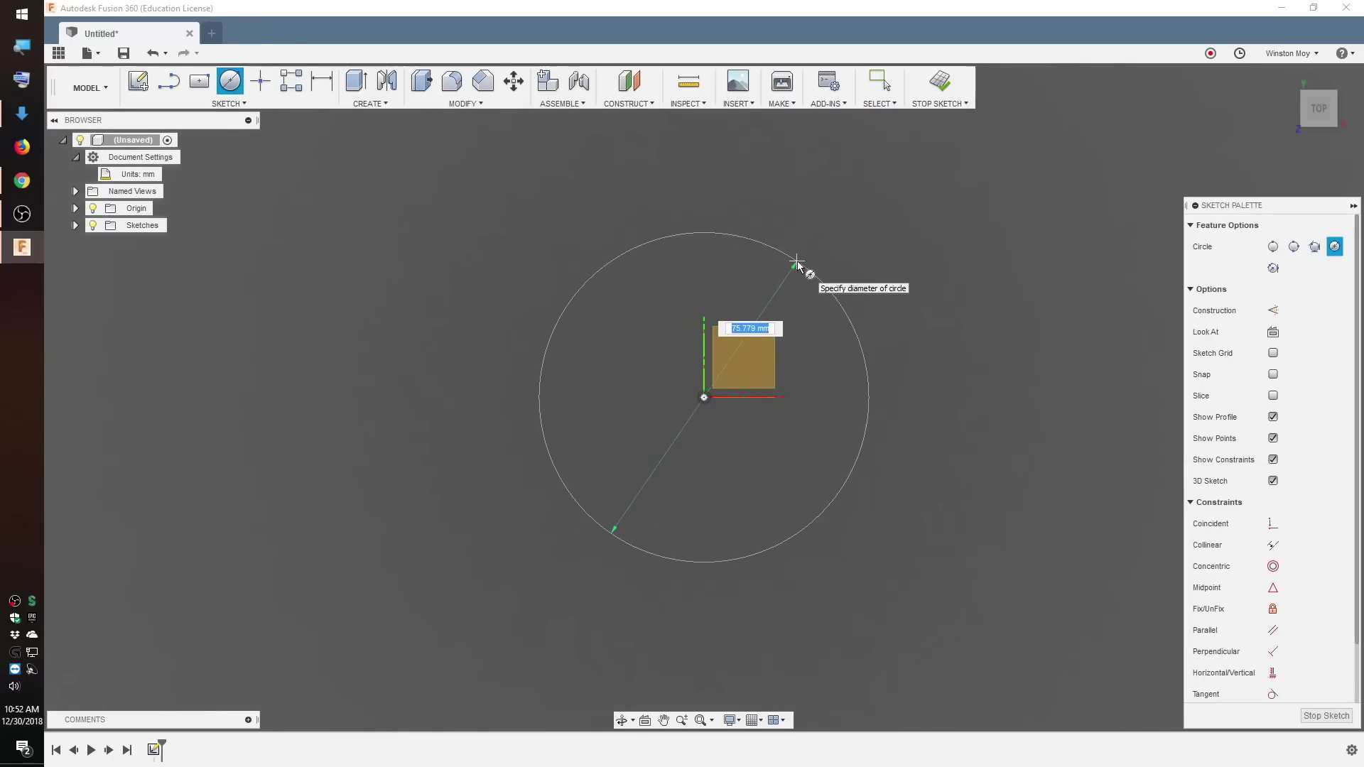
pyautogui.write('67')
pyautogui.press('Return')
pyautogui.scroll(-3, 697, 447)
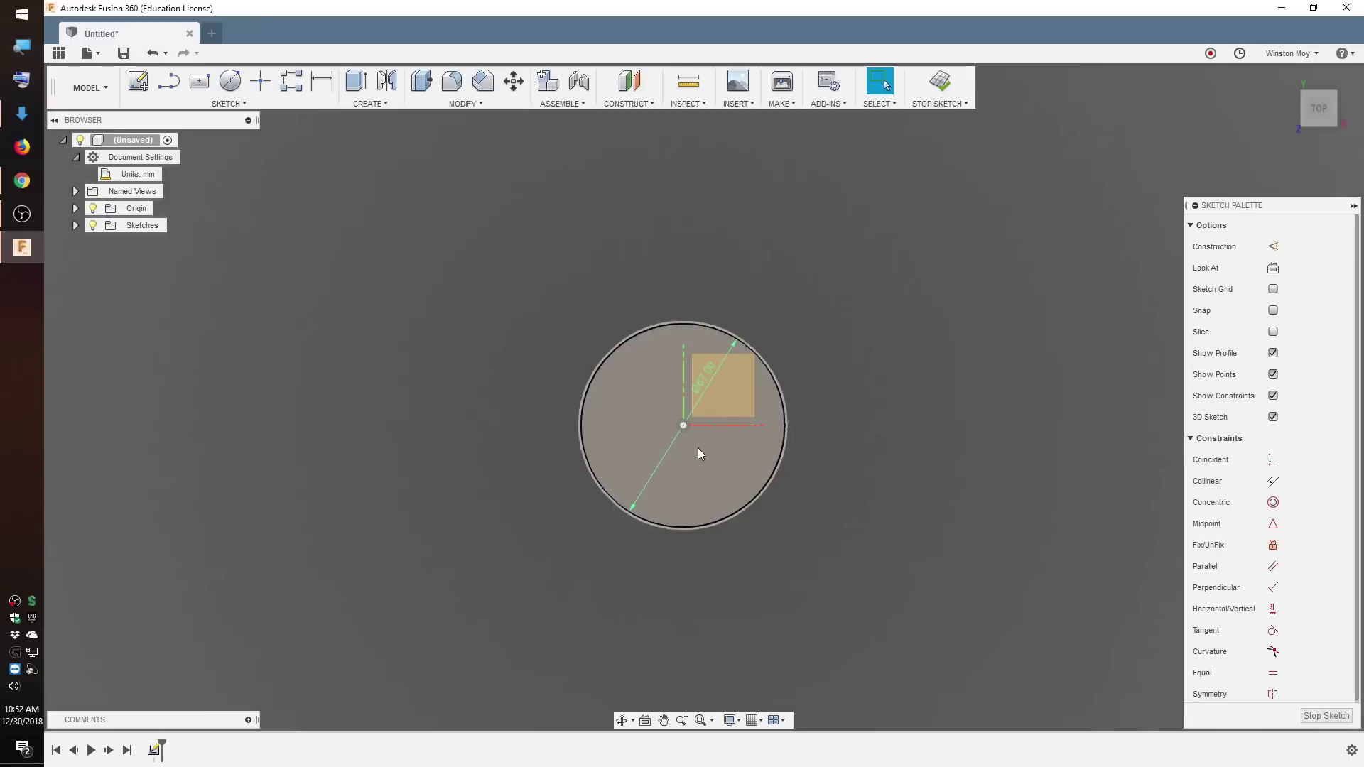
pyautogui.click(683, 425)
pyautogui.write('160')
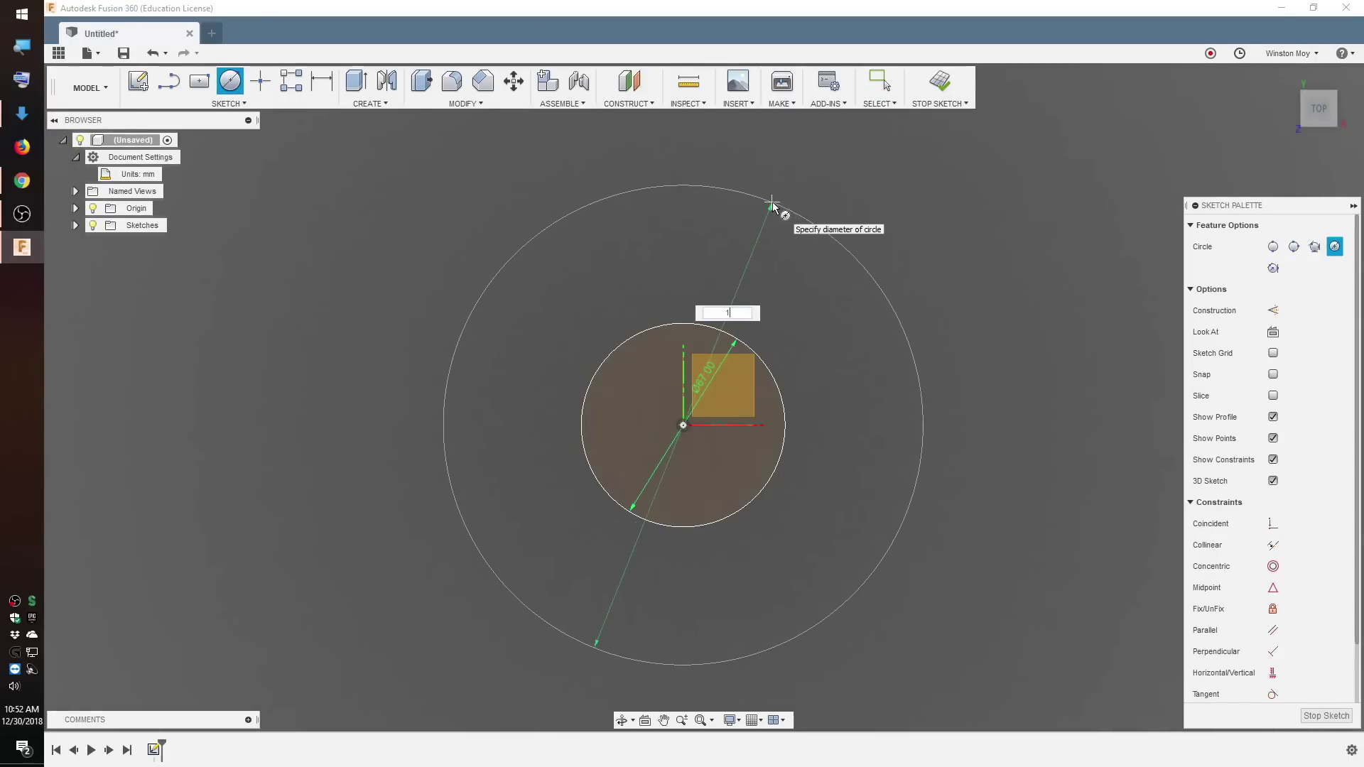
pyautogui.press('Return')
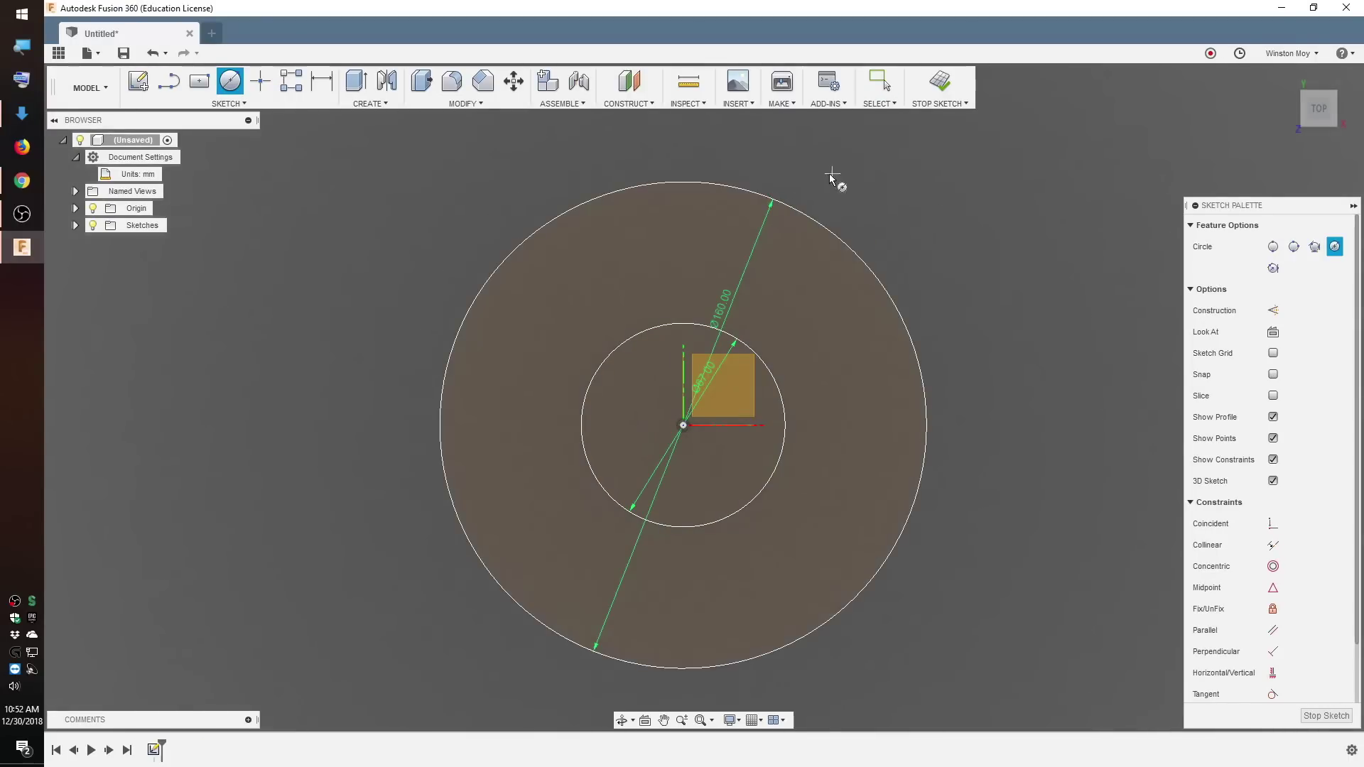
pyautogui.click(200, 82)
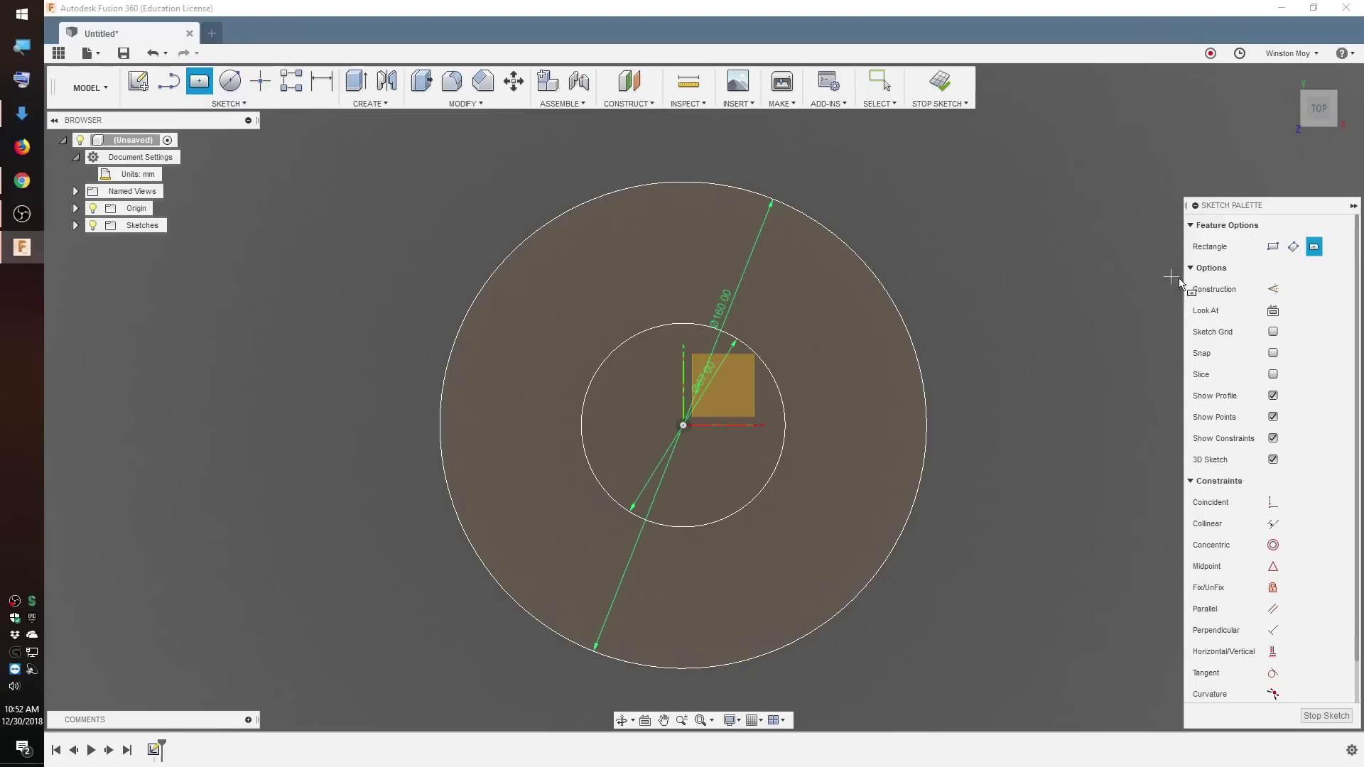
# Draw a 61 × 61 mm construction centre rectangle at the origin
pyautogui.click(1272, 289)
pyautogui.click(684, 426)
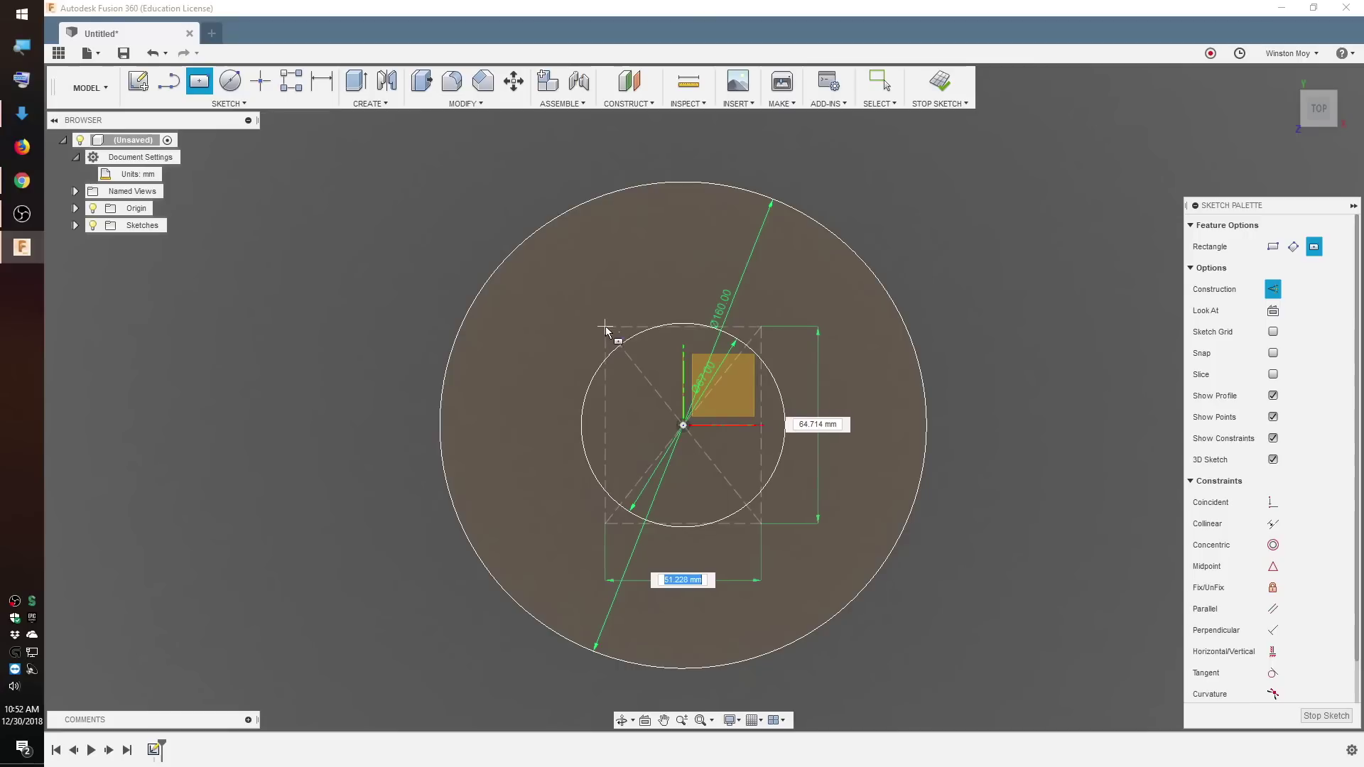
pyautogui.write('61')
pyautogui.press('Tab')
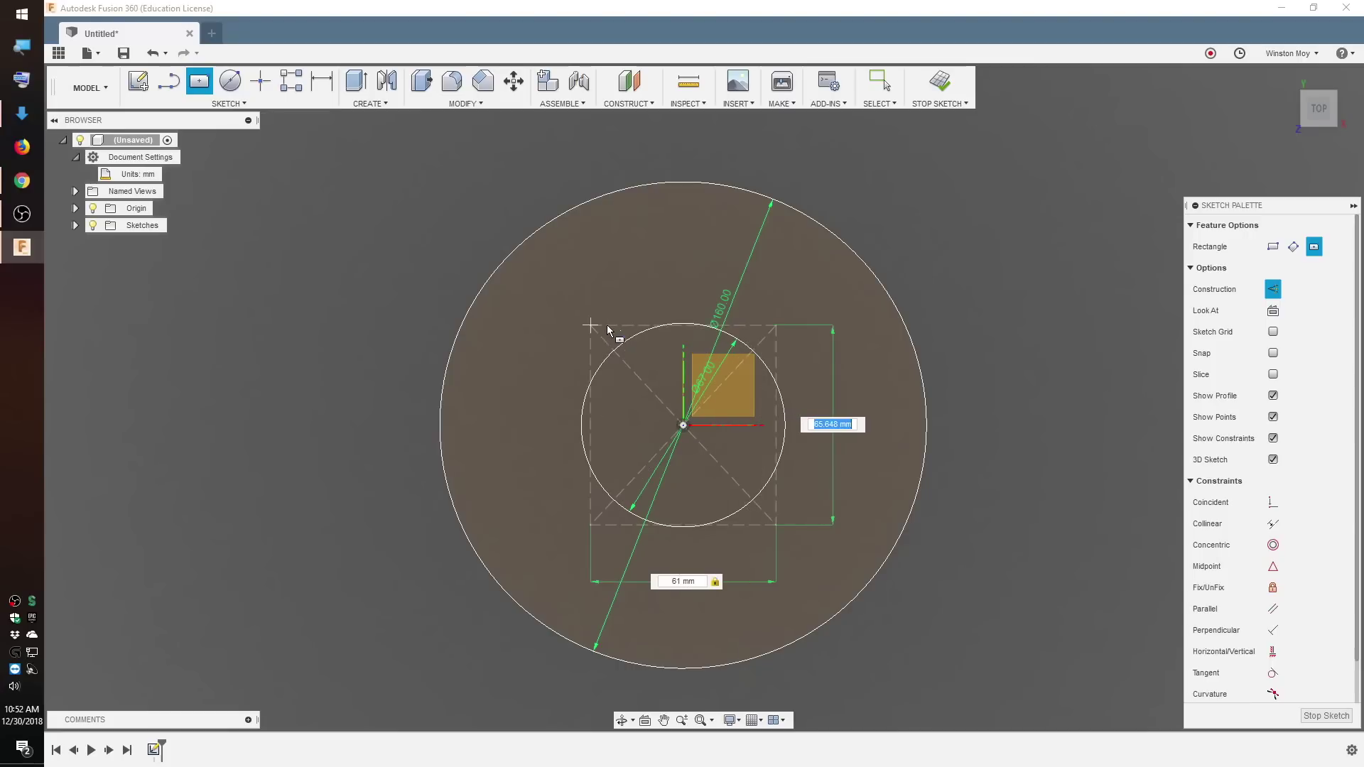
pyautogui.write('61')
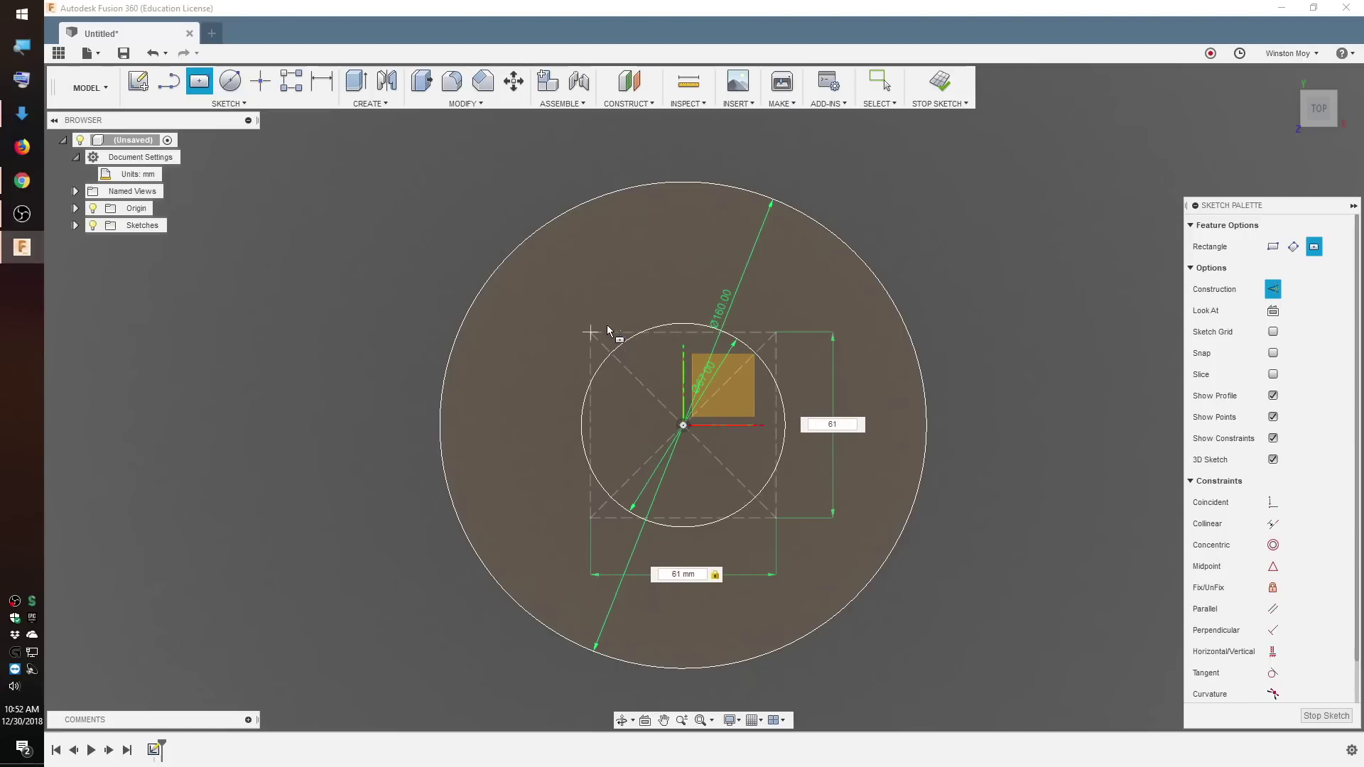
pyautogui.press('Return')
pyautogui.press('Escape')
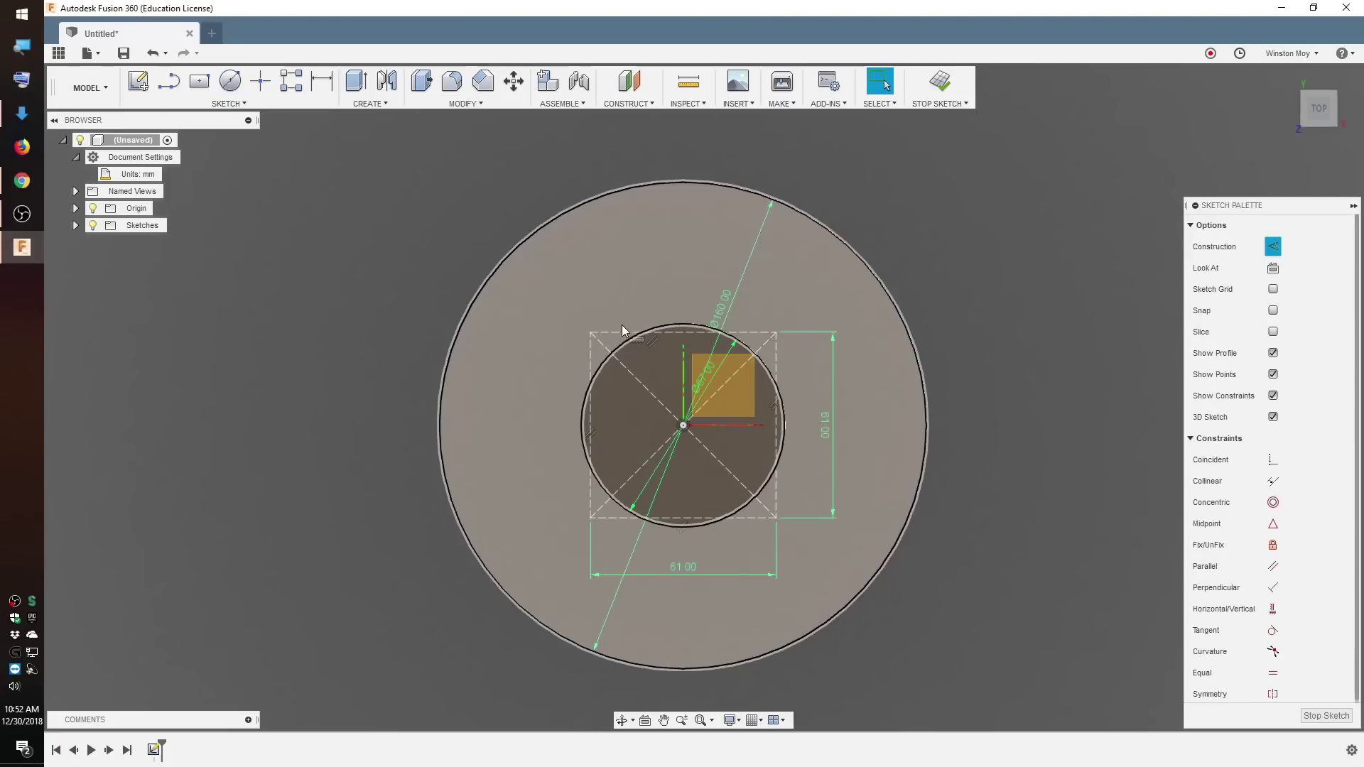
# Add a 4 mm circle at the square's top-left corner
pyautogui.scroll(5, 629, 334)
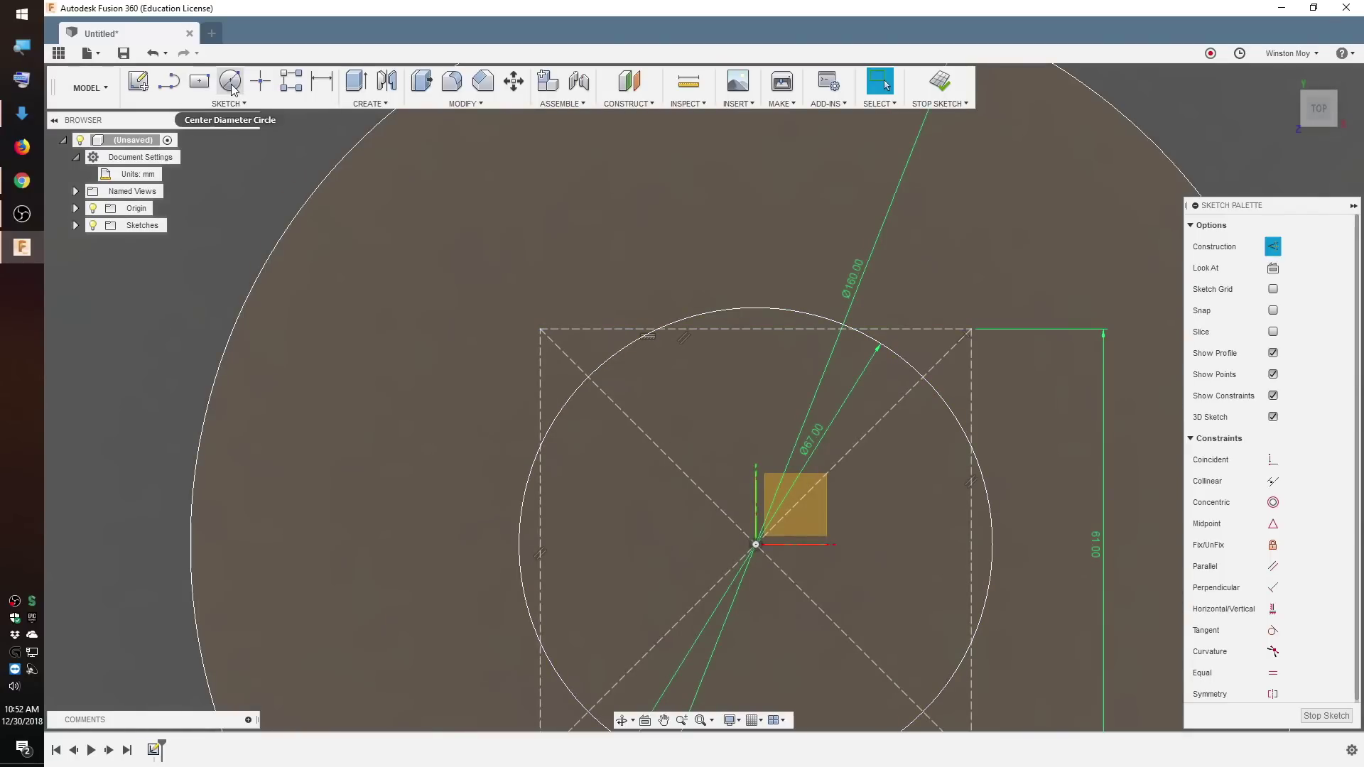
pyautogui.click(230, 84)
pyautogui.click(541, 332)
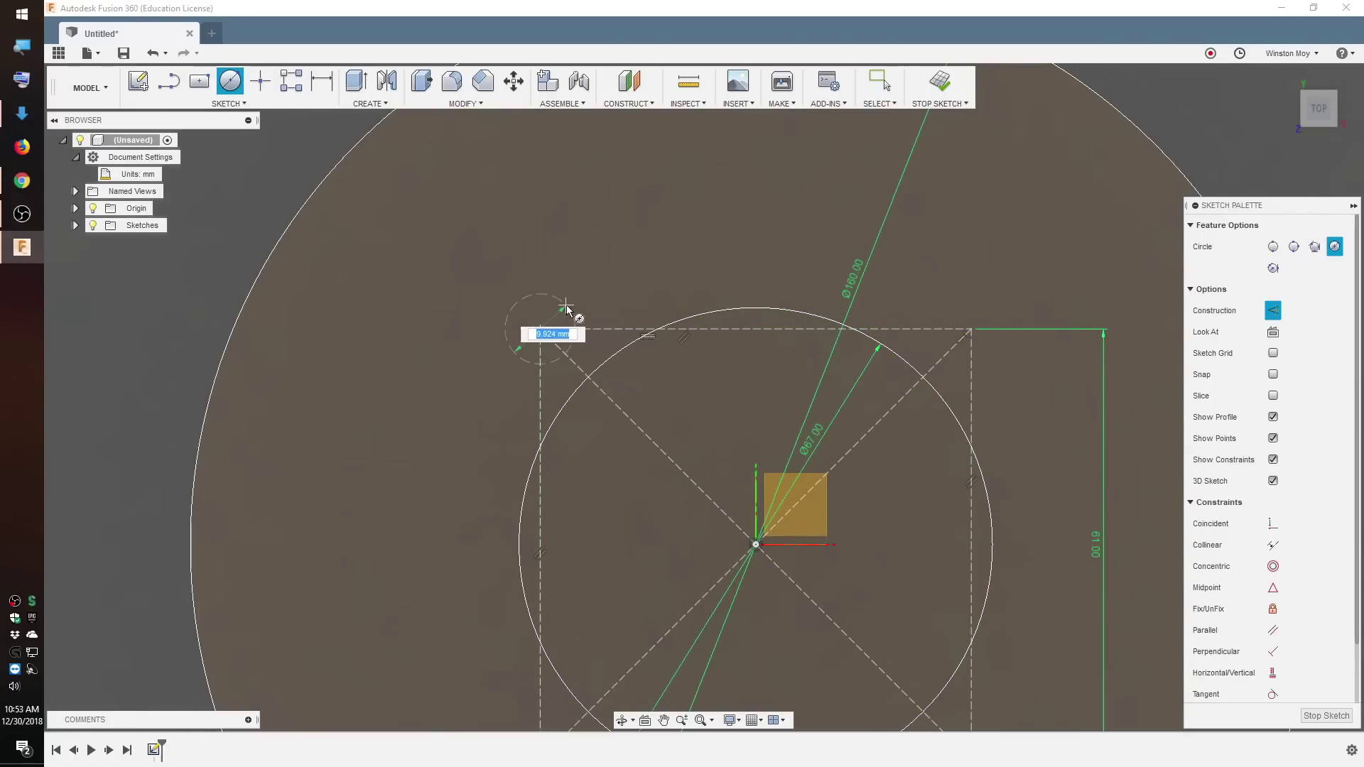
pyautogui.write('4.5')
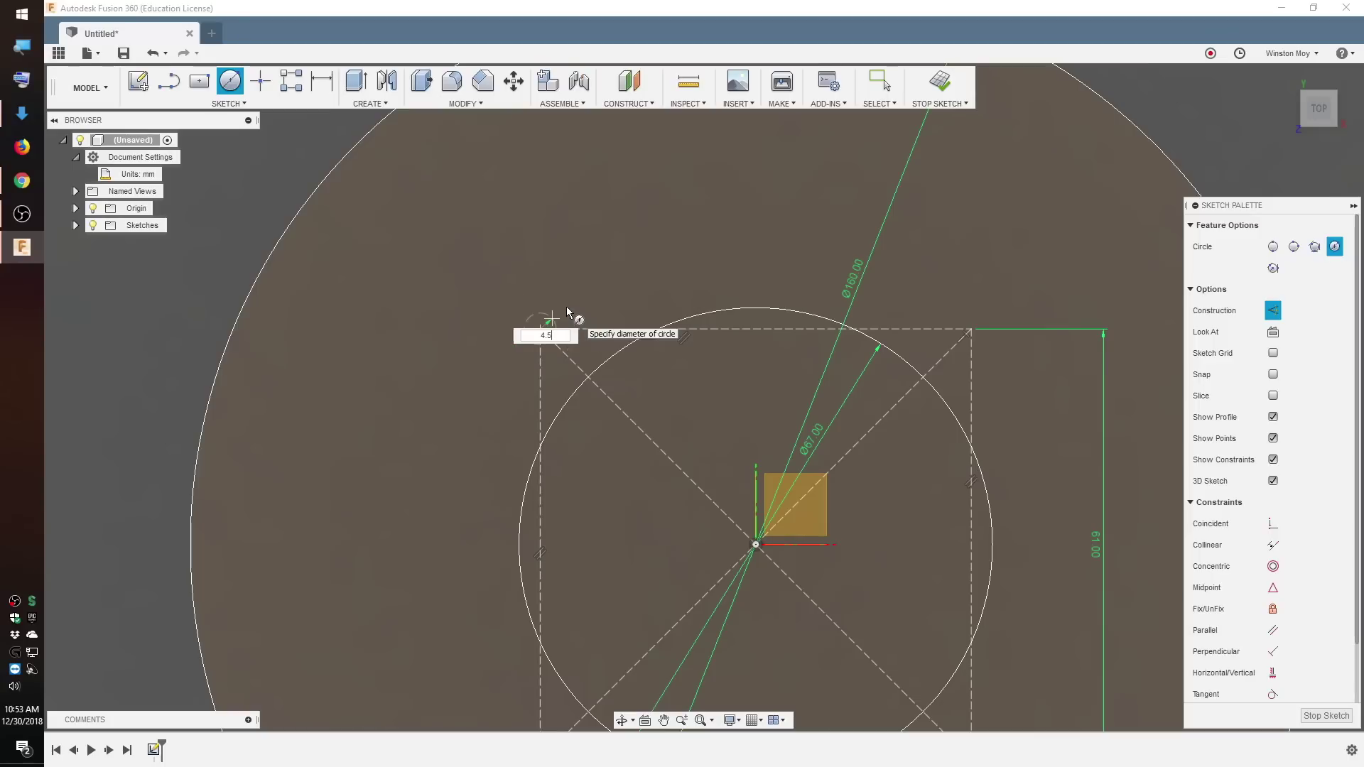
pyautogui.press('Tab')
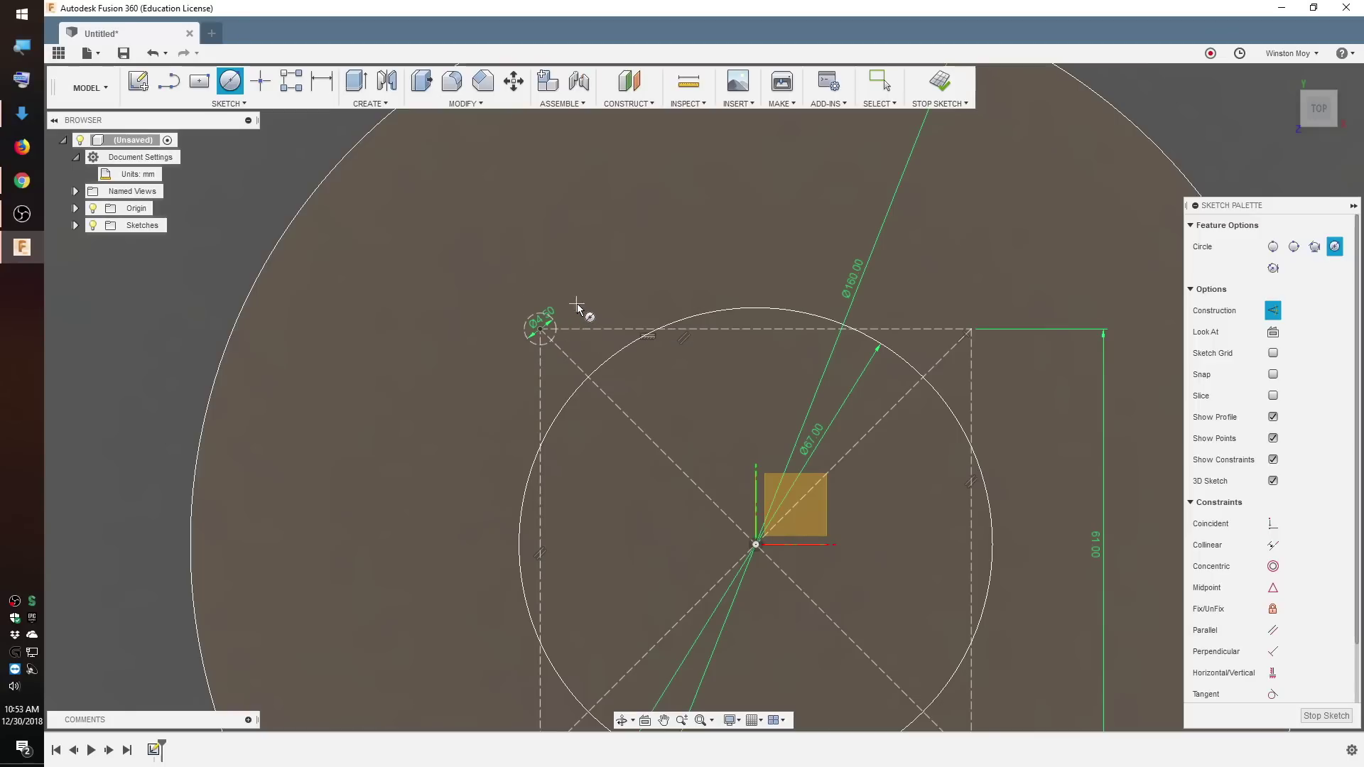
pyautogui.rightClick(556, 312)
pyautogui.scroll(-3, 568, 302)
# Add 6.5 mm circles at the top-right, bottom-right and bottom-left corners
pyautogui.click(830, 313)
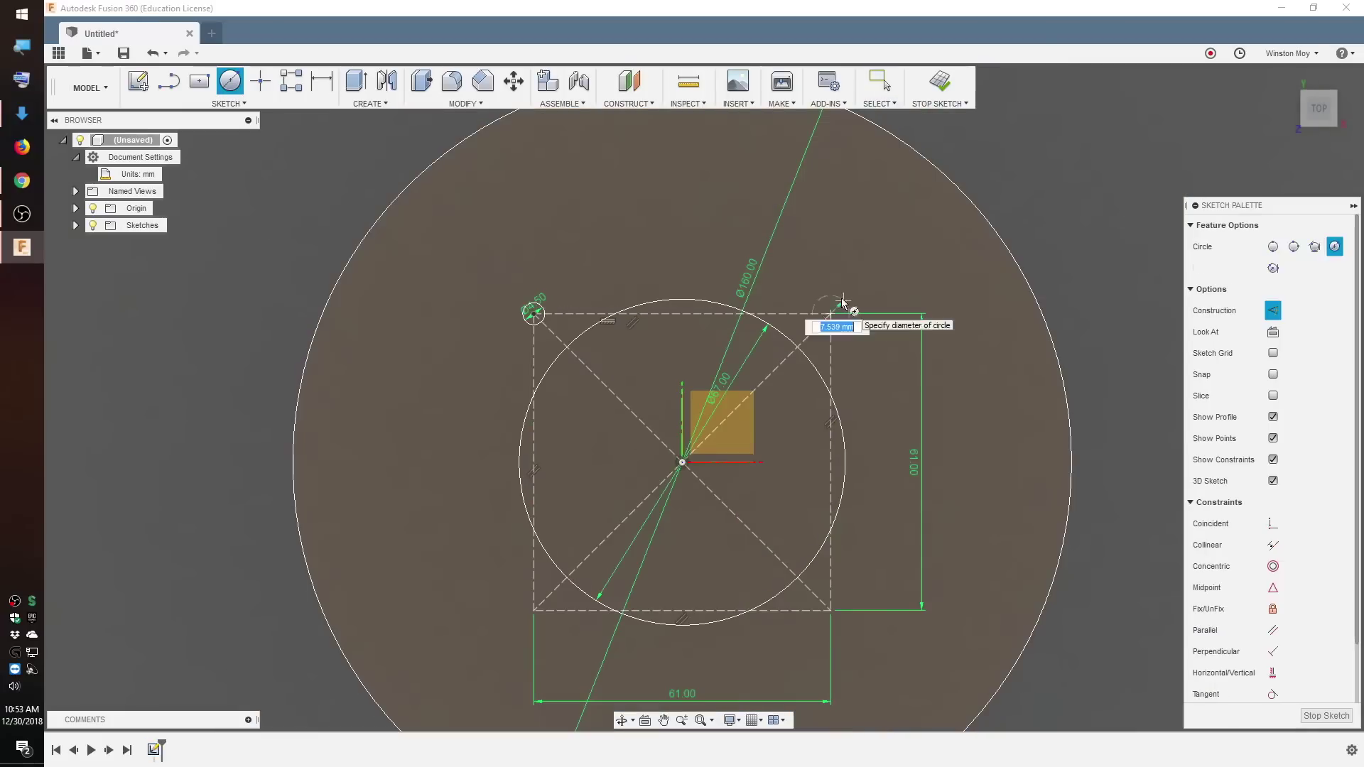
pyautogui.write('6.5')
pyautogui.press('Return')
pyautogui.click(830, 609)
pyautogui.write('6.5')
pyautogui.press('Return')
pyautogui.click(533, 608)
pyautogui.write('6.5')
pyautogui.press('Return')
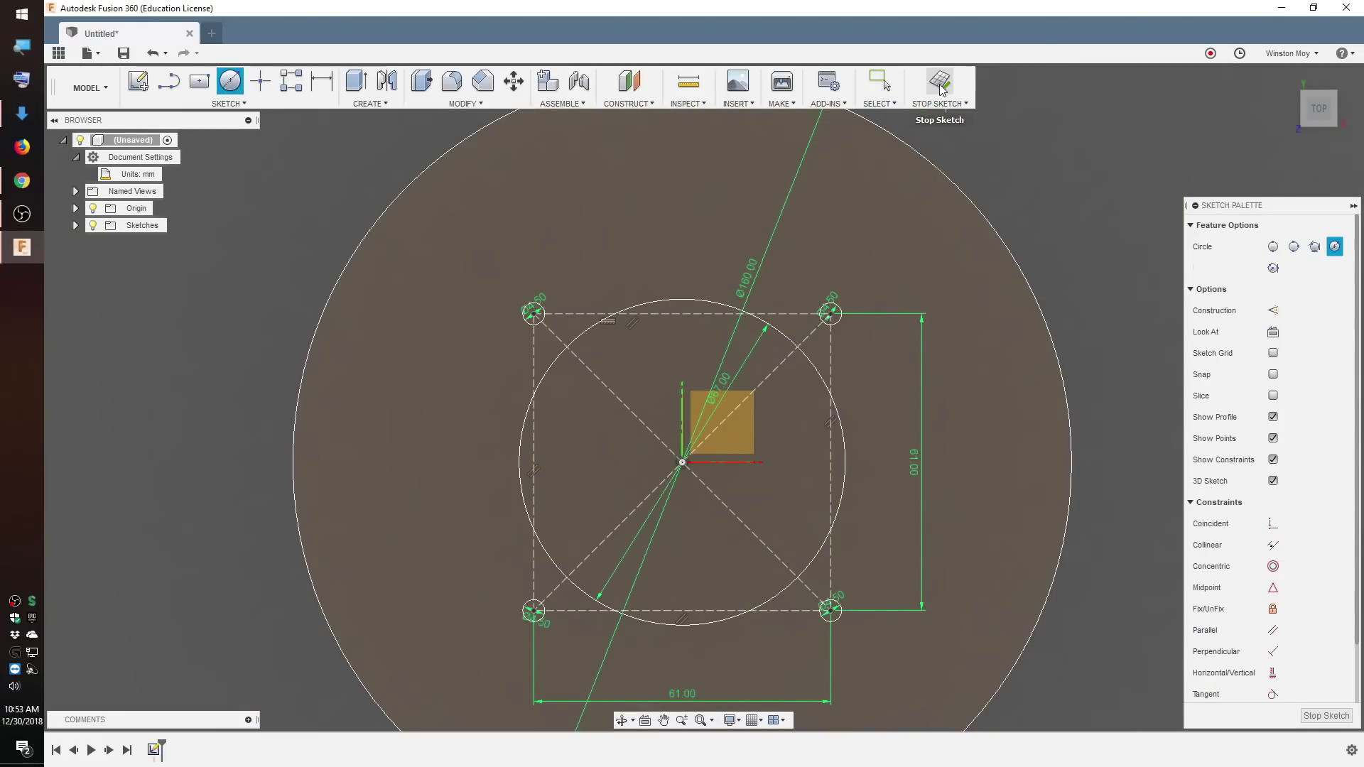
# Finish the sketch and extrude the outer ring profile 0.25 in into a solid plate
pyautogui.click(941, 88)
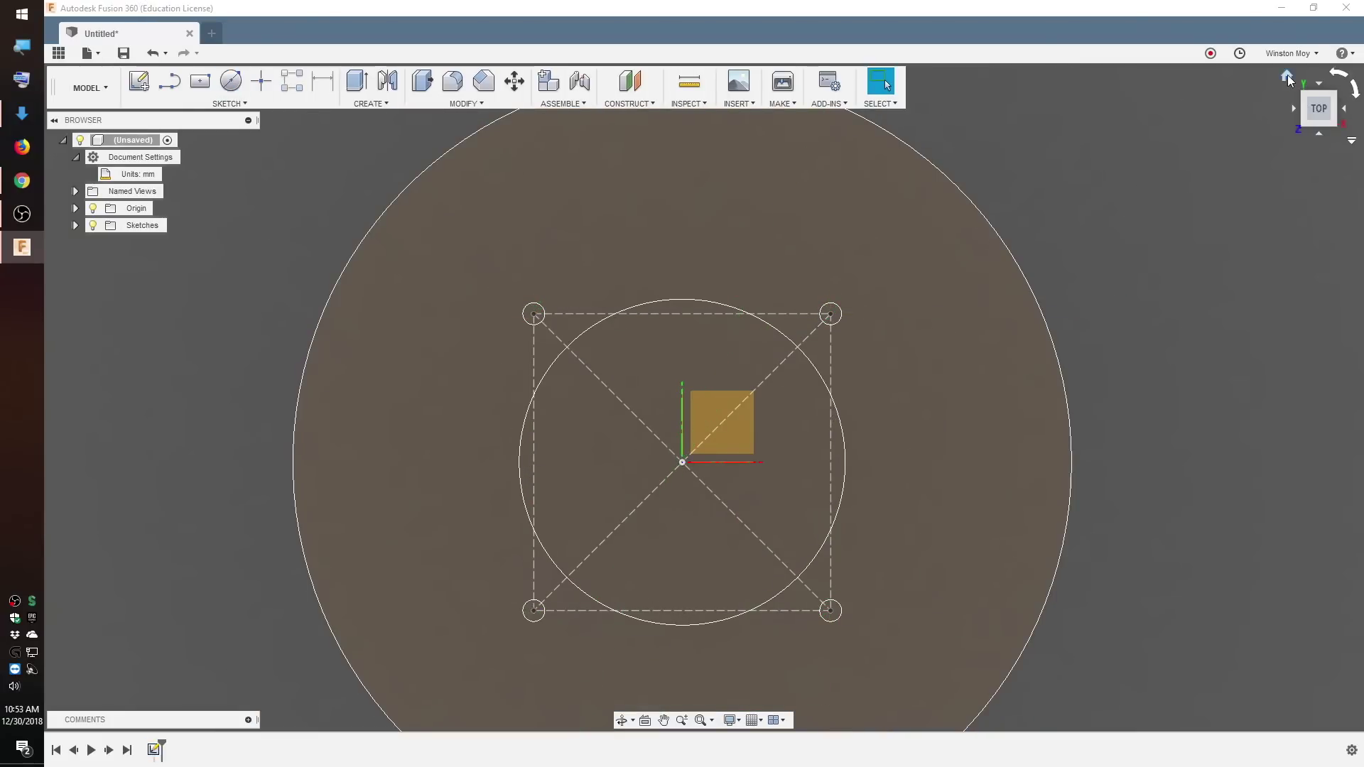
pyautogui.click(1287, 77)
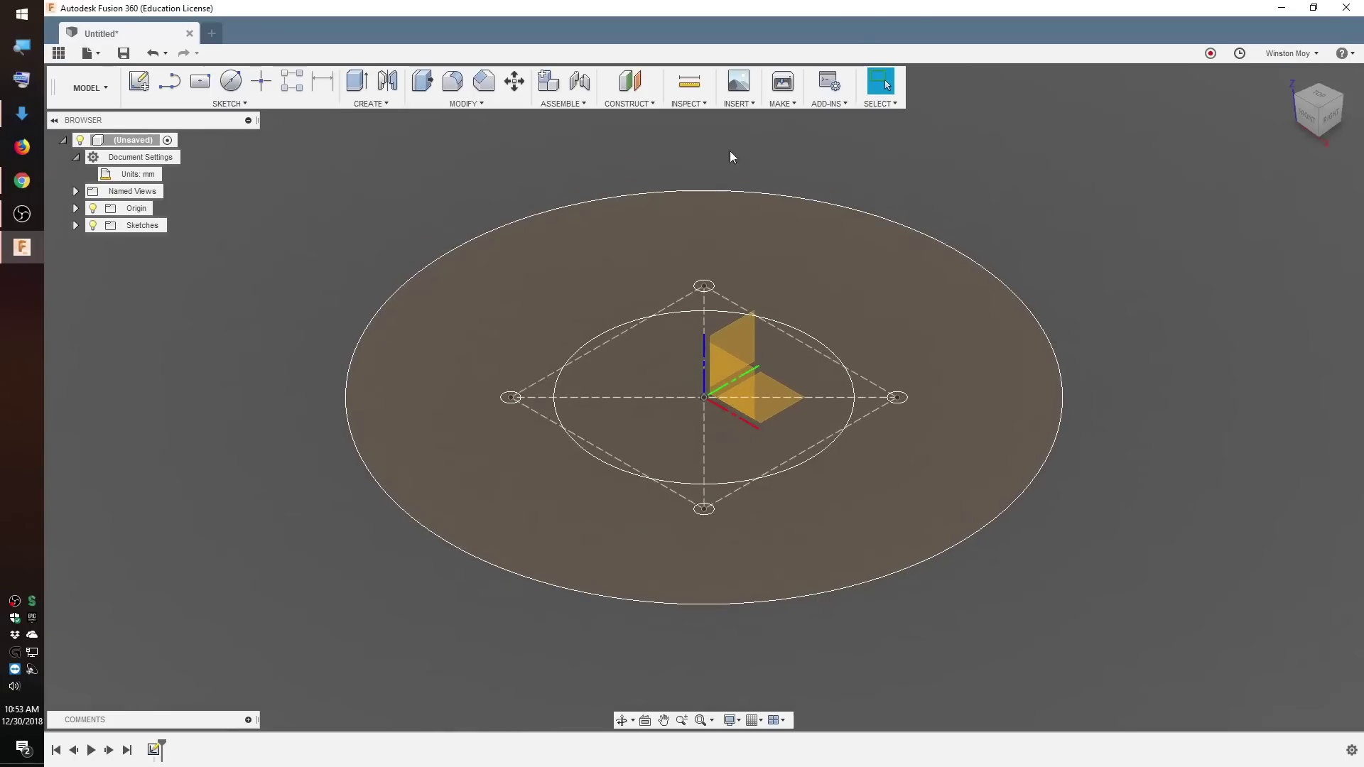
pyautogui.click(362, 82)
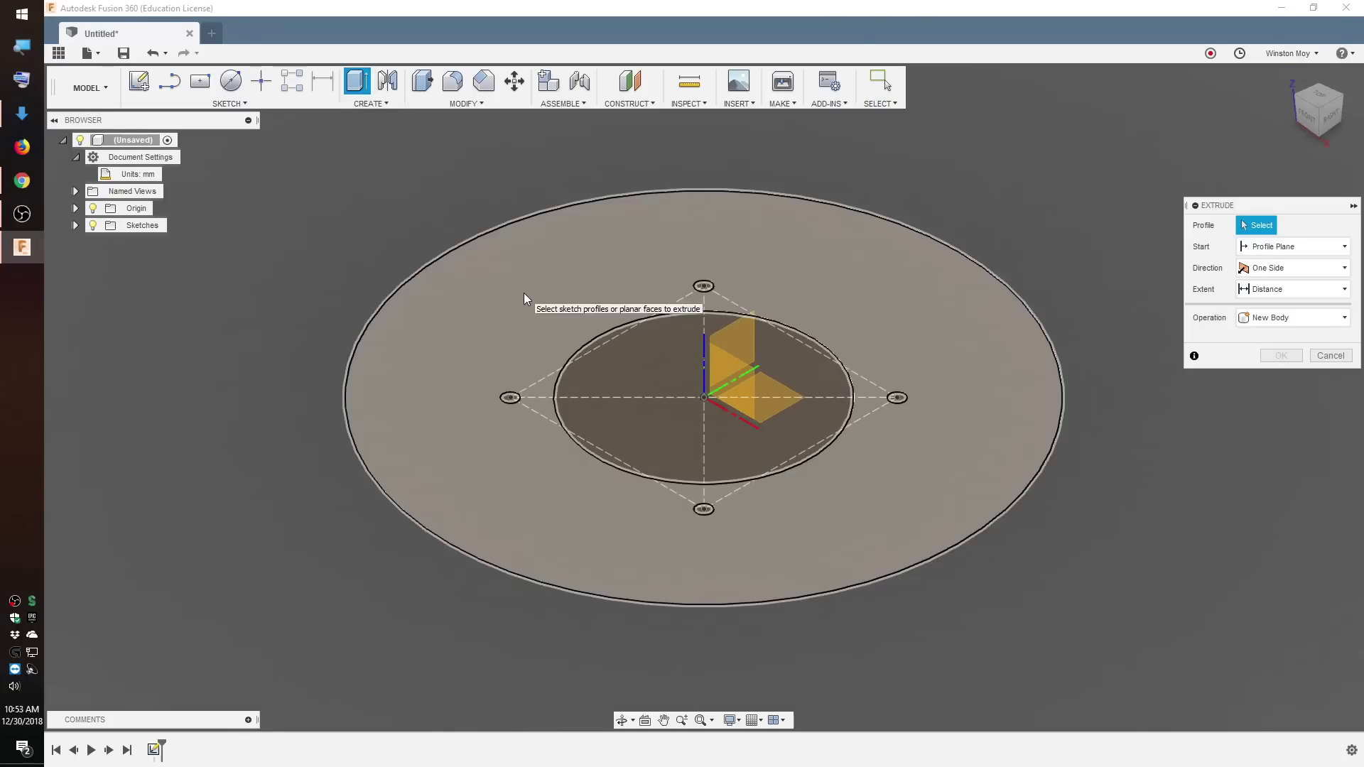
pyautogui.click(522, 292)
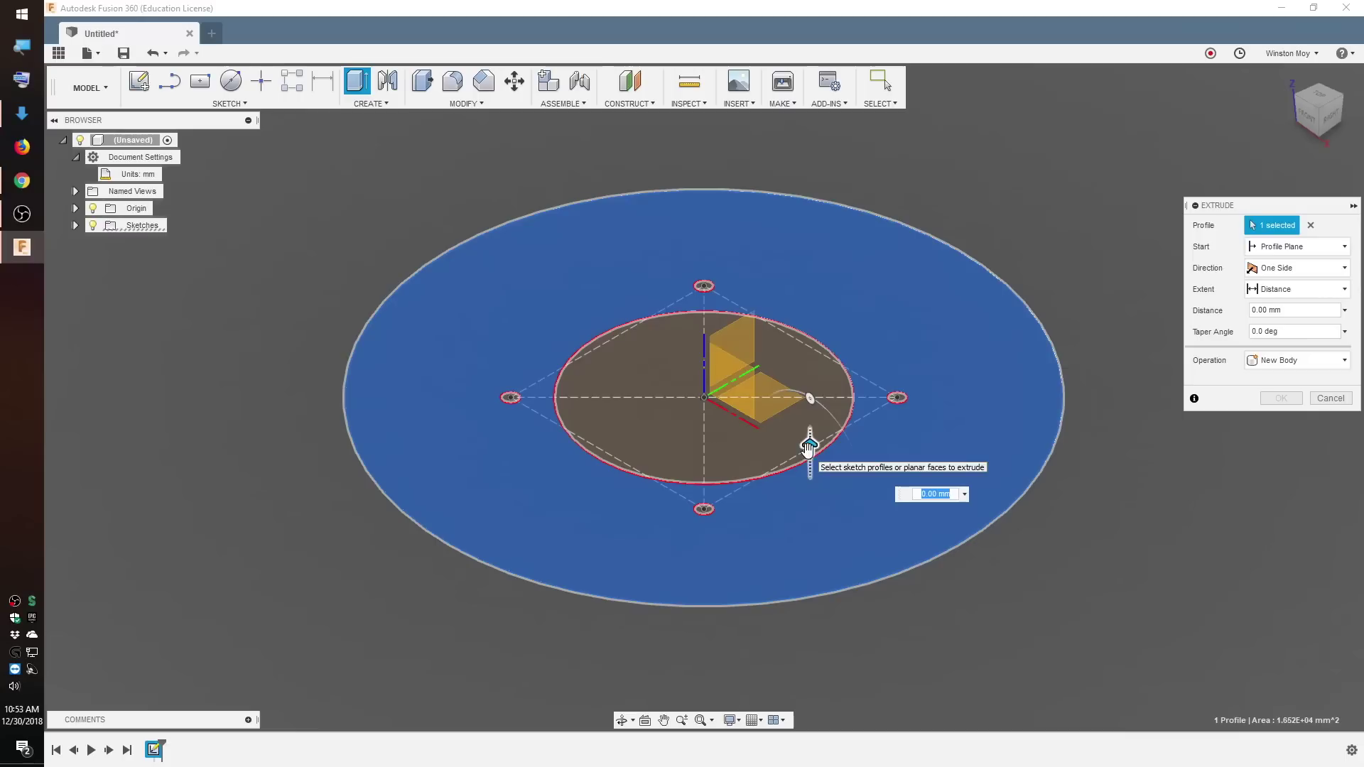
pyautogui.moveTo(808, 448); pyautogui.dragTo(808, 429)
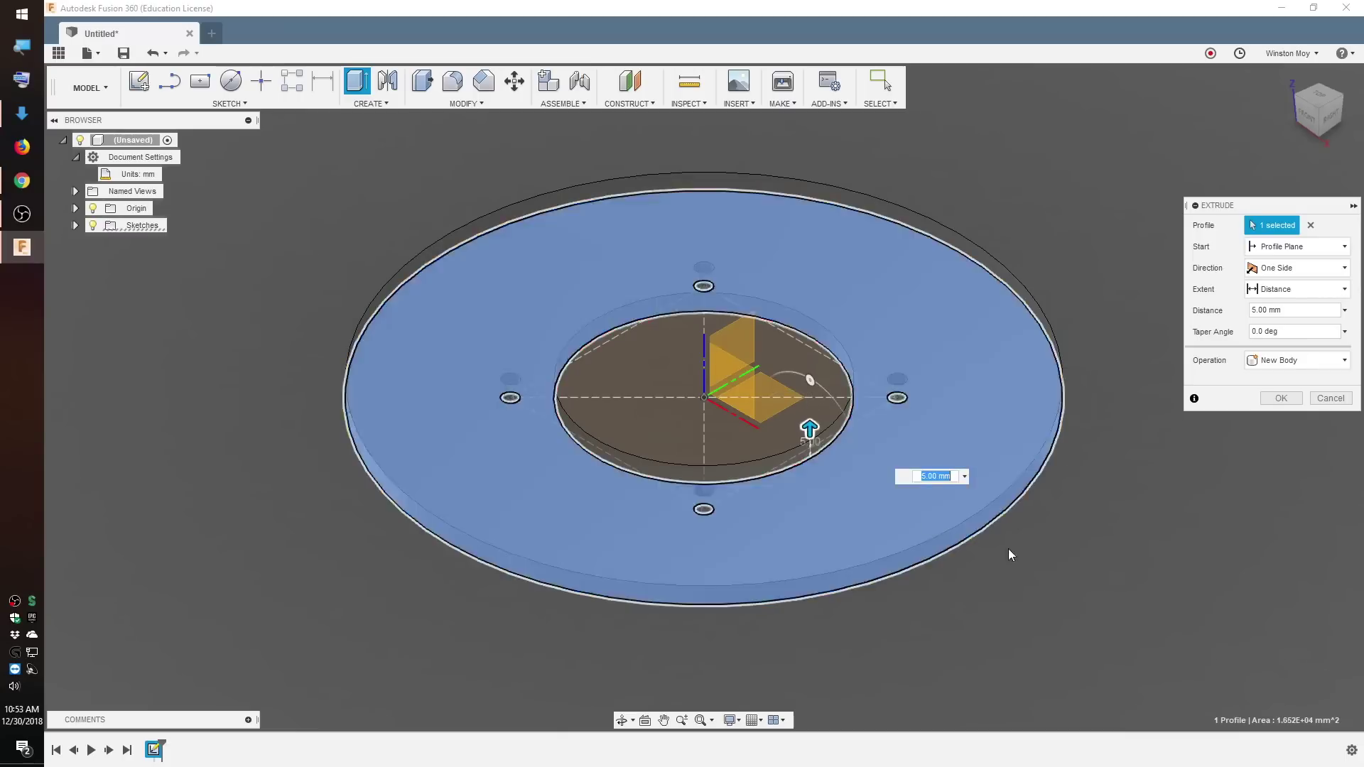
pyautogui.write('.25in')
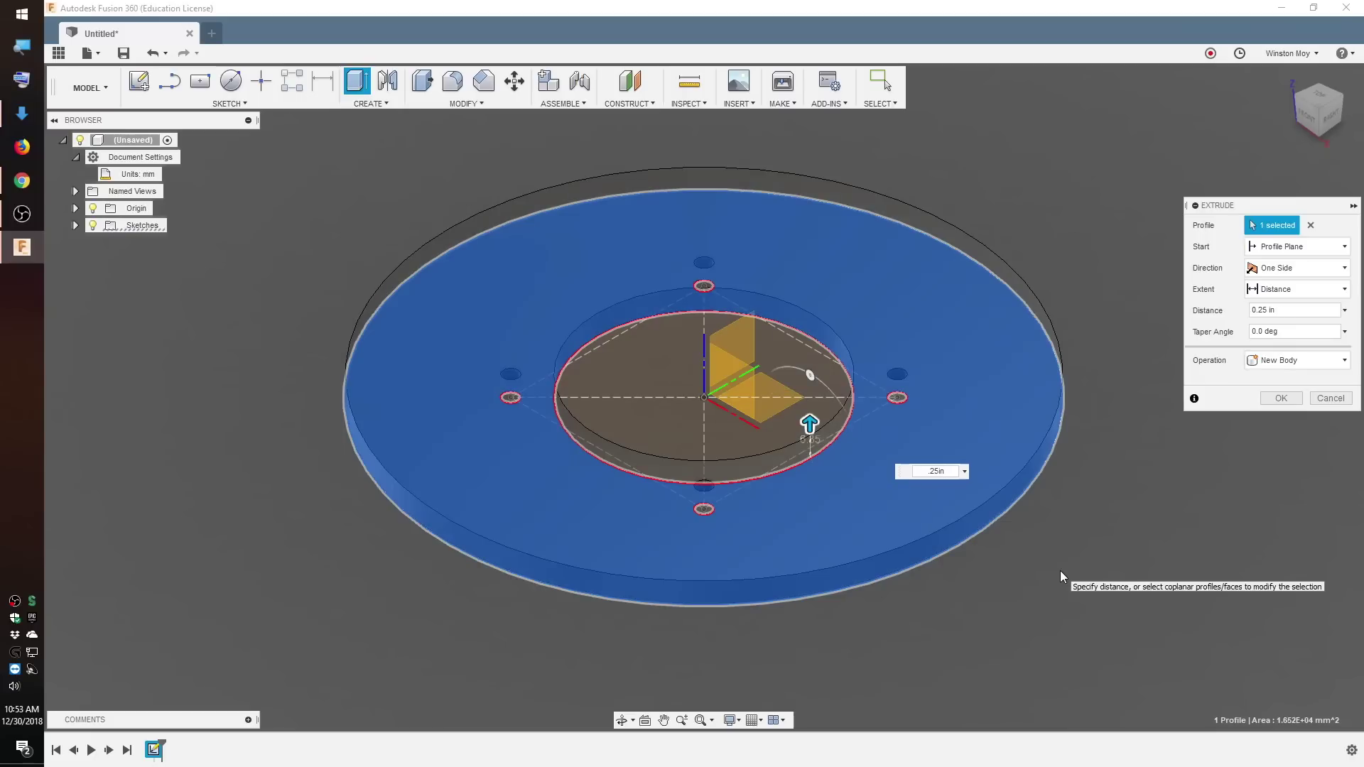
pyautogui.press('Return')
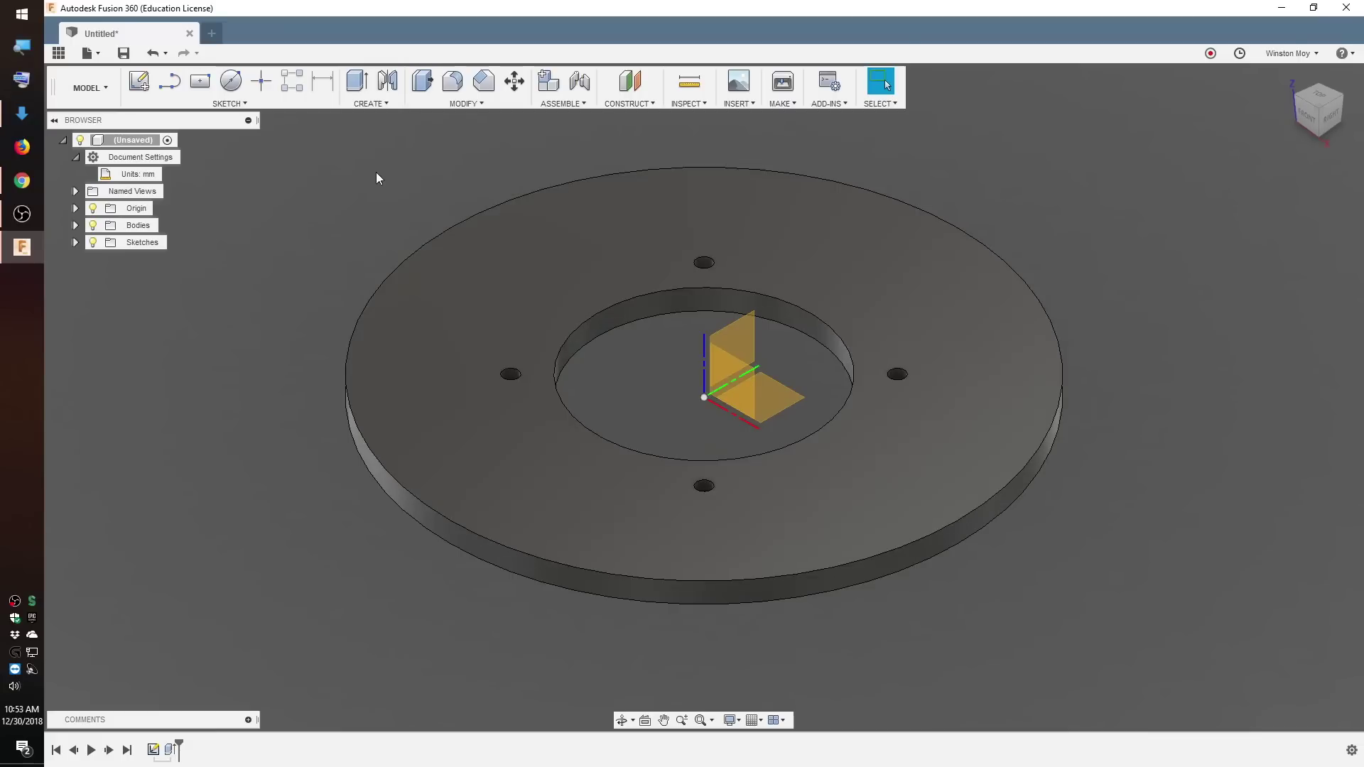
pyautogui.click(138, 81)
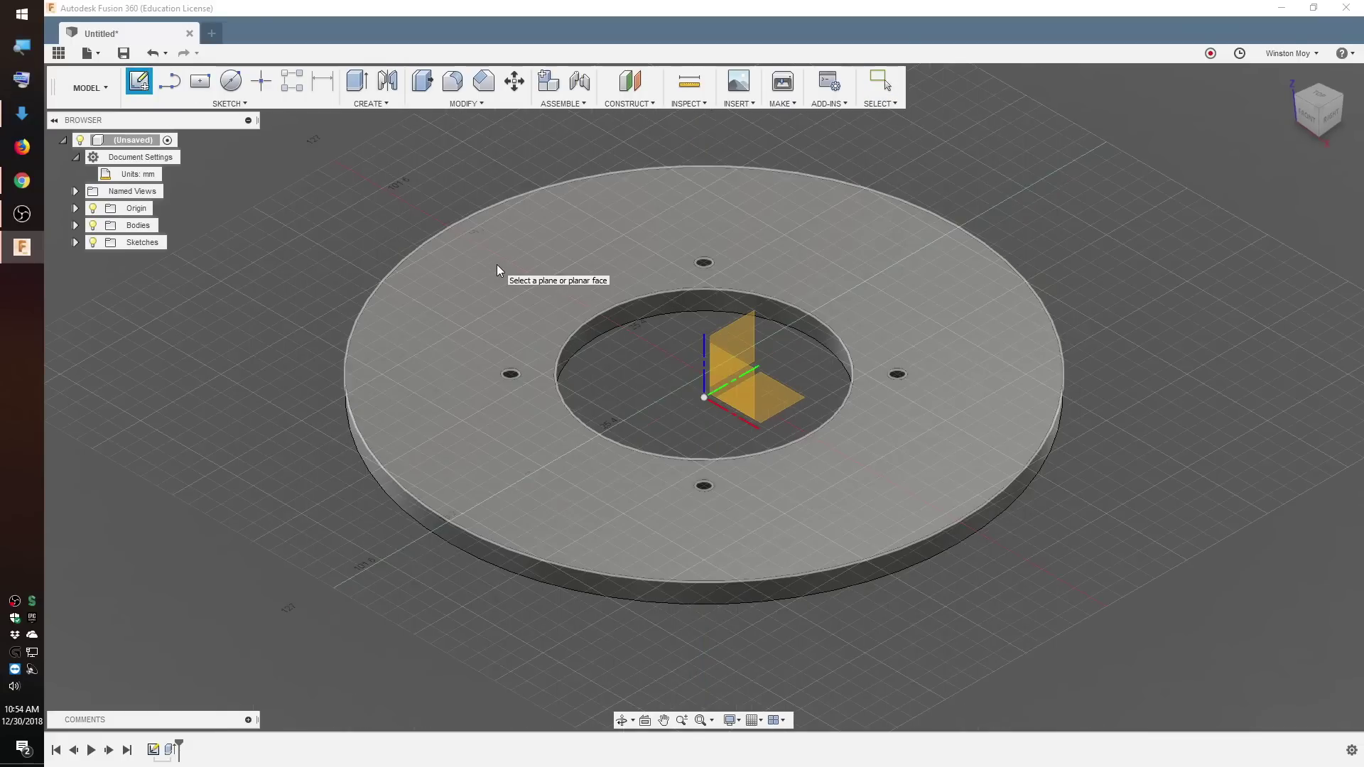
# Sketch on the plate's top face and add a 9.5 mm circle on the first hole
pyautogui.click(495, 262)
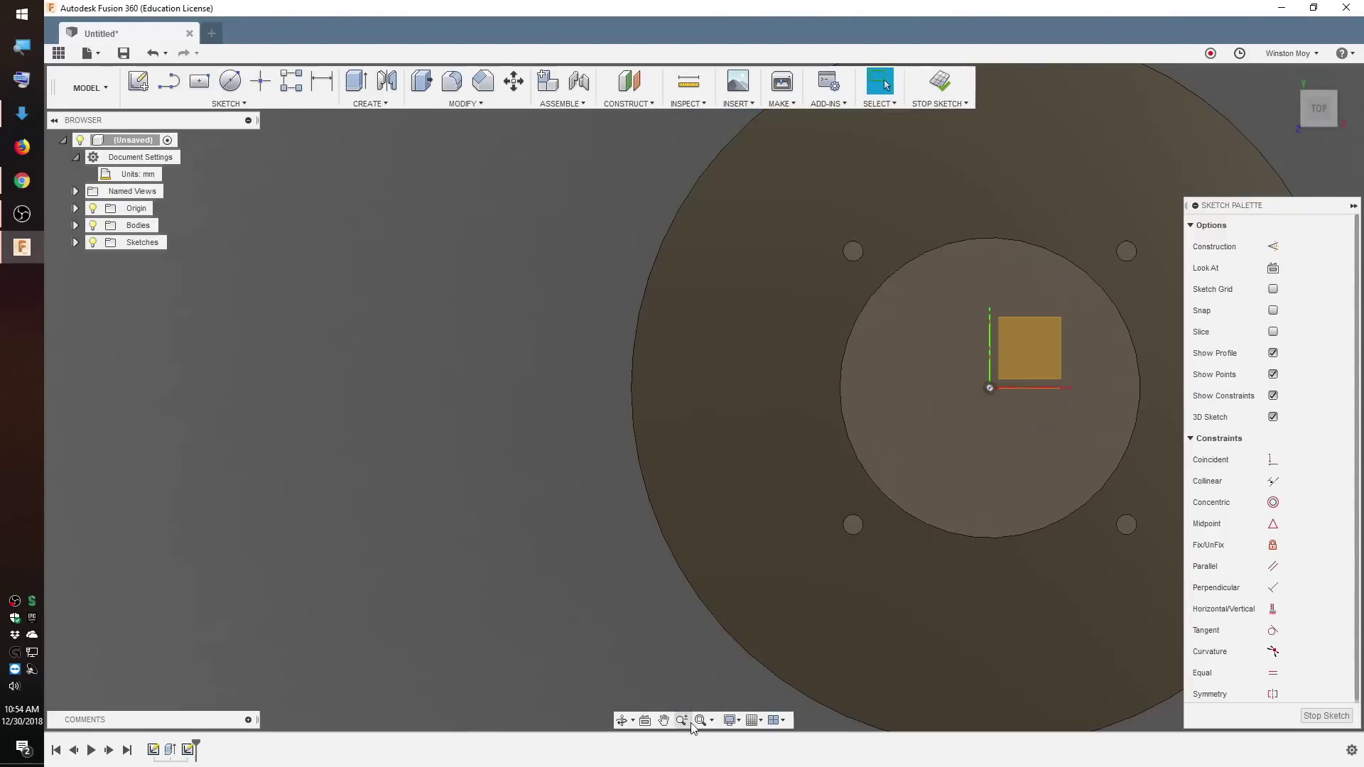
pyautogui.click(699, 721)
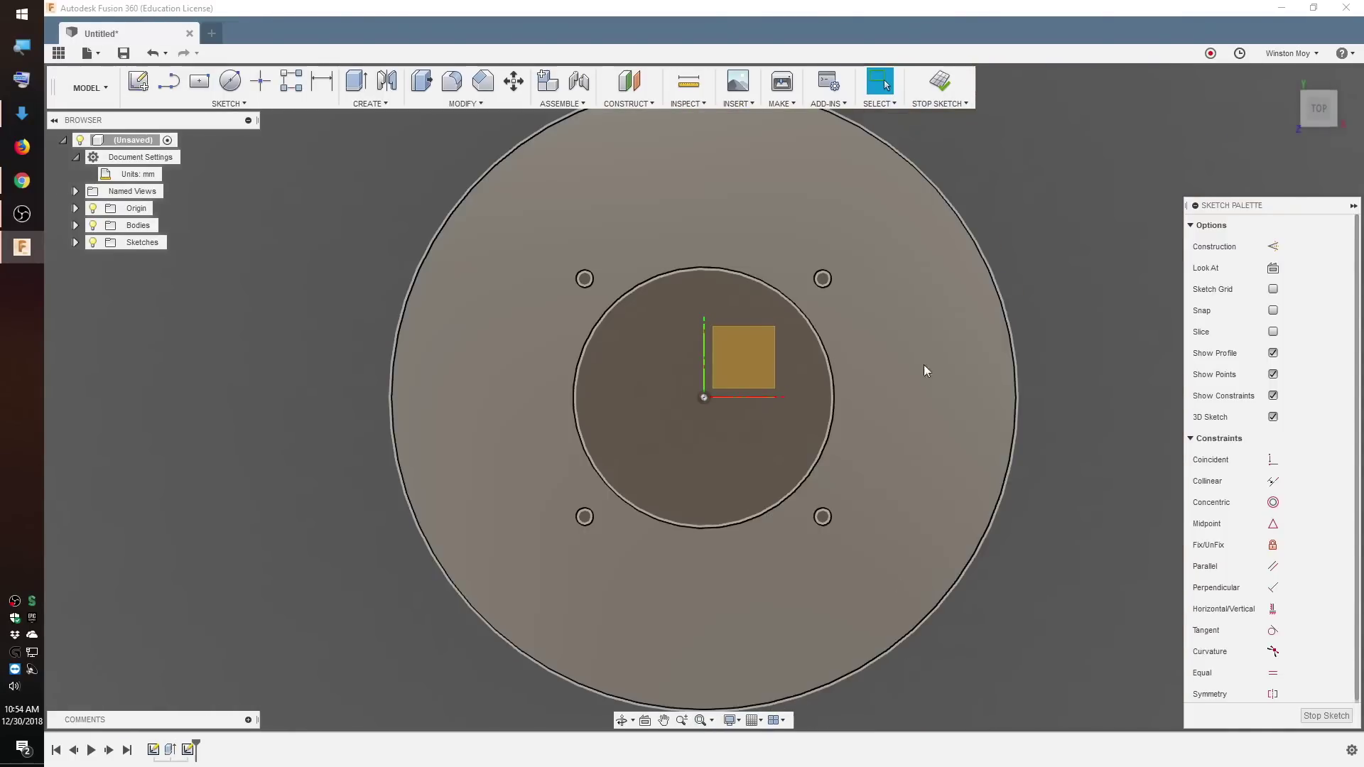
pyautogui.click(229, 90)
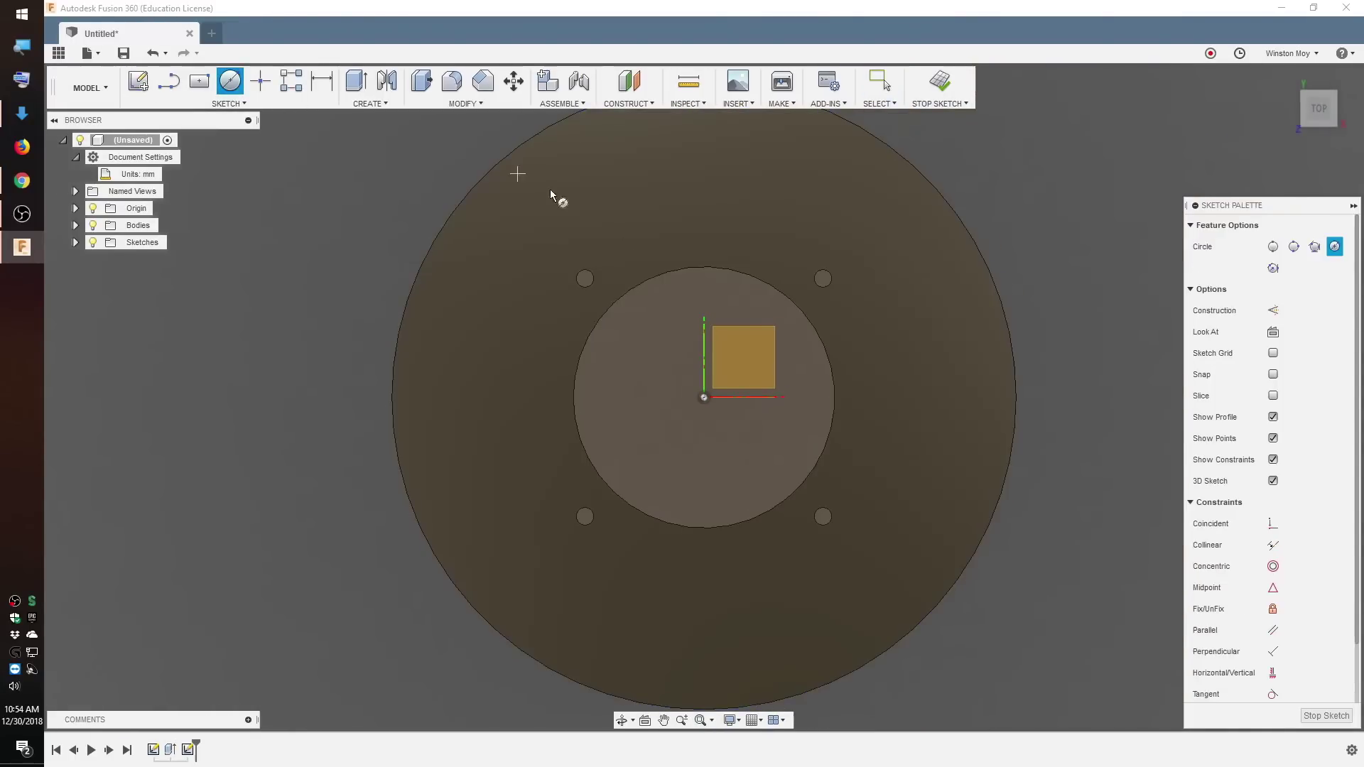
pyautogui.scroll(5, 682, 292)
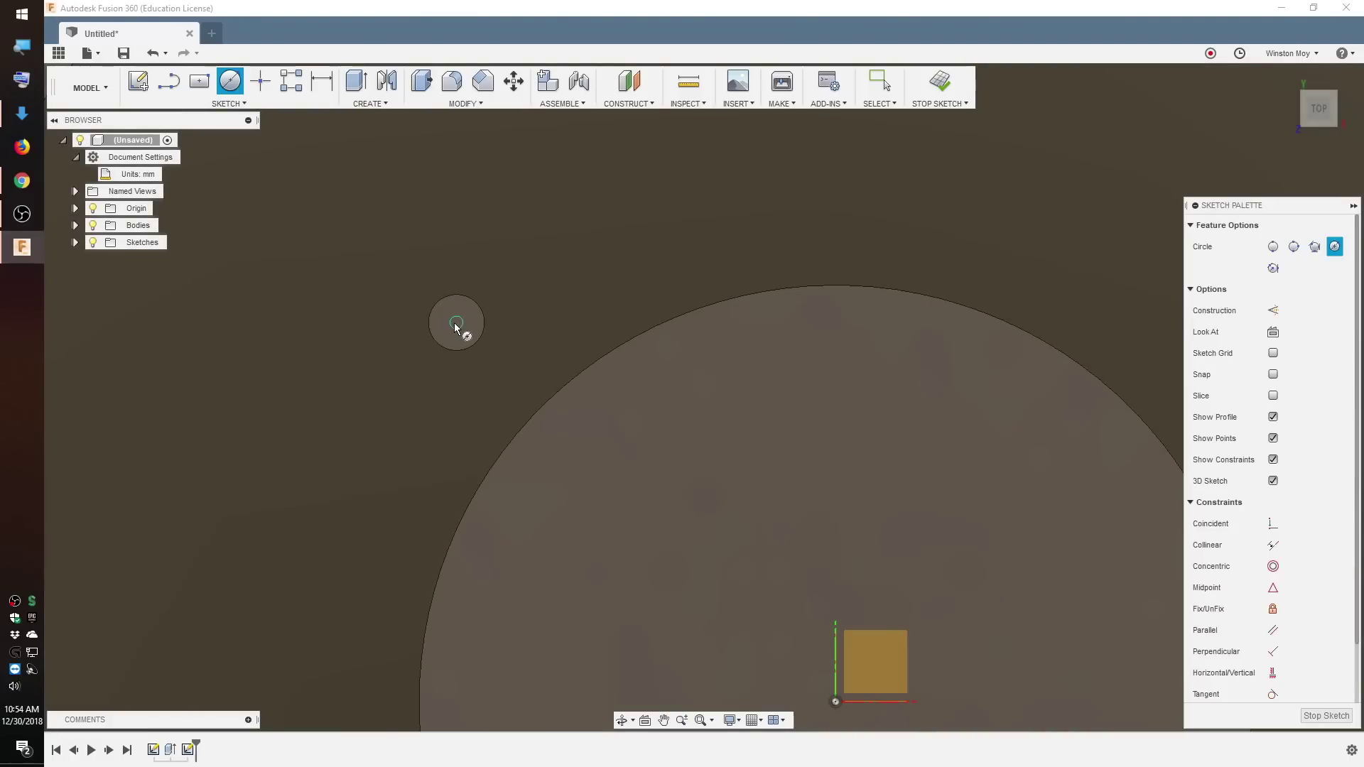
pyautogui.click(456, 323)
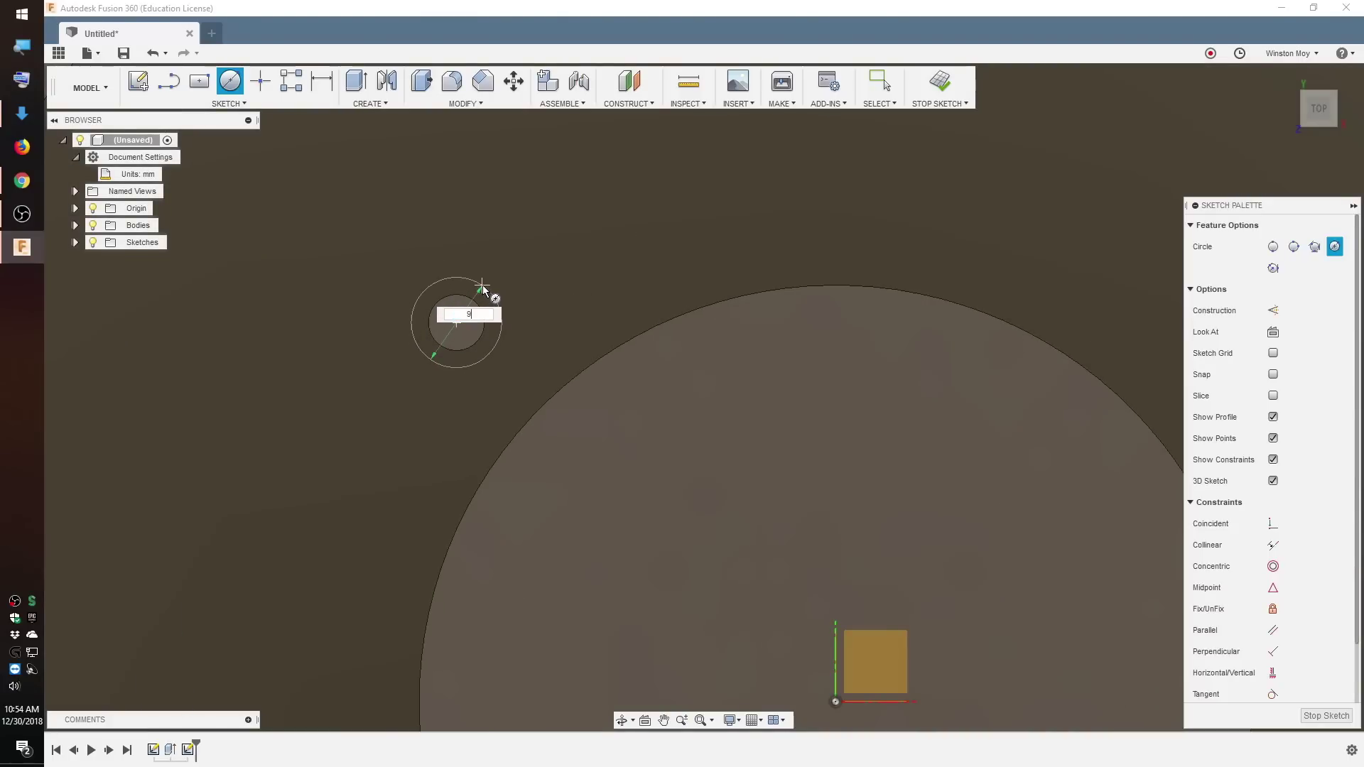
pyautogui.press('Return')
# Add 9.5 mm circles on the right, lower and left holes, then return to home view
pyautogui.scroll(-3, 405, 364)
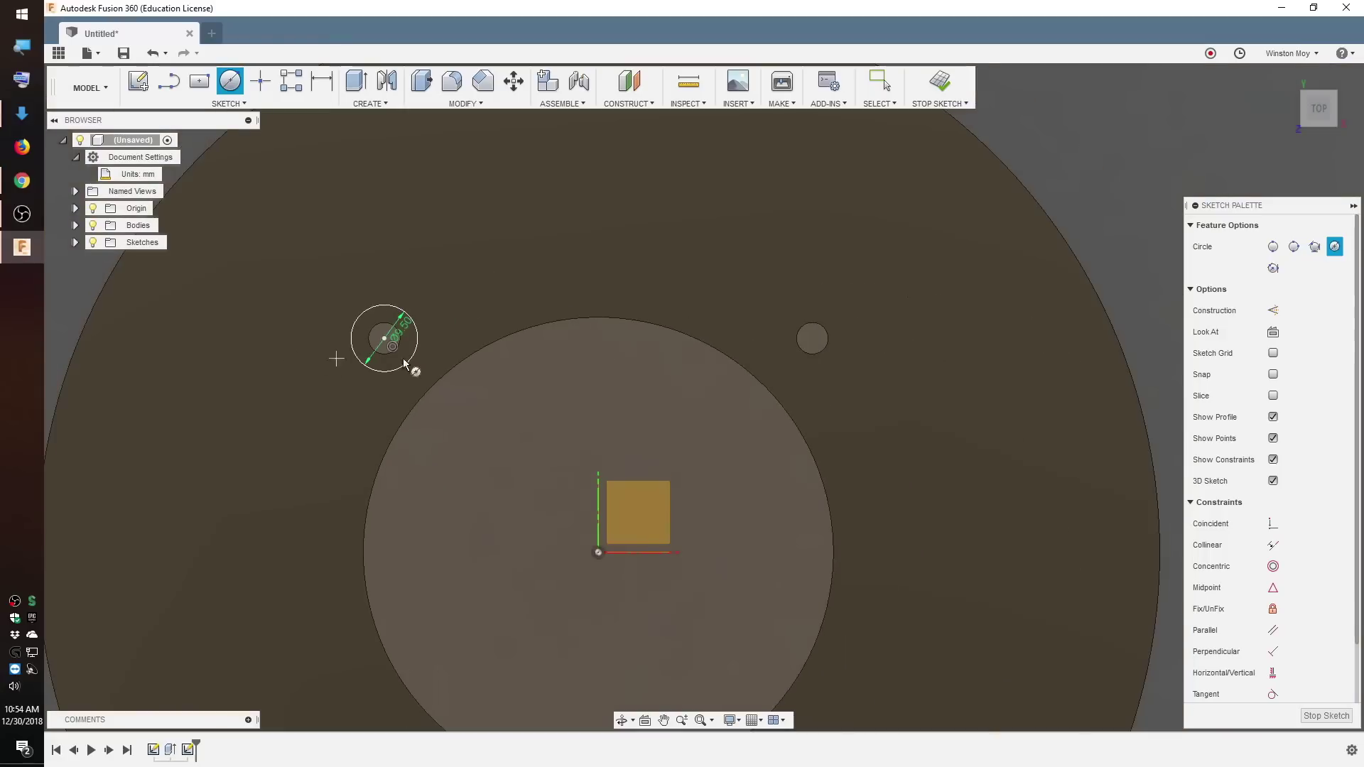
pyautogui.click(812, 338)
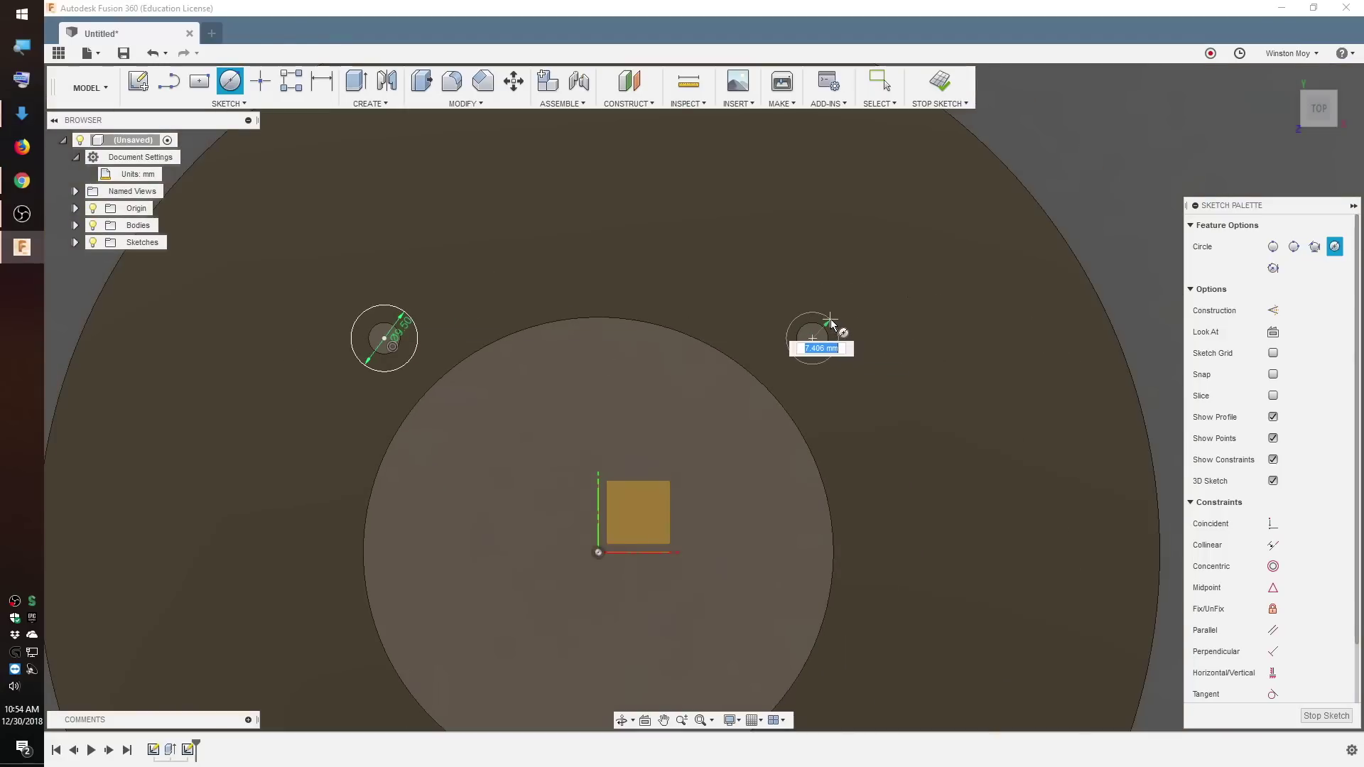
pyautogui.write('9.5')
pyautogui.press('Return')
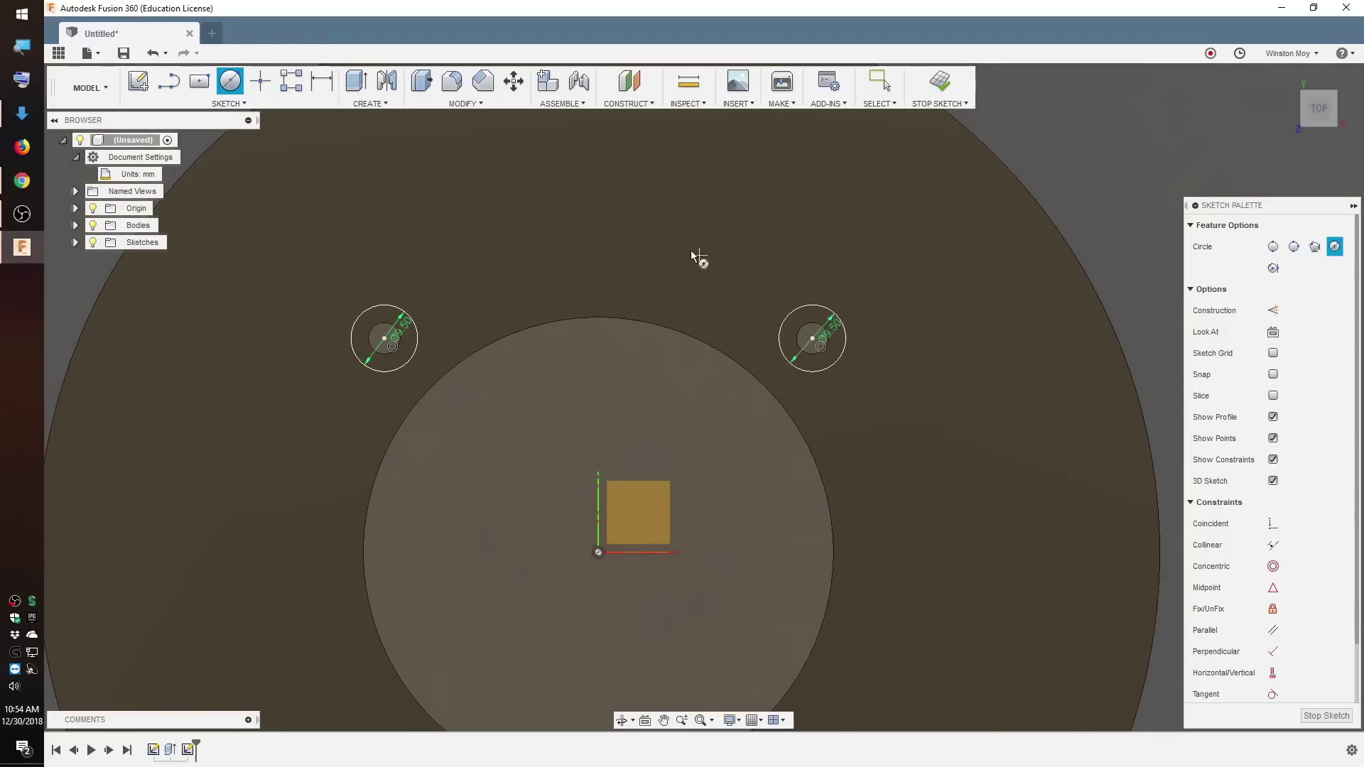
pyautogui.scroll(-3, 701, 259)
pyautogui.click(762, 566)
pyautogui.write('9.5')
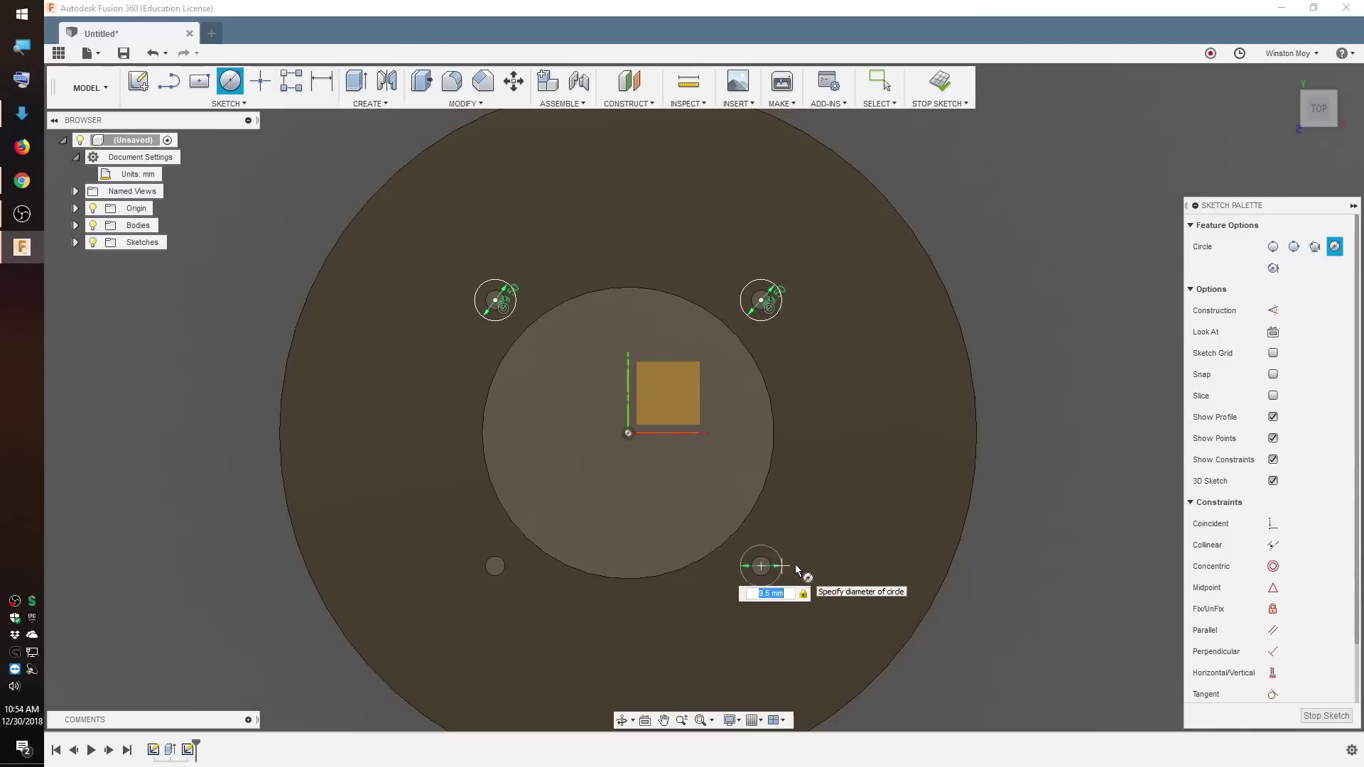
pyautogui.press('Return')
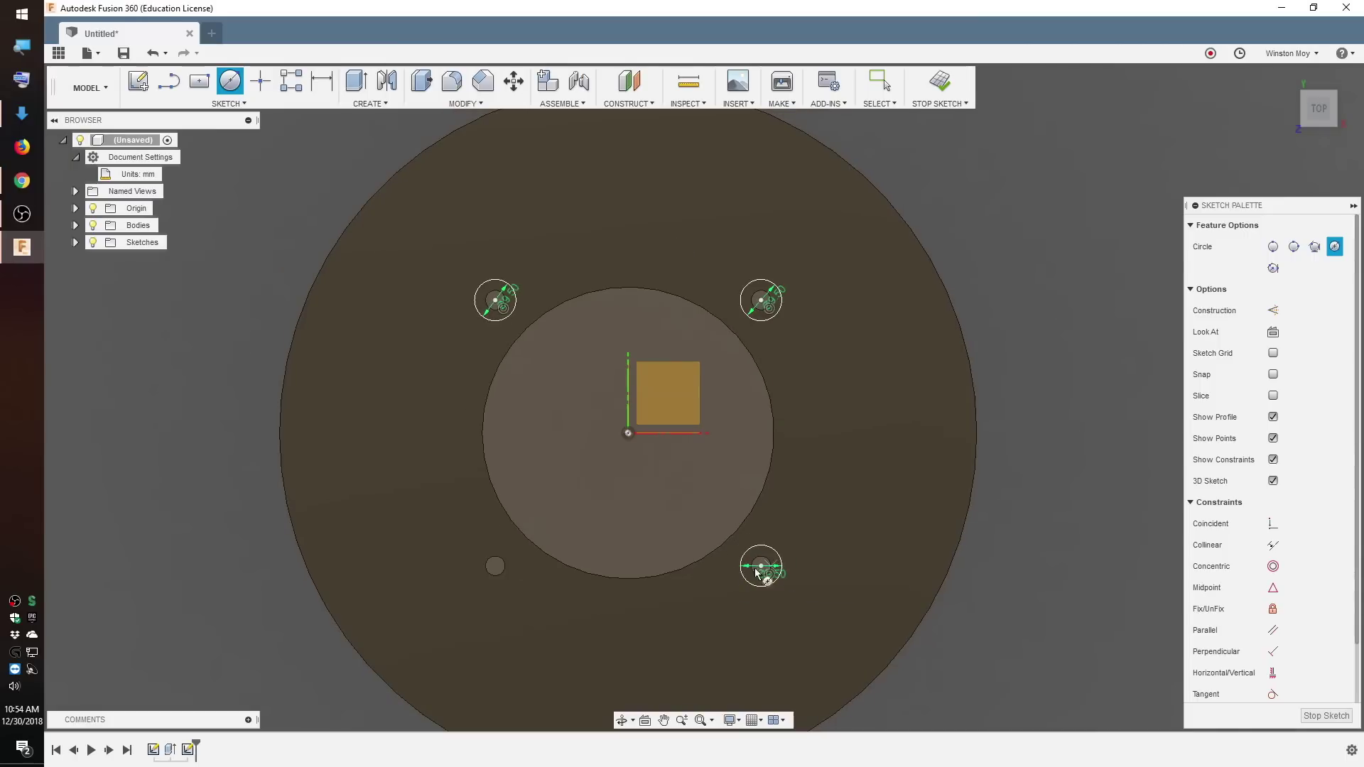
pyautogui.click(495, 566)
pyautogui.write('9.5')
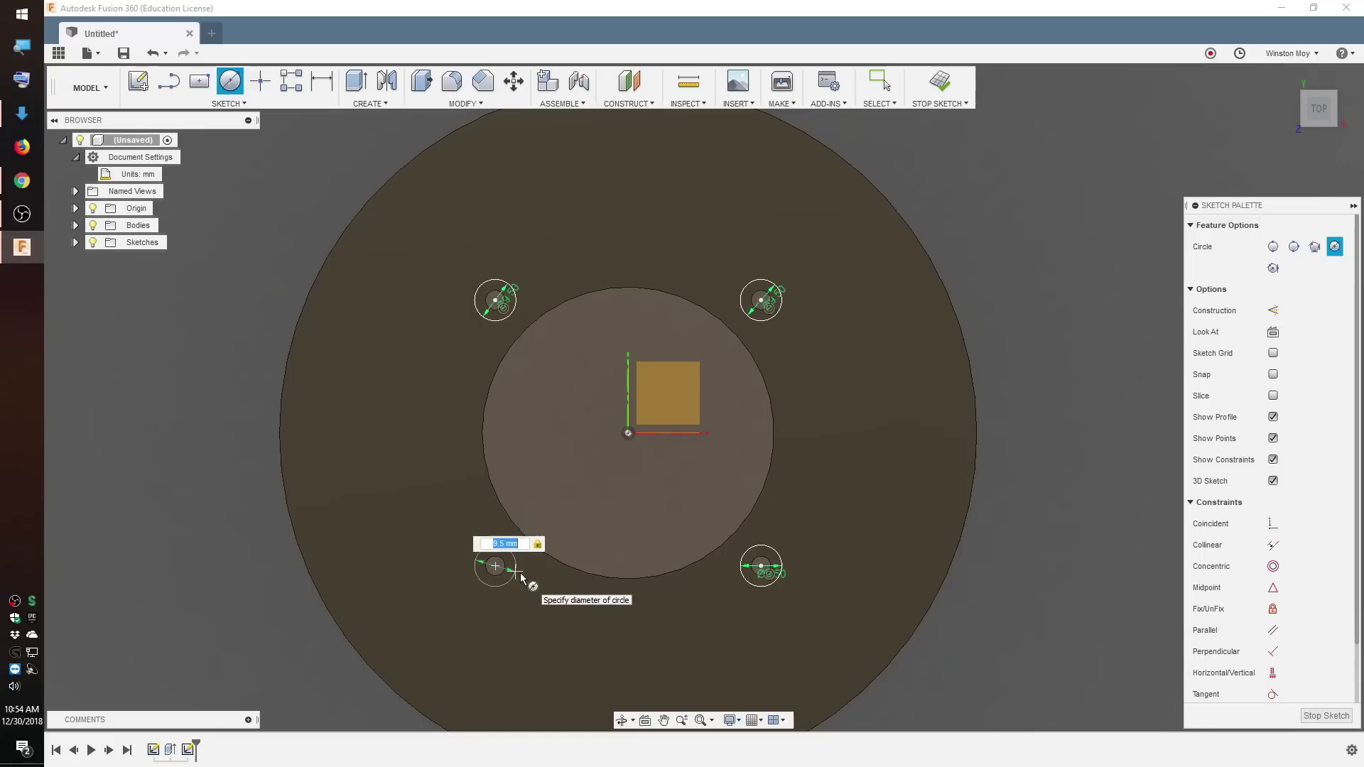
pyautogui.press('Return')
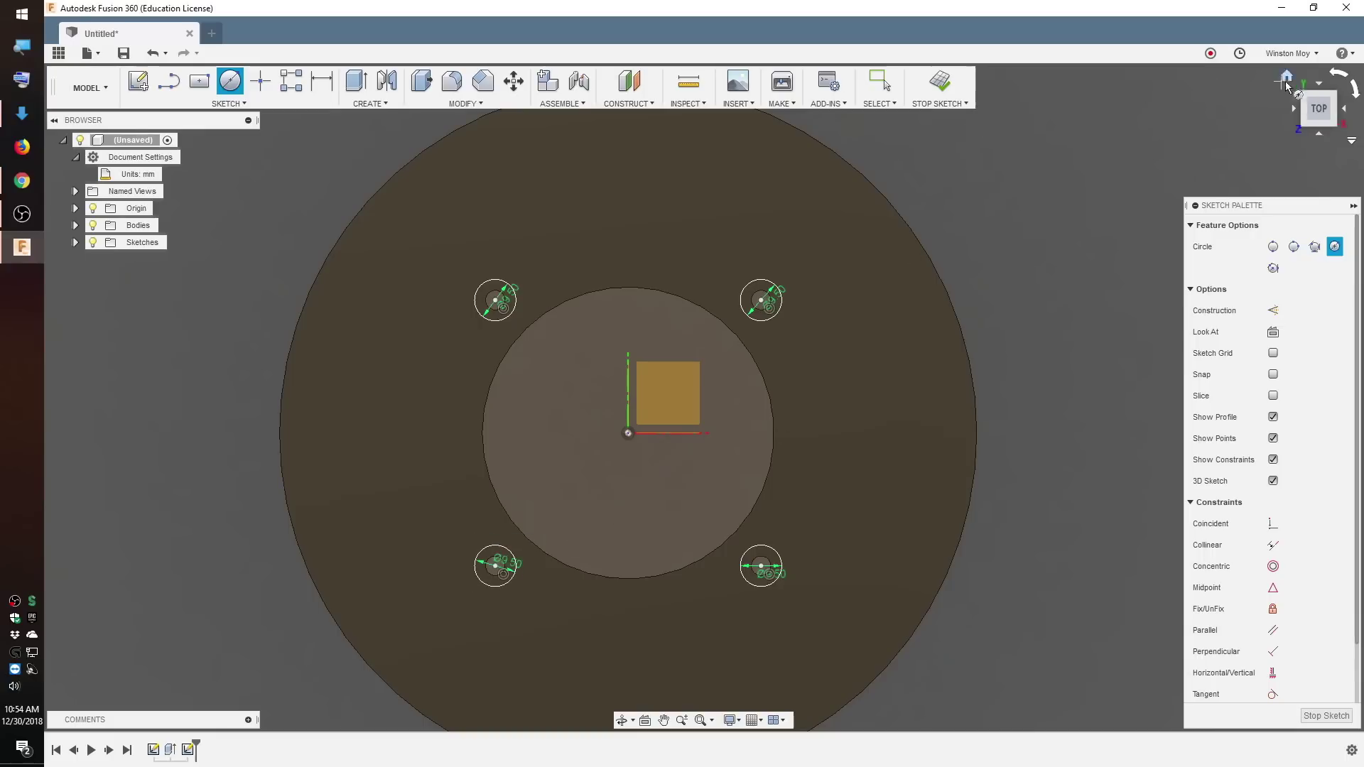
pyautogui.click(1288, 78)
# Select the four 9.5 mm ring profiles and extrude-cut them 3.5 mm down into the plate
pyautogui.click(939, 83)
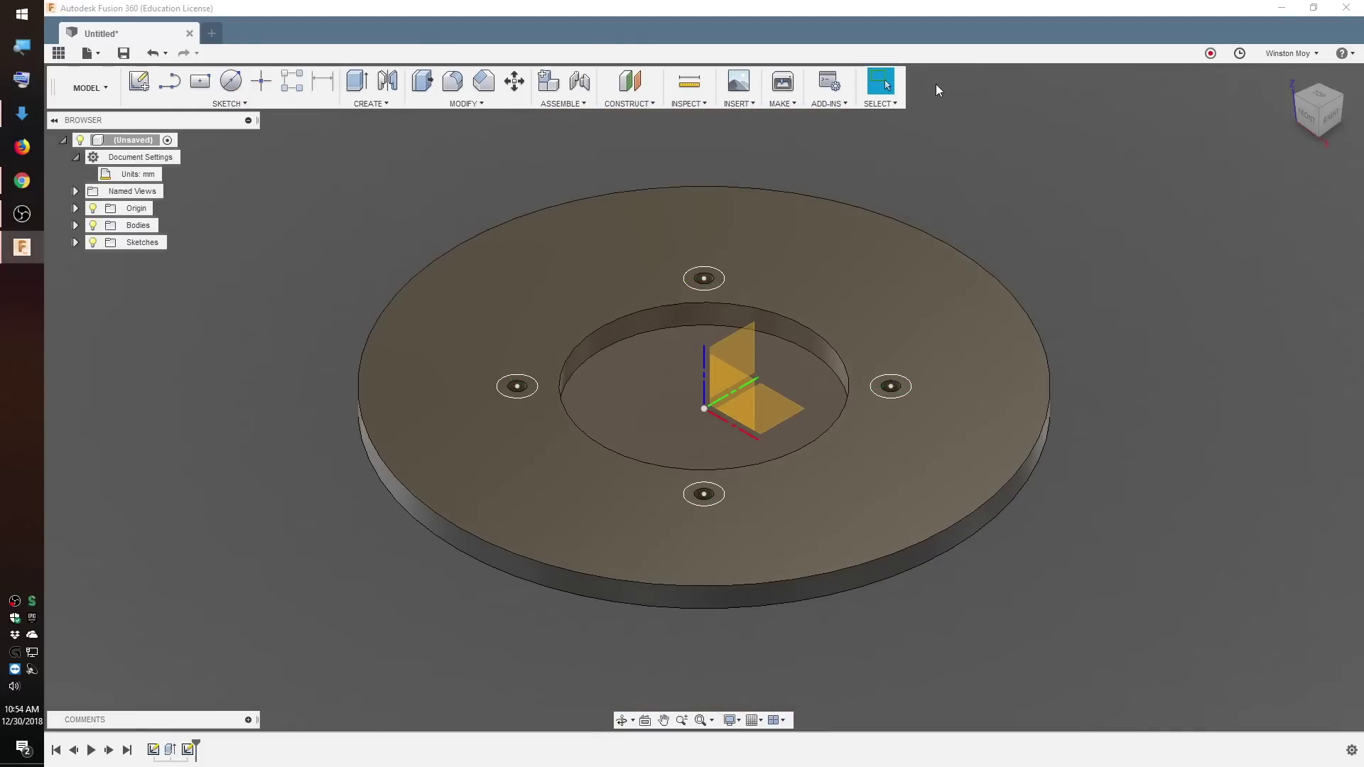
pyautogui.press('e')
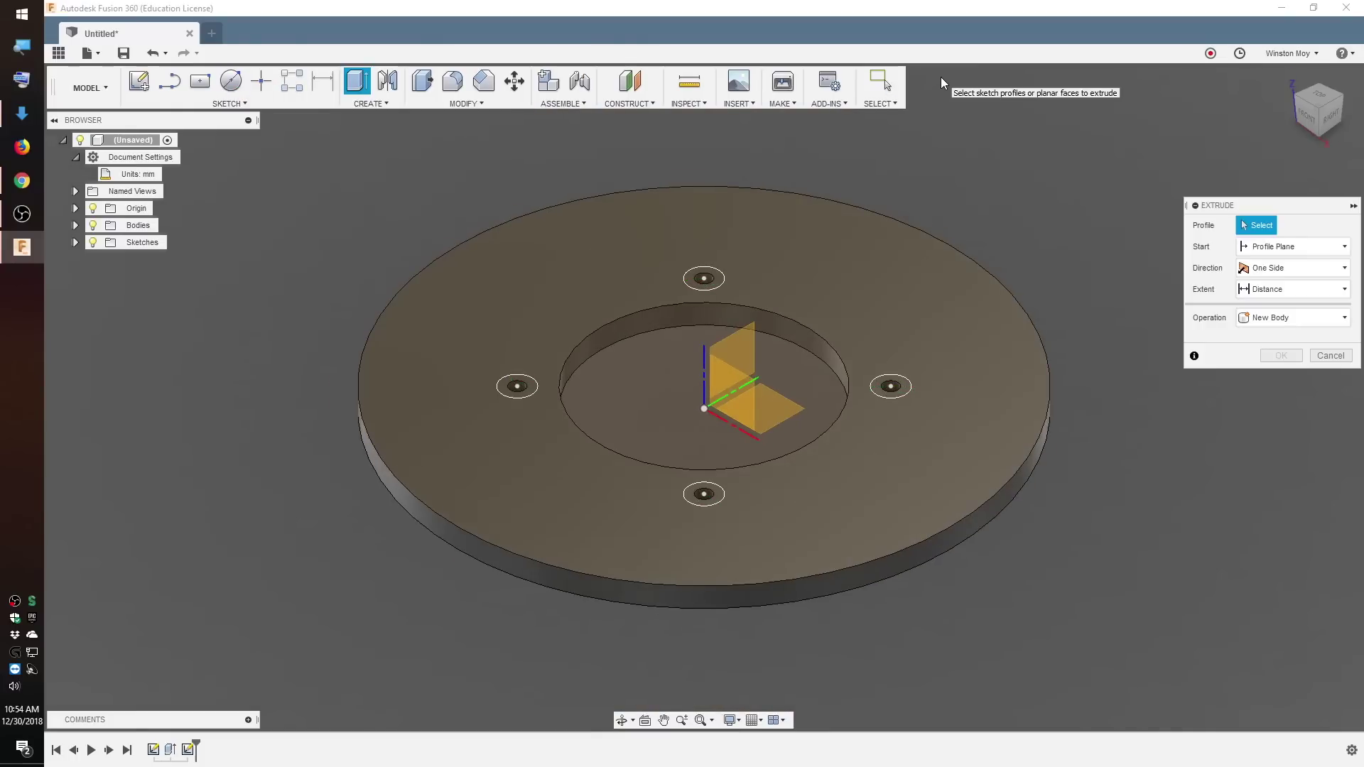
pyautogui.scroll(4, 727, 259)
pyautogui.click(714, 297)
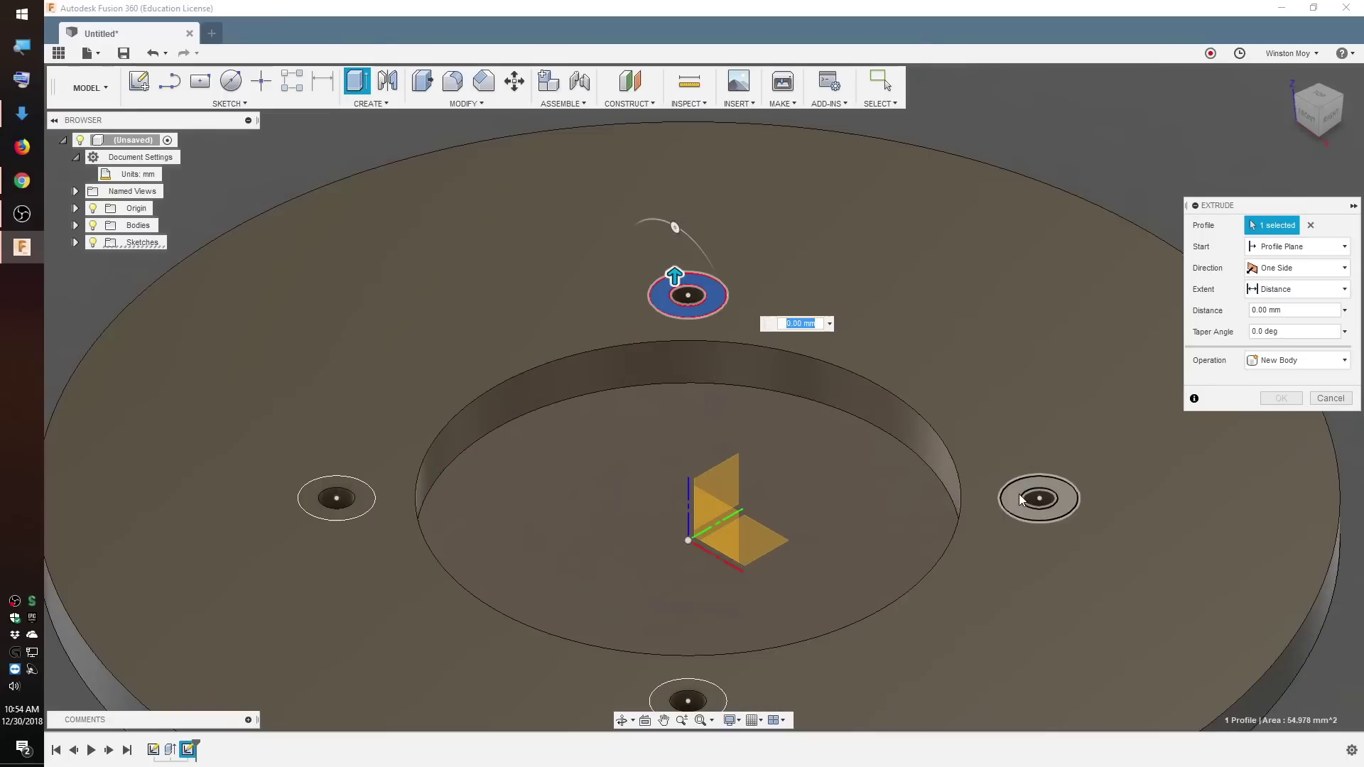
pyautogui.click(1019, 493)
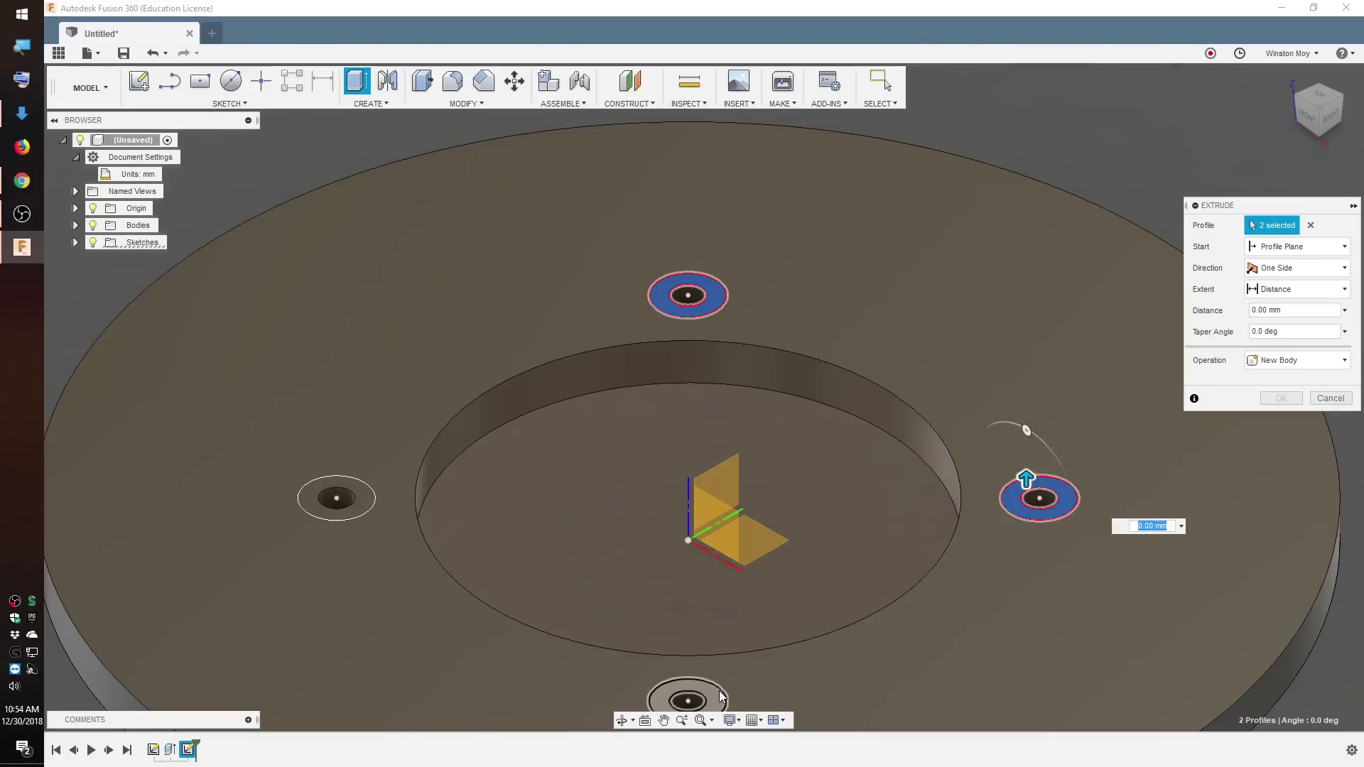
pyautogui.click(698, 684)
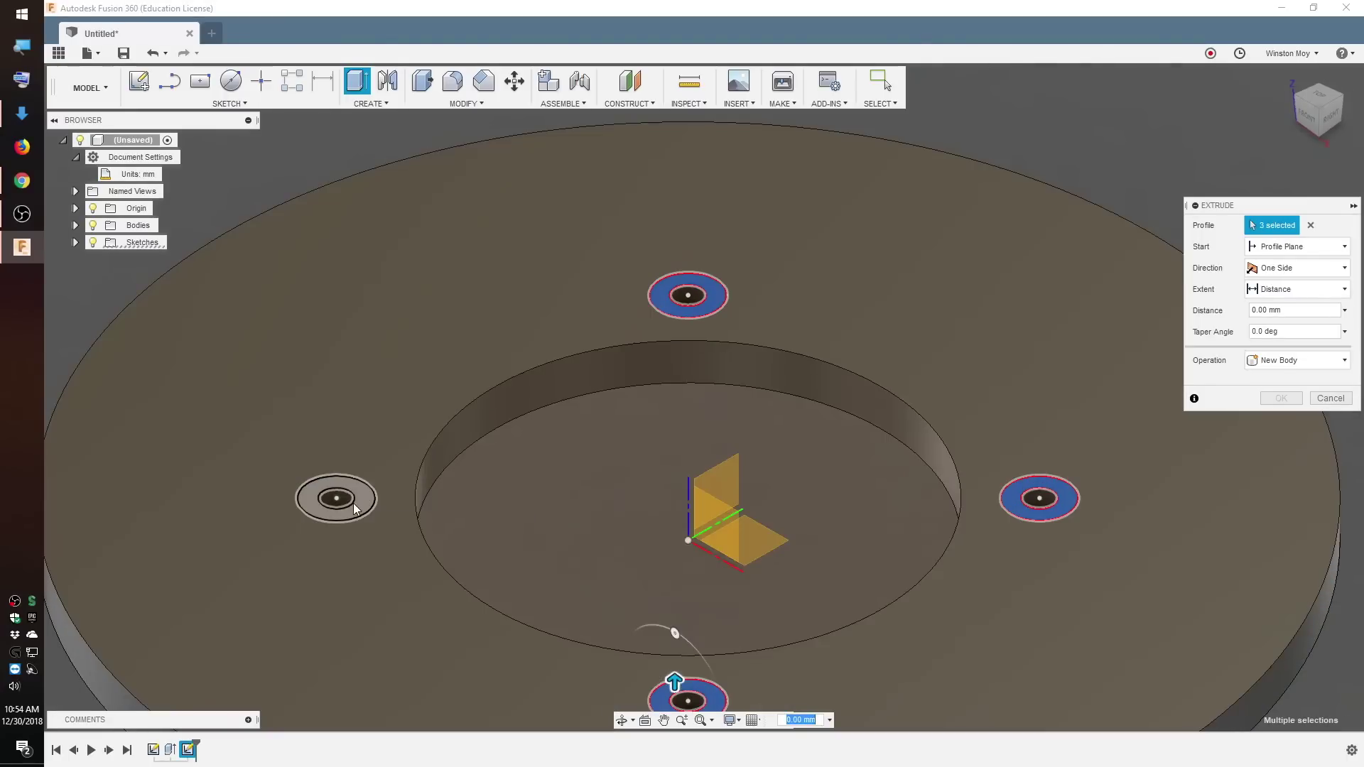
pyautogui.click(360, 500)
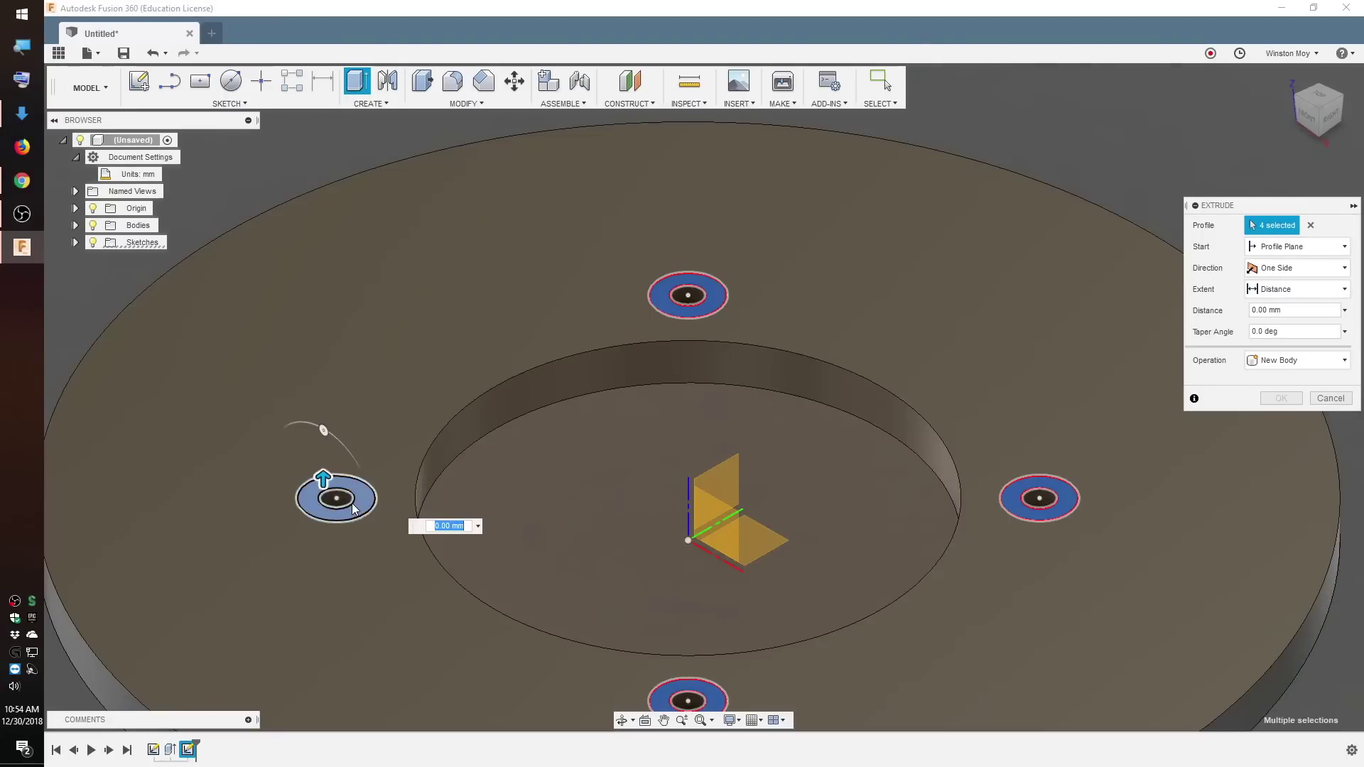
pyautogui.moveTo(321, 471); pyautogui.dragTo(324, 522)
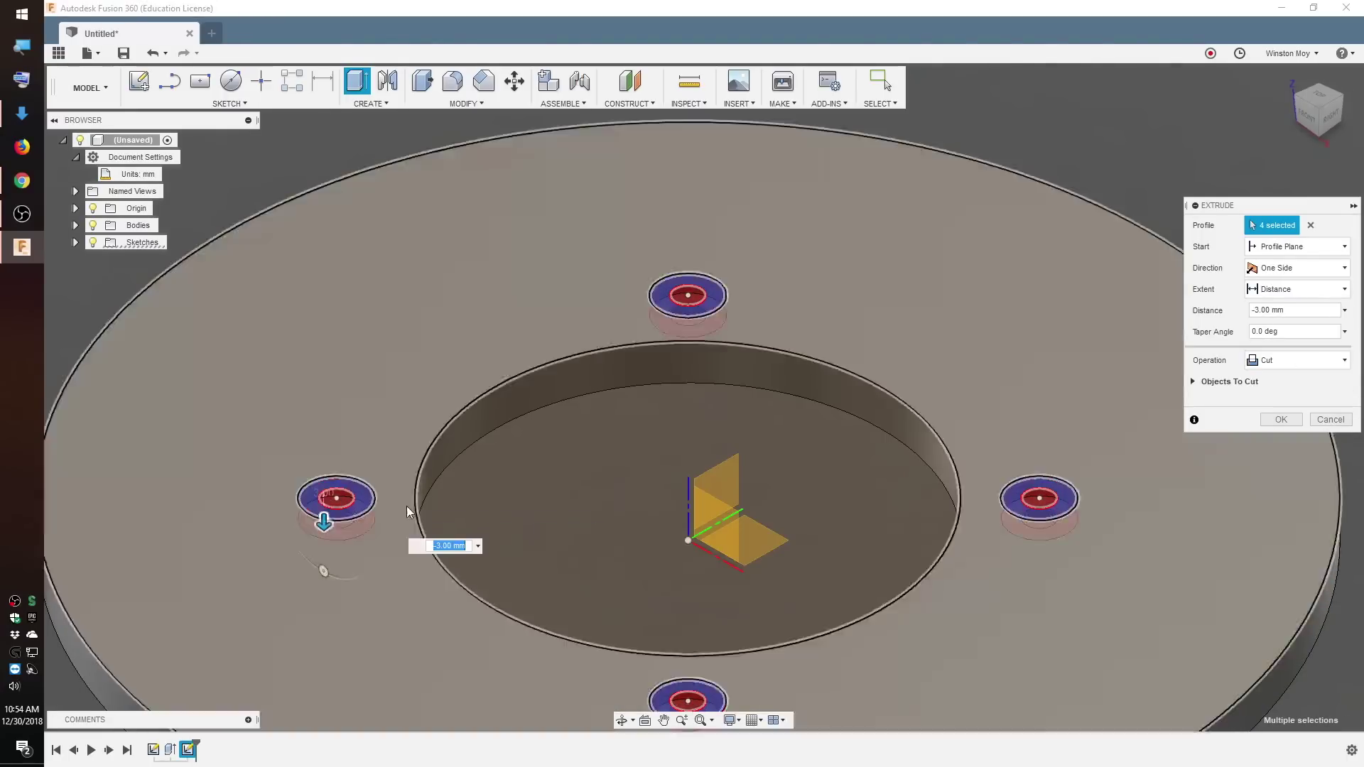
pyautogui.click(442, 546)
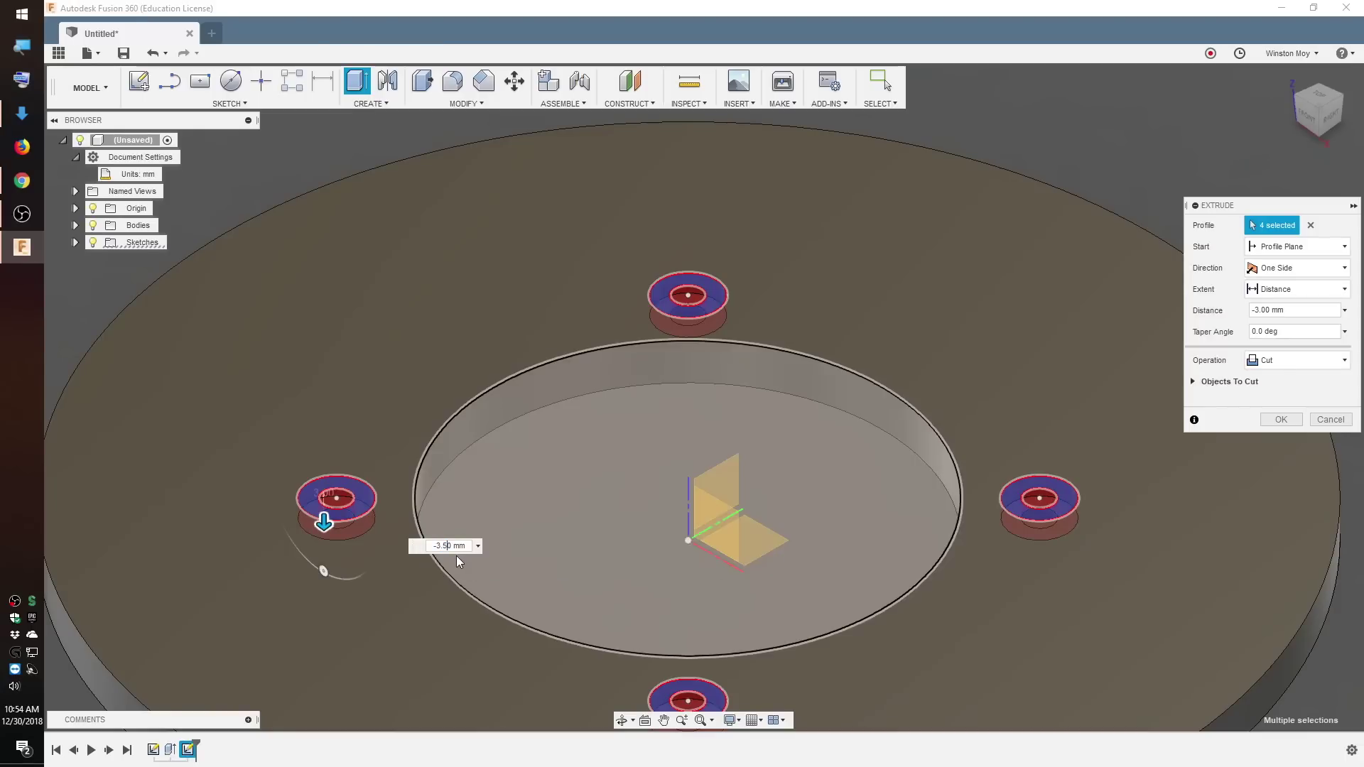
pyautogui.write('5')
pyautogui.press('Return')
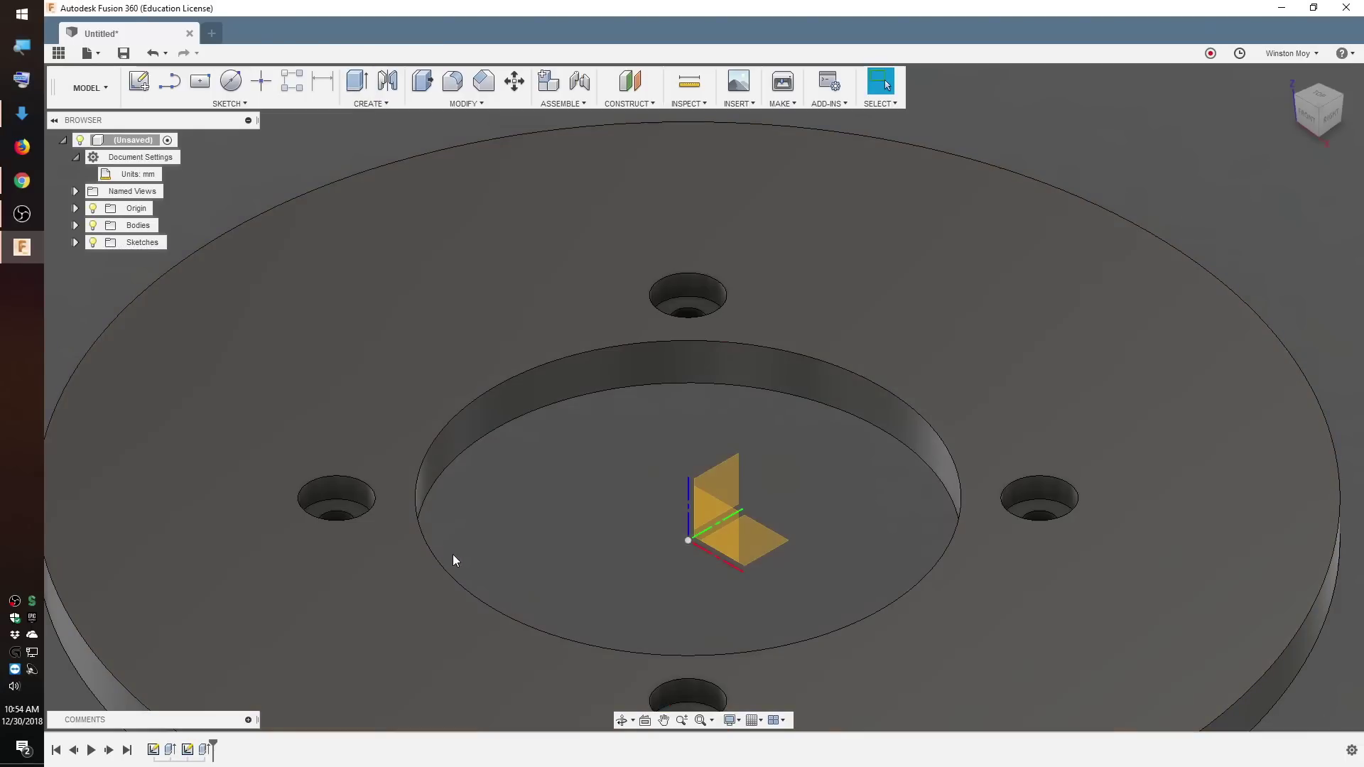
pyautogui.click(1292, 84)
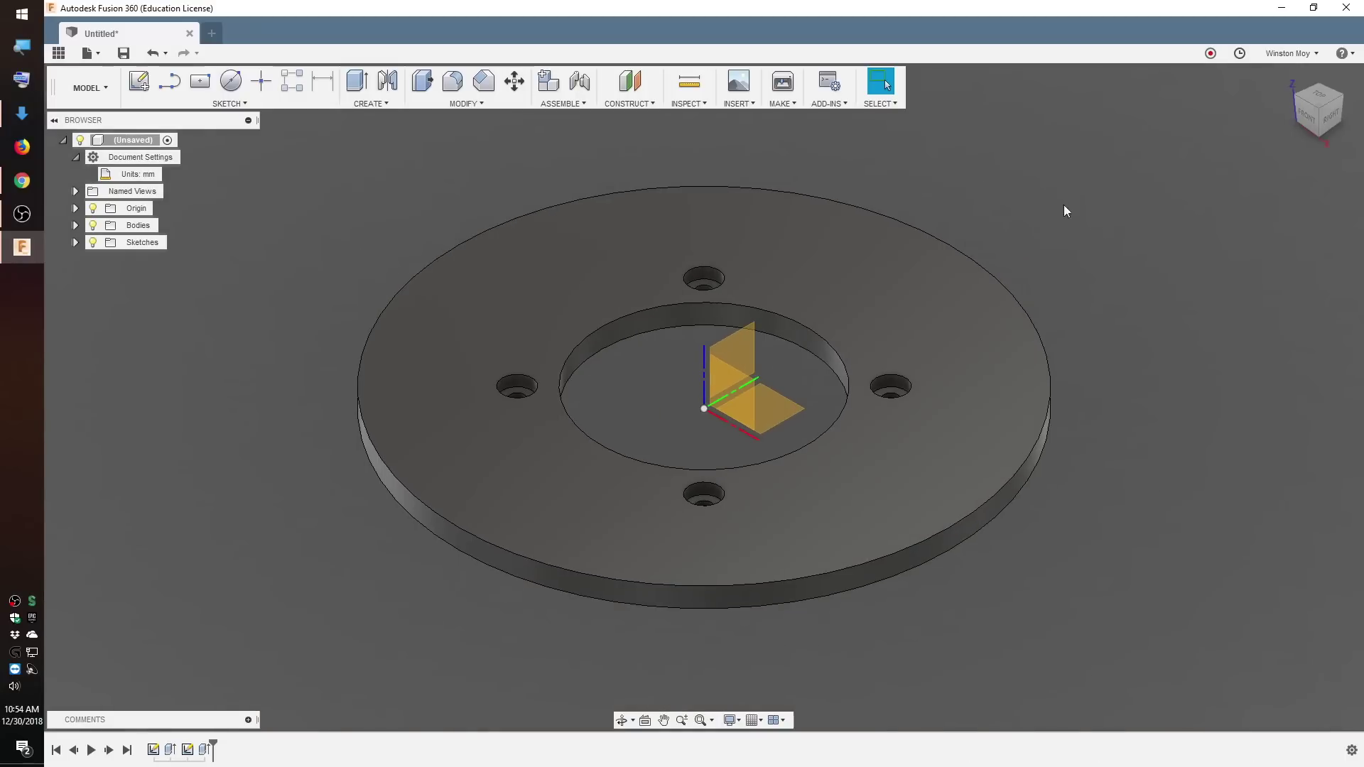
# Start a sketch on the plate's top face with a 58 mm construction triangle at the origin
pyautogui.click(93, 208)
pyautogui.click(525, 231)
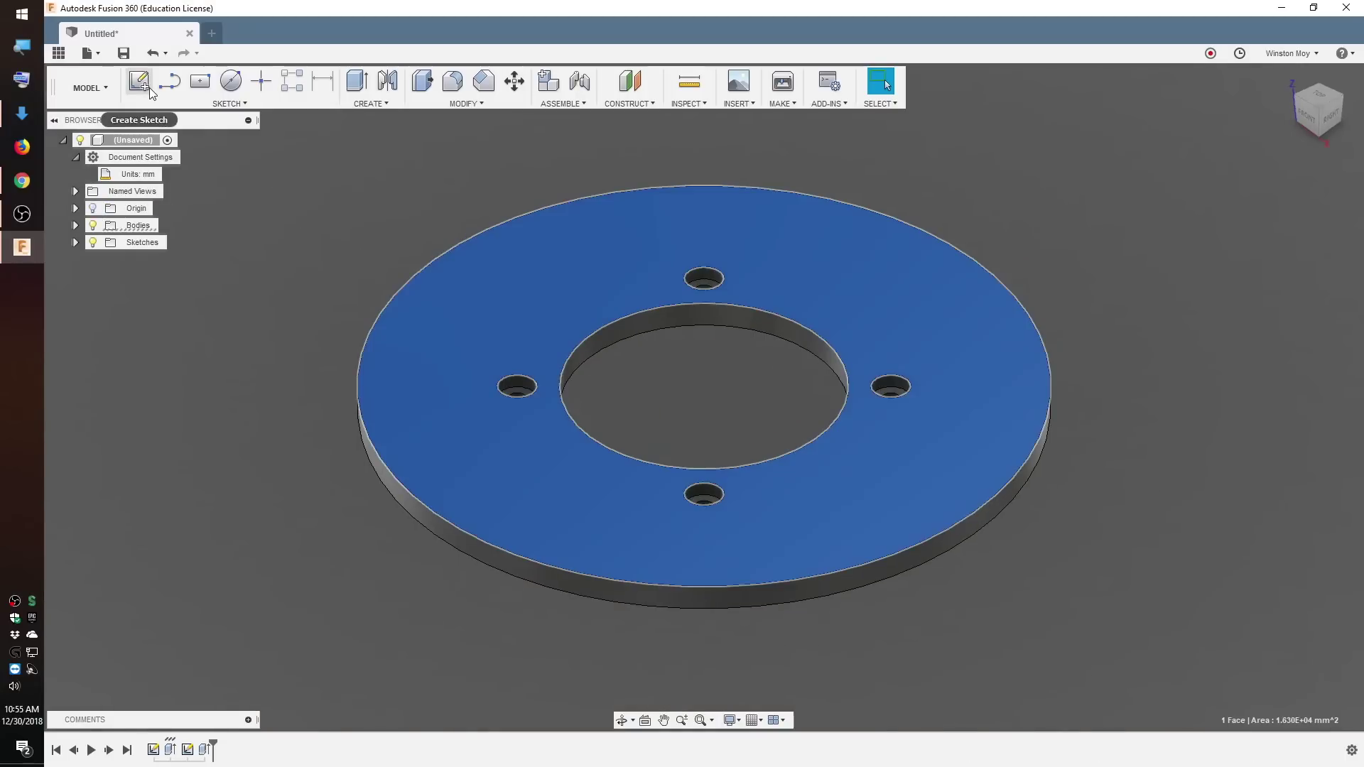
pyautogui.click(150, 92)
pyautogui.click(237, 104)
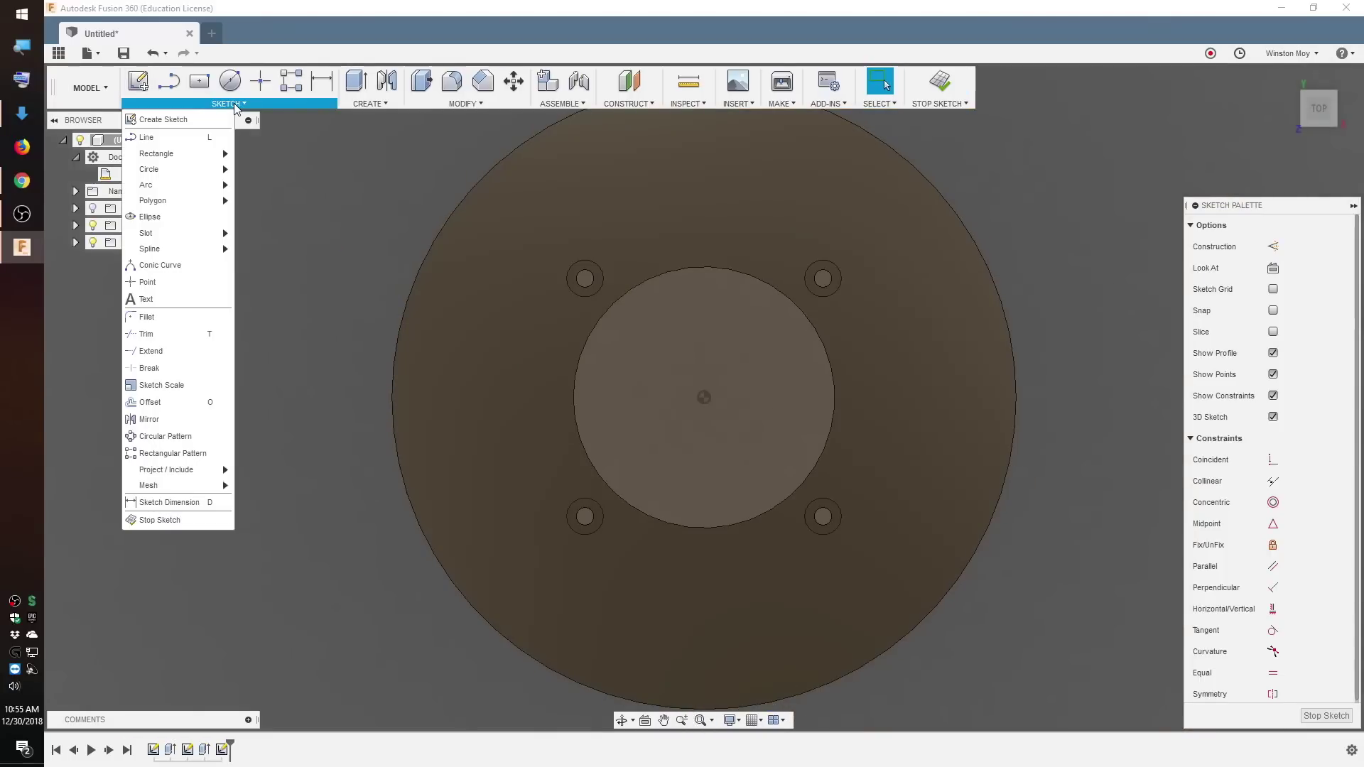
pyautogui.moveTo(185, 200)
pyautogui.click(263, 219)
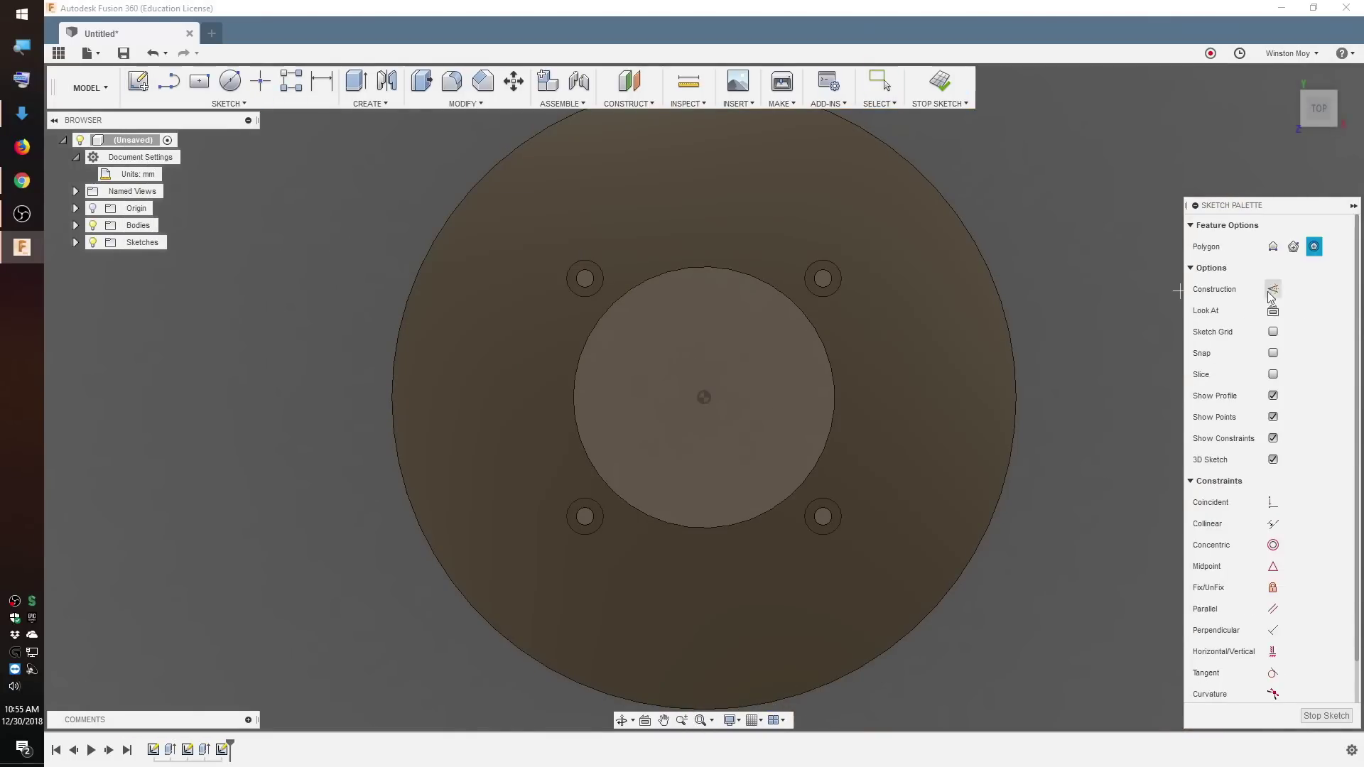
pyautogui.click(1271, 293)
pyautogui.click(704, 397)
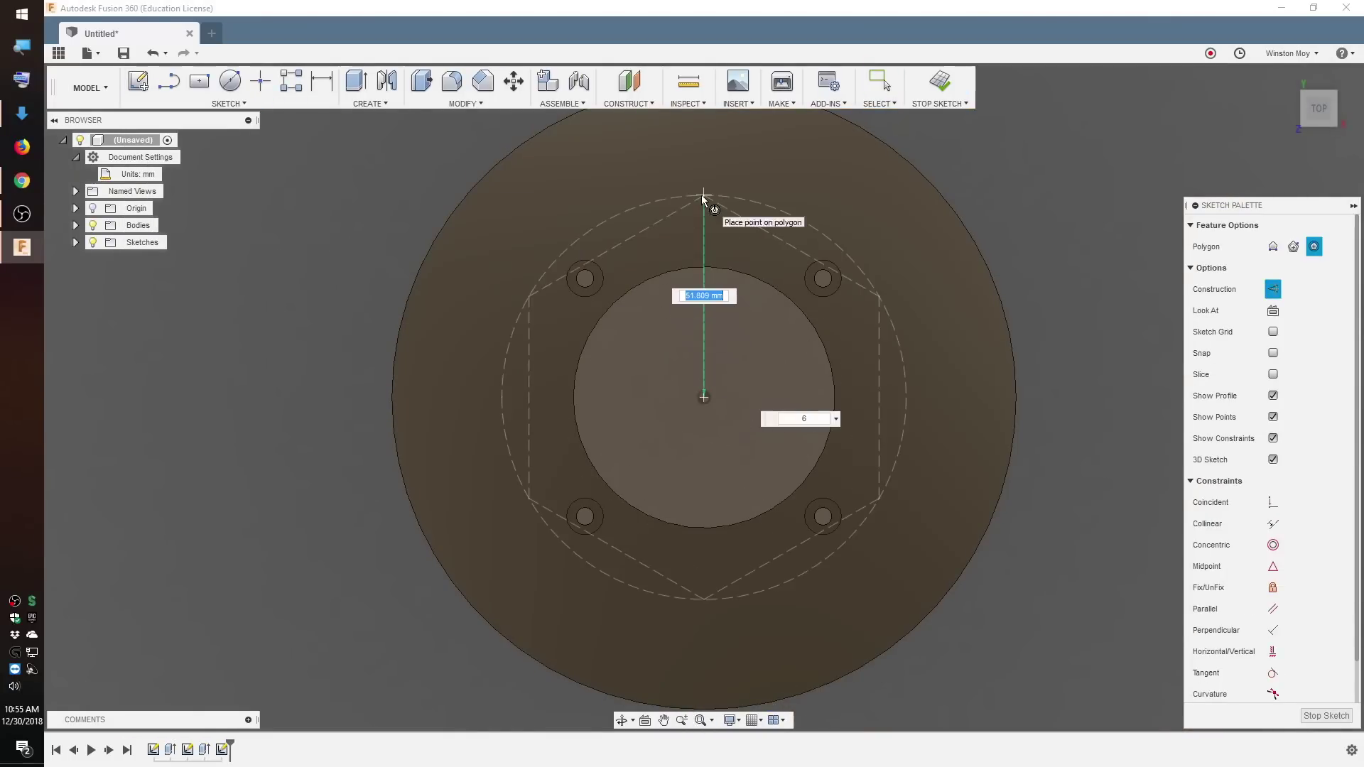
pyautogui.write('58')
pyautogui.press('Tab')
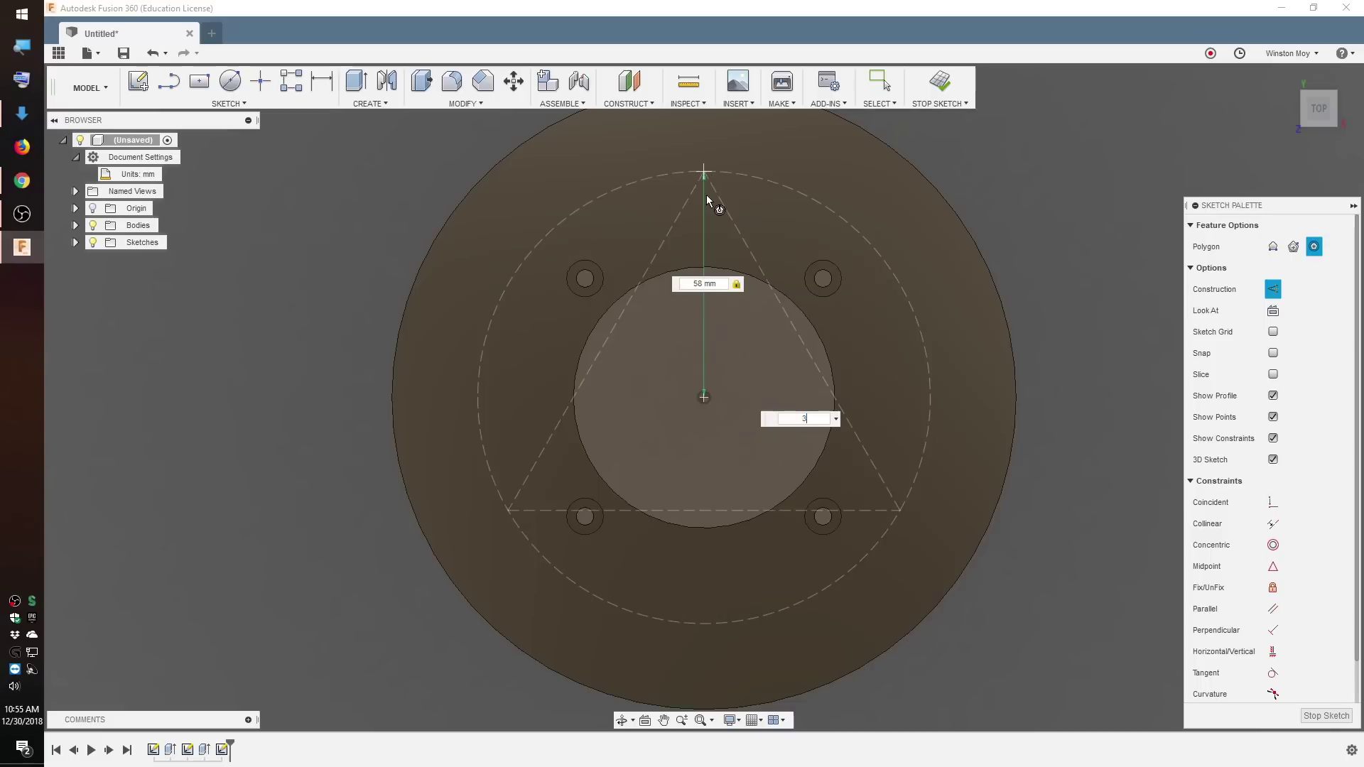
pyautogui.write('3')
pyautogui.press('Return')
# Draw circles on the triangle's three vertices, the top one 0.136 in diameter
pyautogui.click(230, 80)
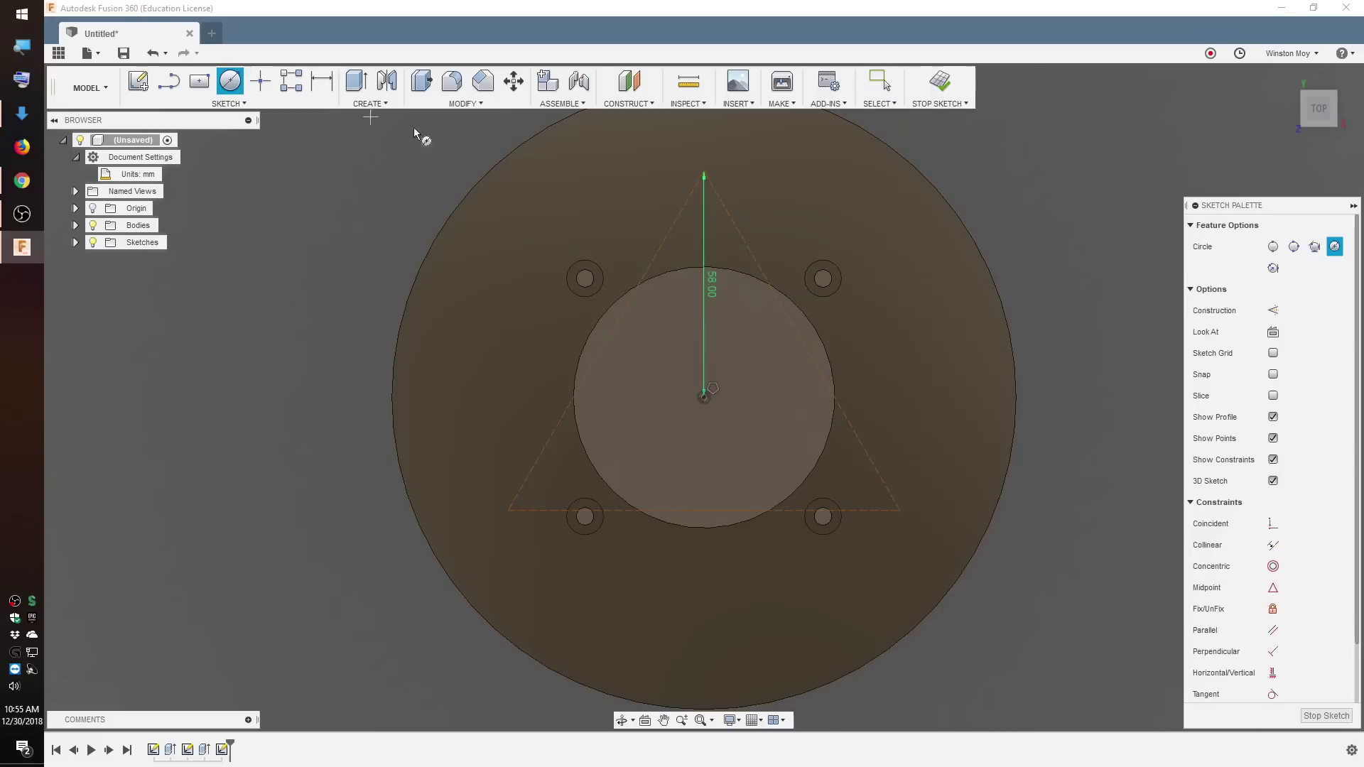
pyautogui.click(704, 173)
pyautogui.press('BackSpace')
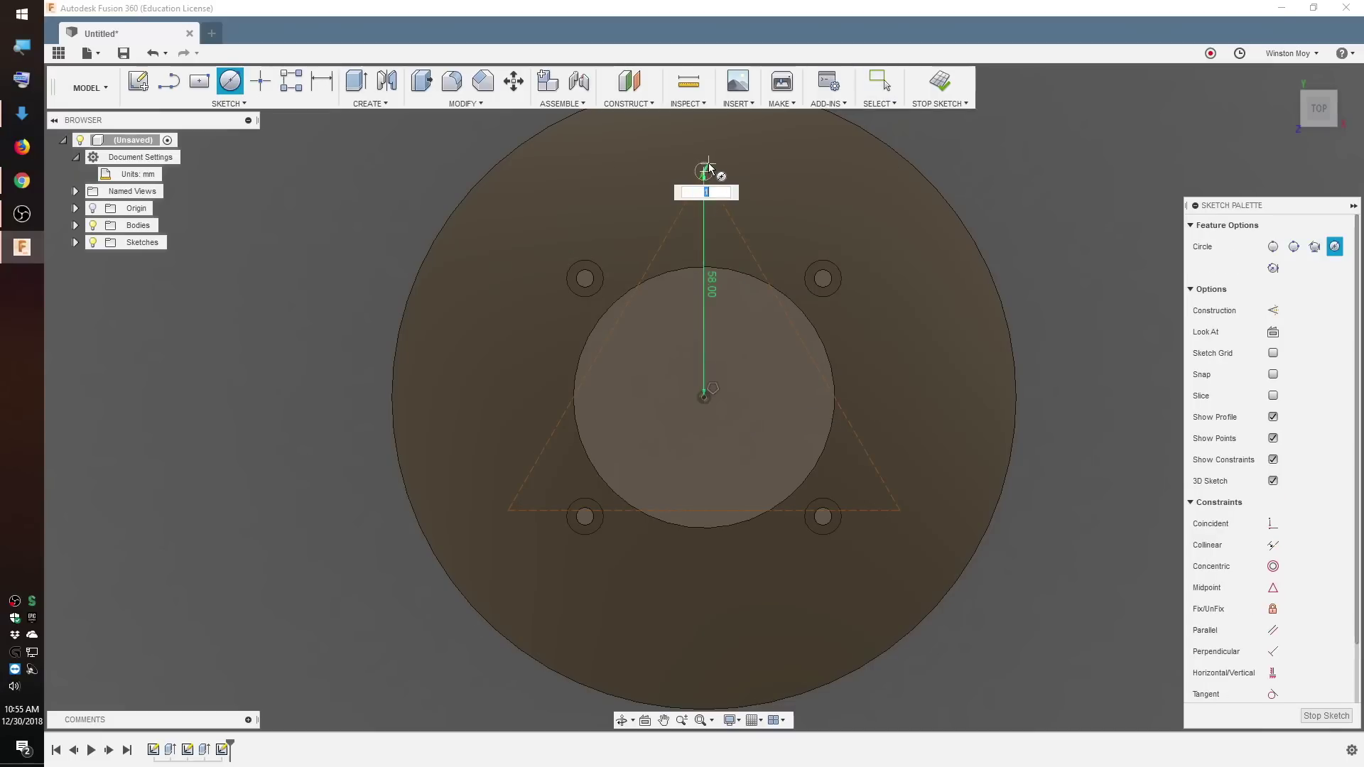
pyautogui.press('BackSpace')
pyautogui.write('.136')
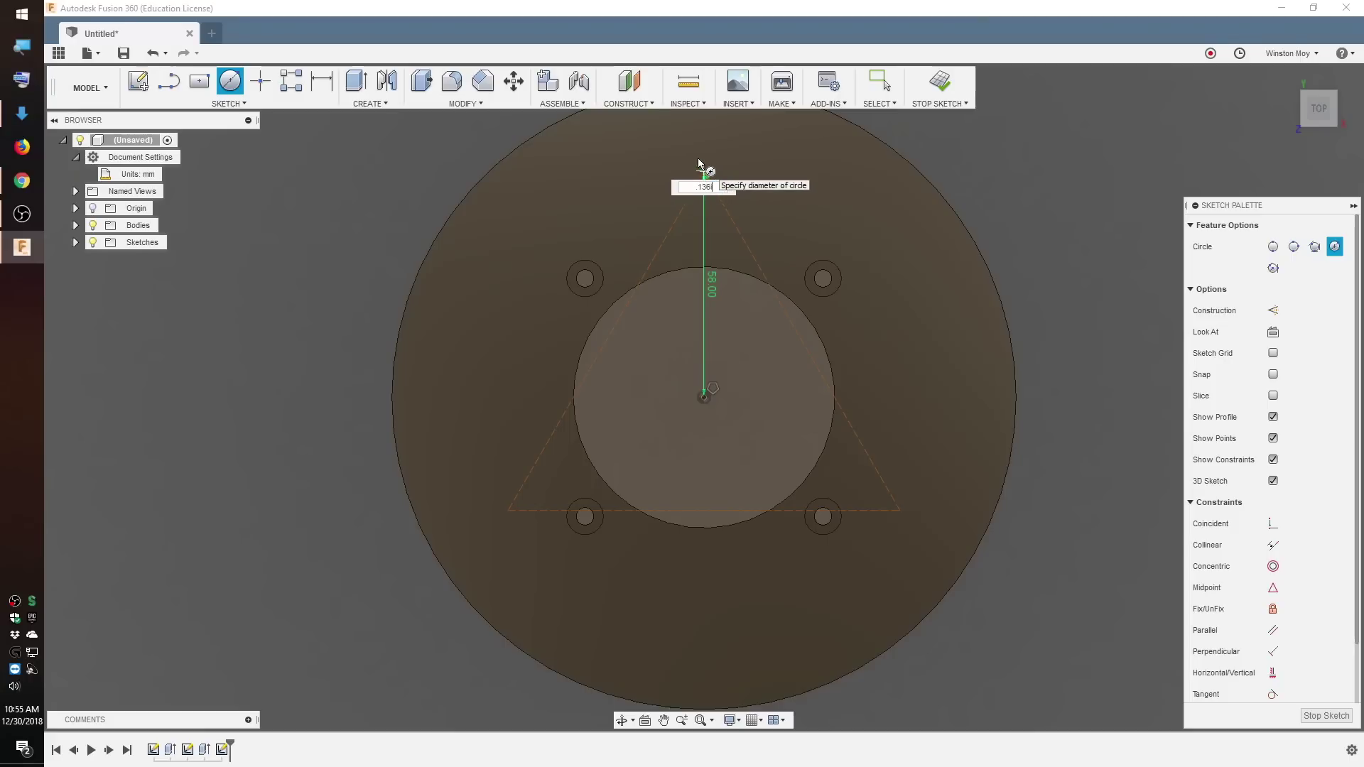
pyautogui.press('Return')
pyautogui.click(899, 510)
pyautogui.click(916, 526)
pyautogui.click(507, 510)
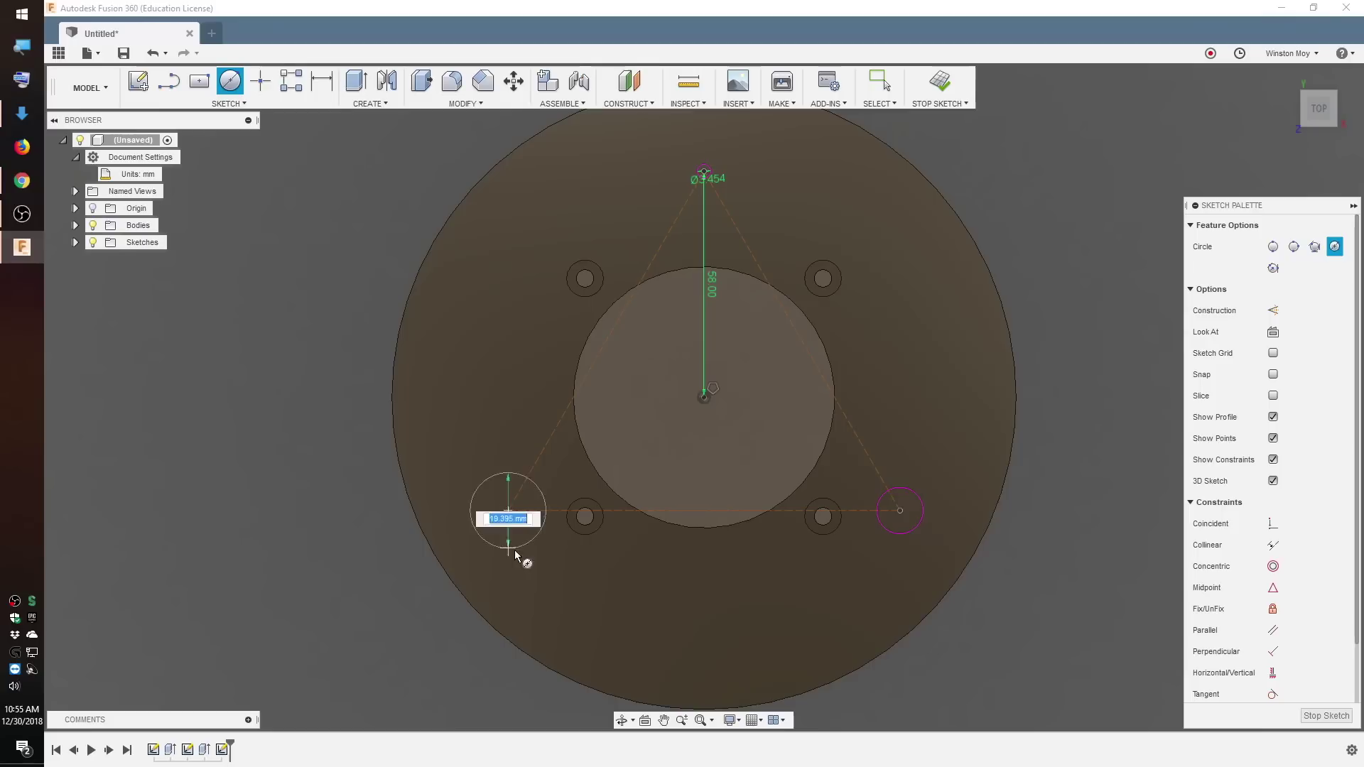
pyautogui.click(524, 547)
# Dimension the right and left circles to equal the top circle's diameter
pyautogui.click(319, 88)
pyautogui.click(905, 499)
pyautogui.click(914, 478)
pyautogui.click(719, 181)
pyautogui.press('Return')
pyautogui.click(537, 538)
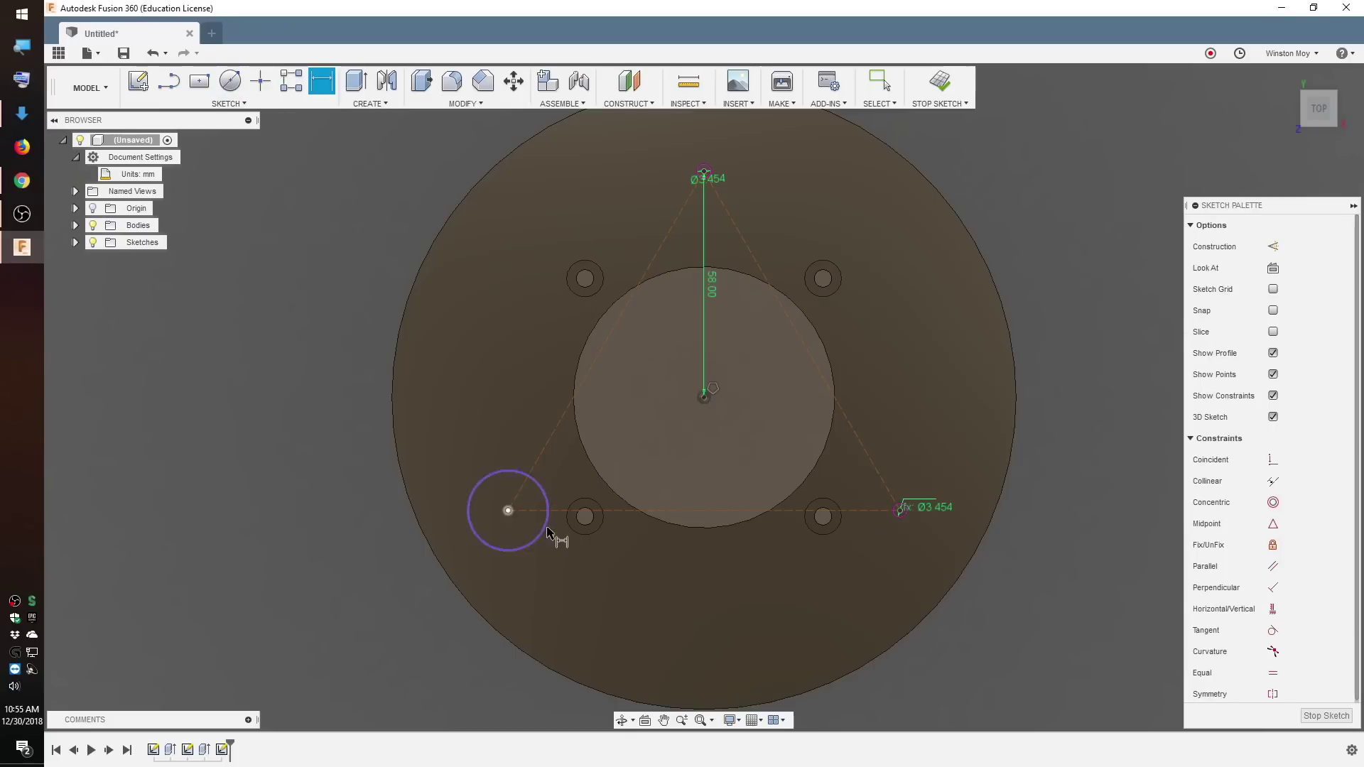
pyautogui.click(561, 547)
pyautogui.click(712, 176)
pyautogui.press('Return')
pyautogui.press('Escape')
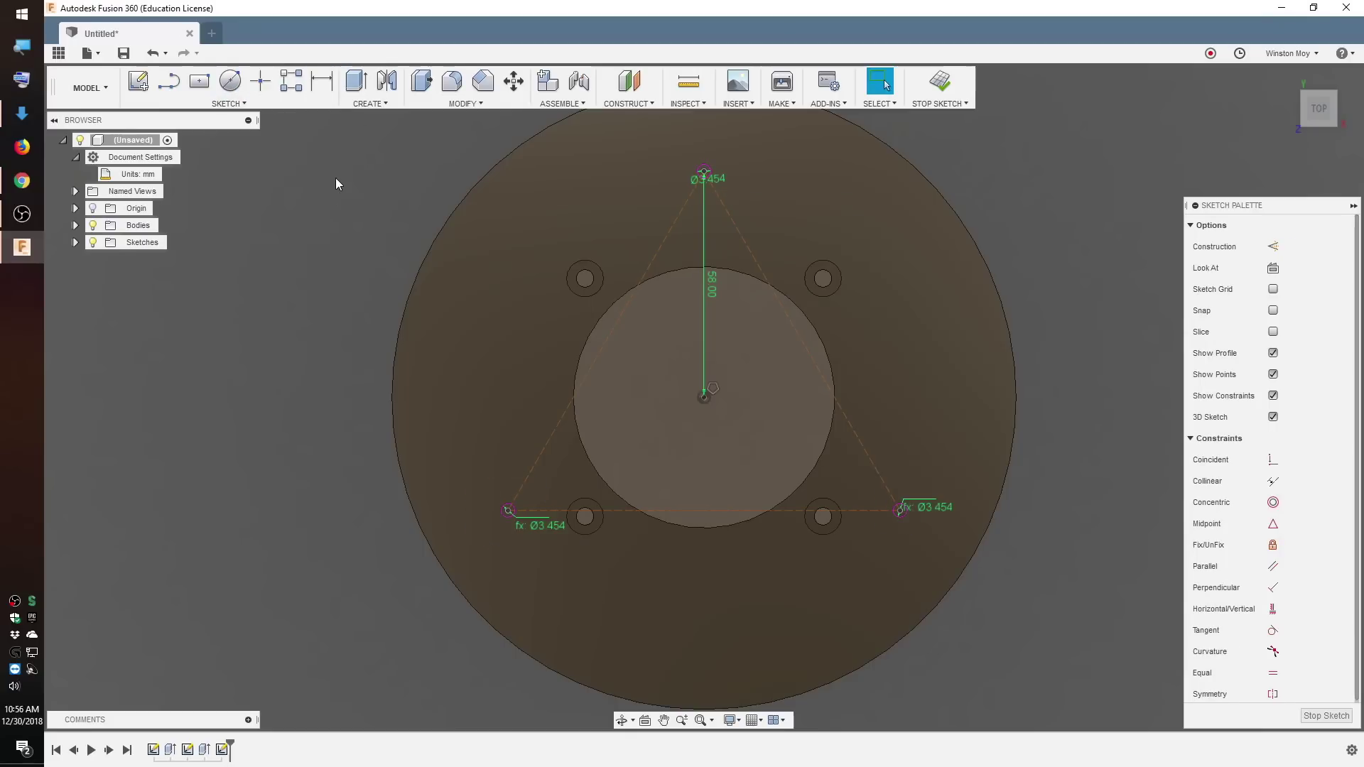
# Check the .1360 tap-drill size for 8-32 and dimension a hole 58 from the origin
pyautogui.click(22, 180)
pyautogui.doubleClick(594, 411)
pyautogui.hotkey('alt', 'Tab')
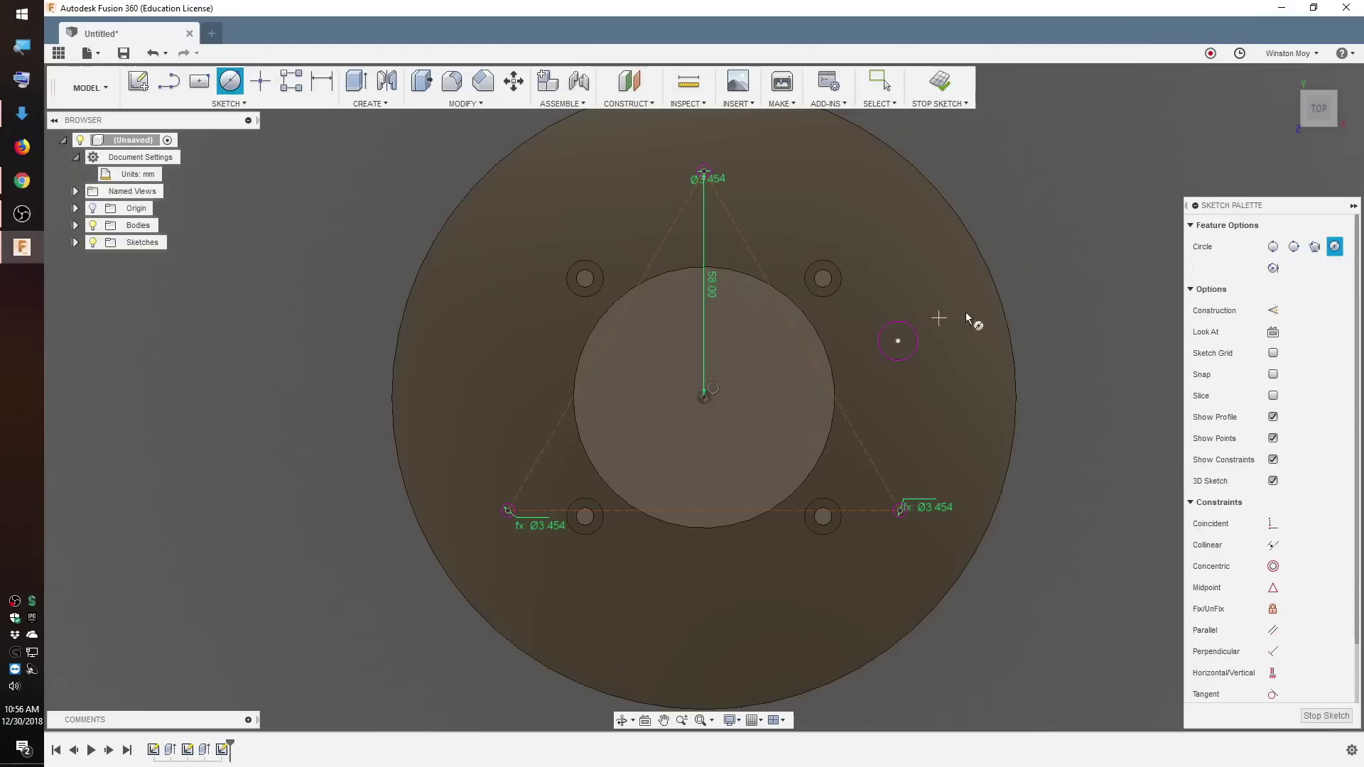
pyautogui.press('d')
pyautogui.click(897, 341)
pyautogui.click(704, 397)
pyautogui.click(821, 394)
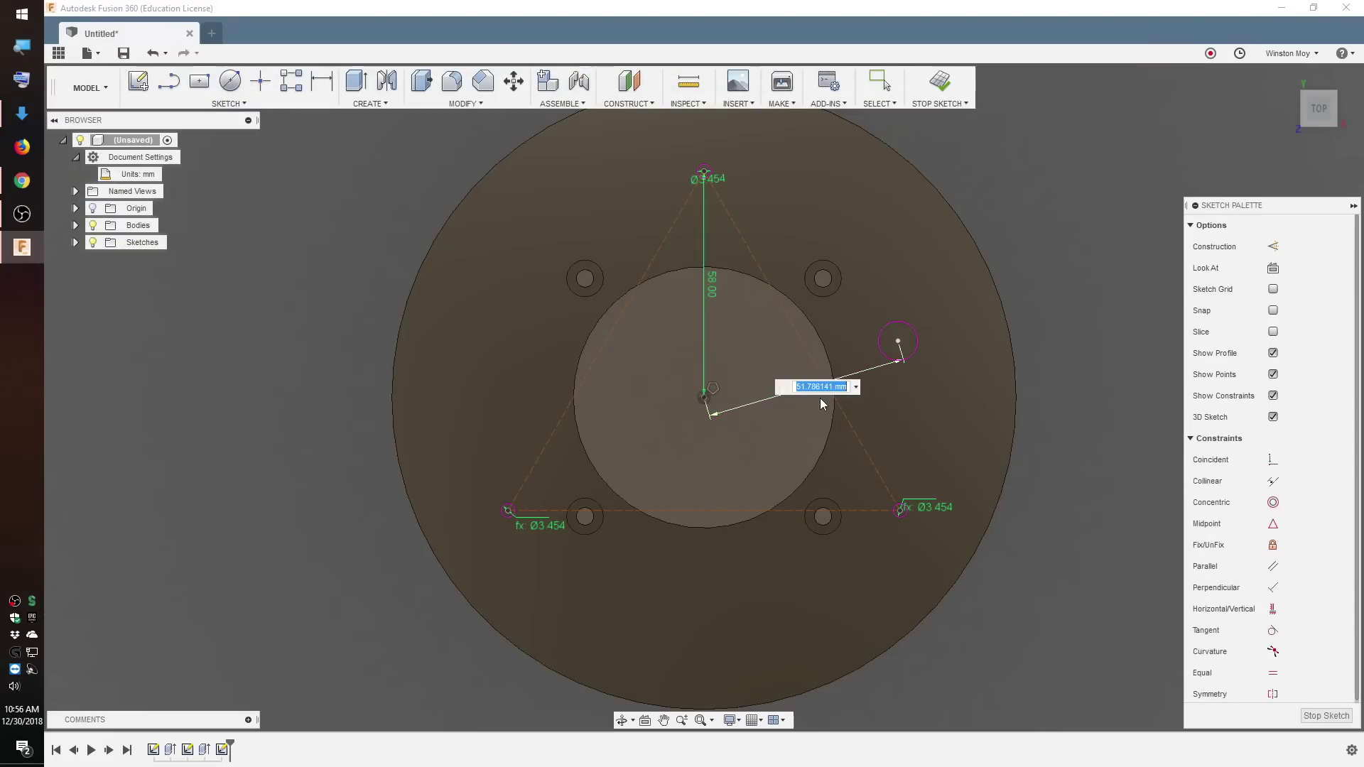
pyautogui.write('58')
pyautogui.press('Return')
# Try a circular pattern of the right hole about the origin, cancel it, and finish the sketch
pyautogui.click(243, 104)
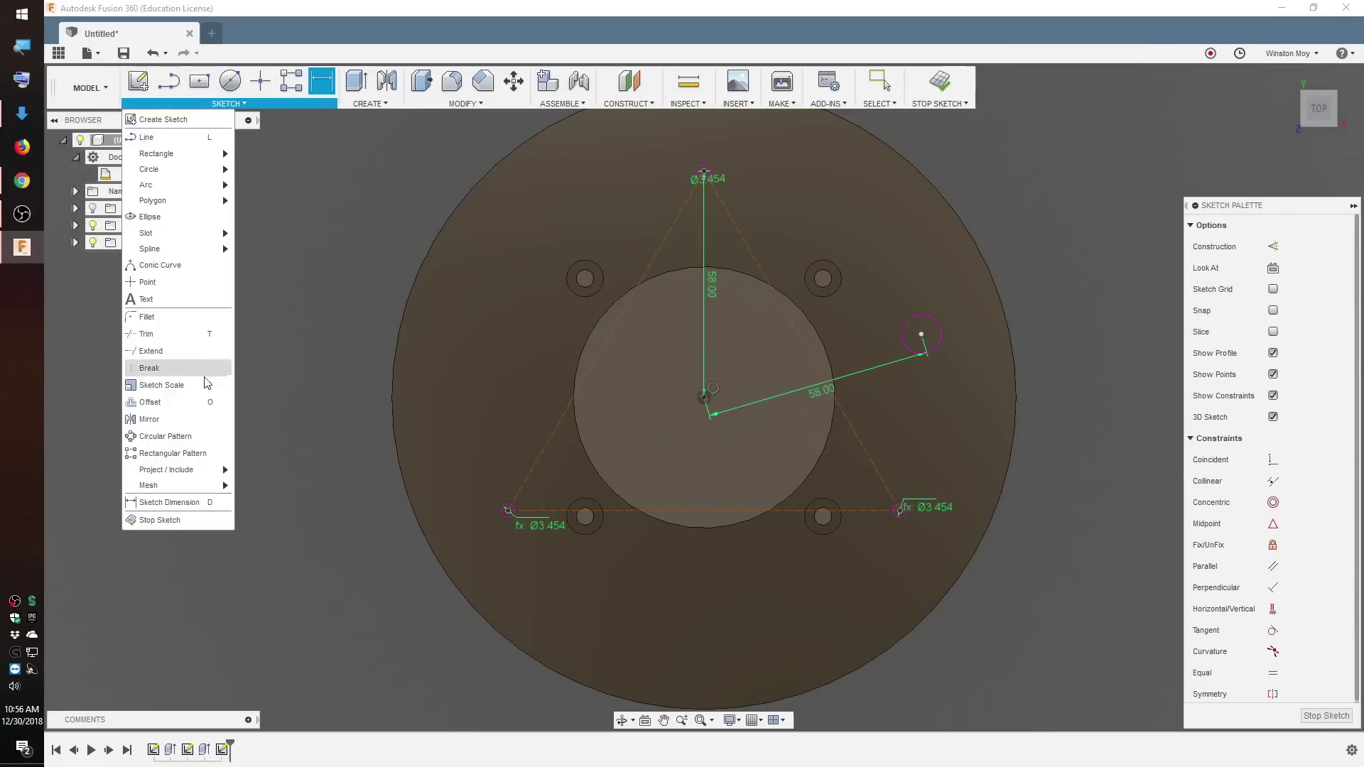
pyautogui.click(165, 372)
pyautogui.click(936, 321)
pyautogui.click(704, 397)
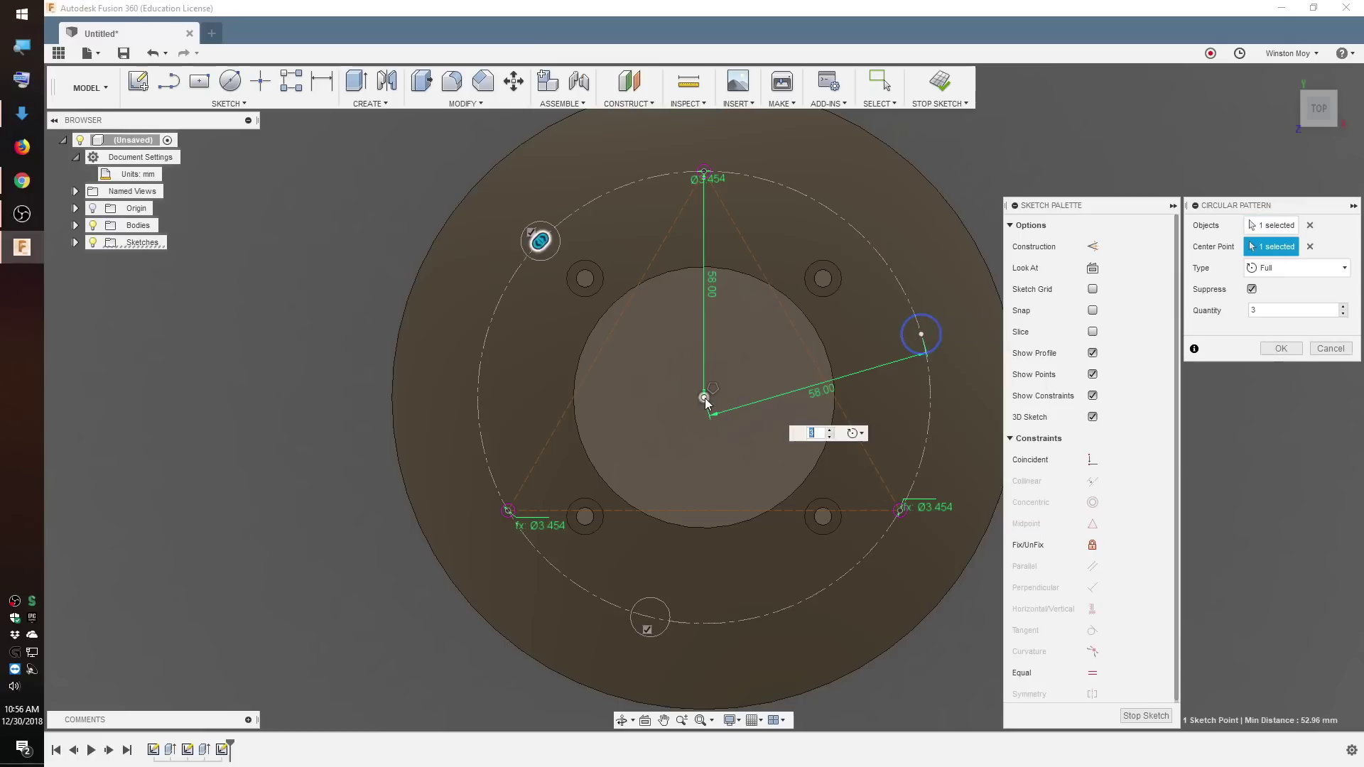
pyautogui.click(1330, 348)
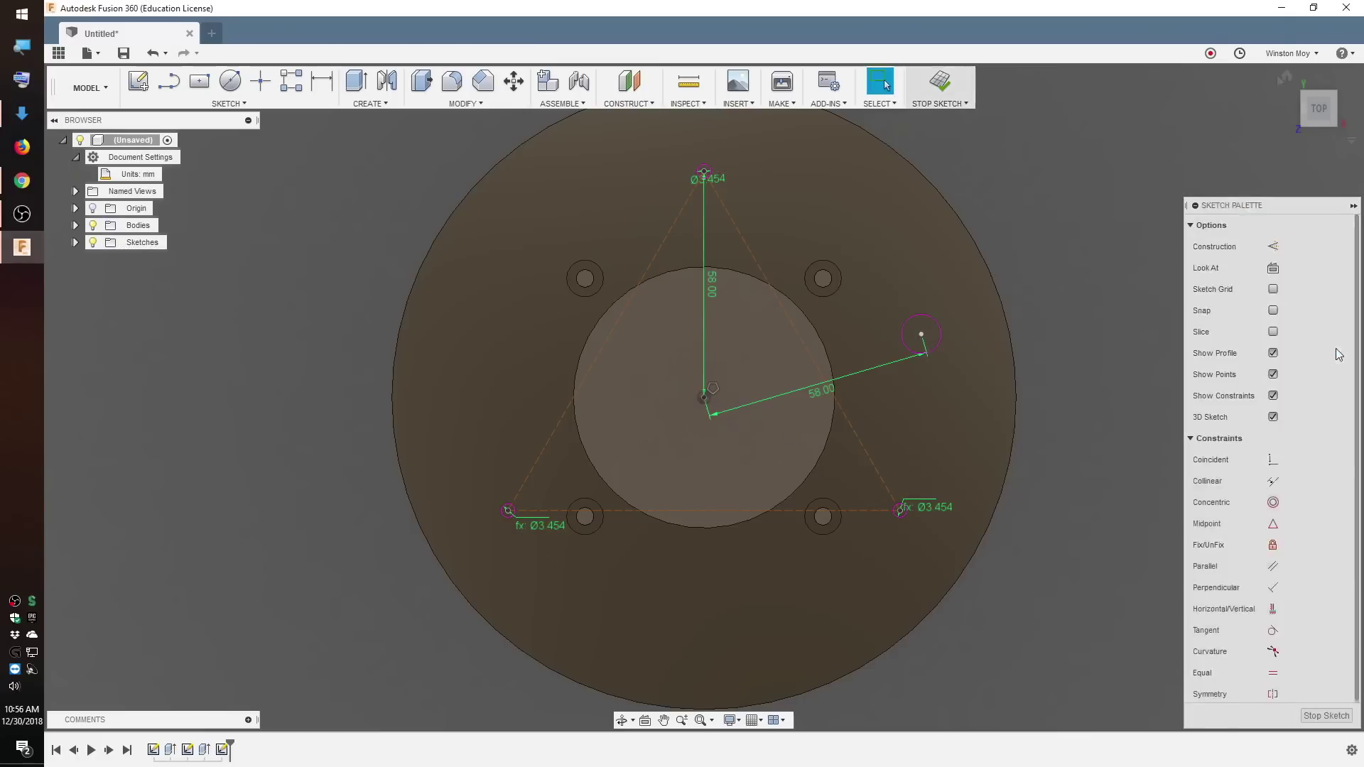
pyautogui.click(939, 83)
pyautogui.click(1289, 75)
# Extrude-cut the three small circles through the whole plate with extent All
pyautogui.press('e')
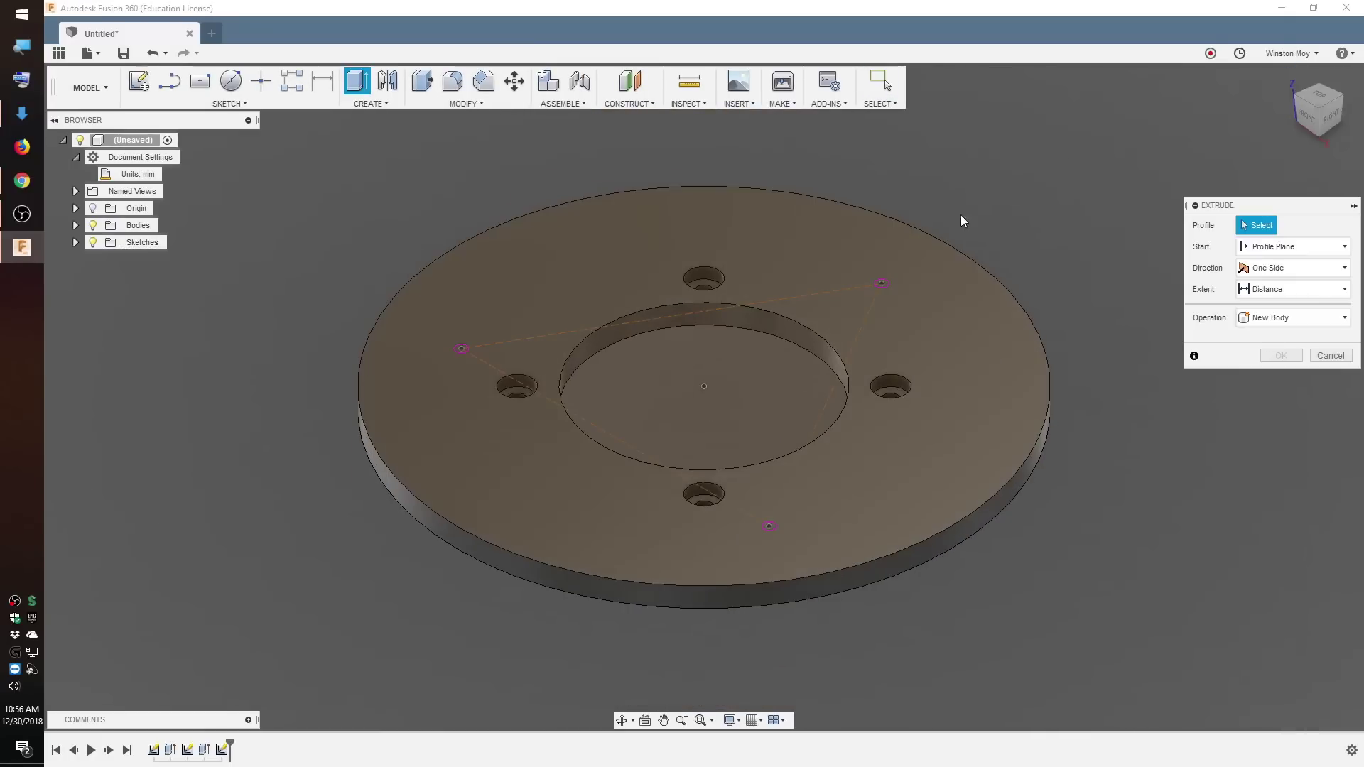
pyautogui.scroll(5, 749, 547)
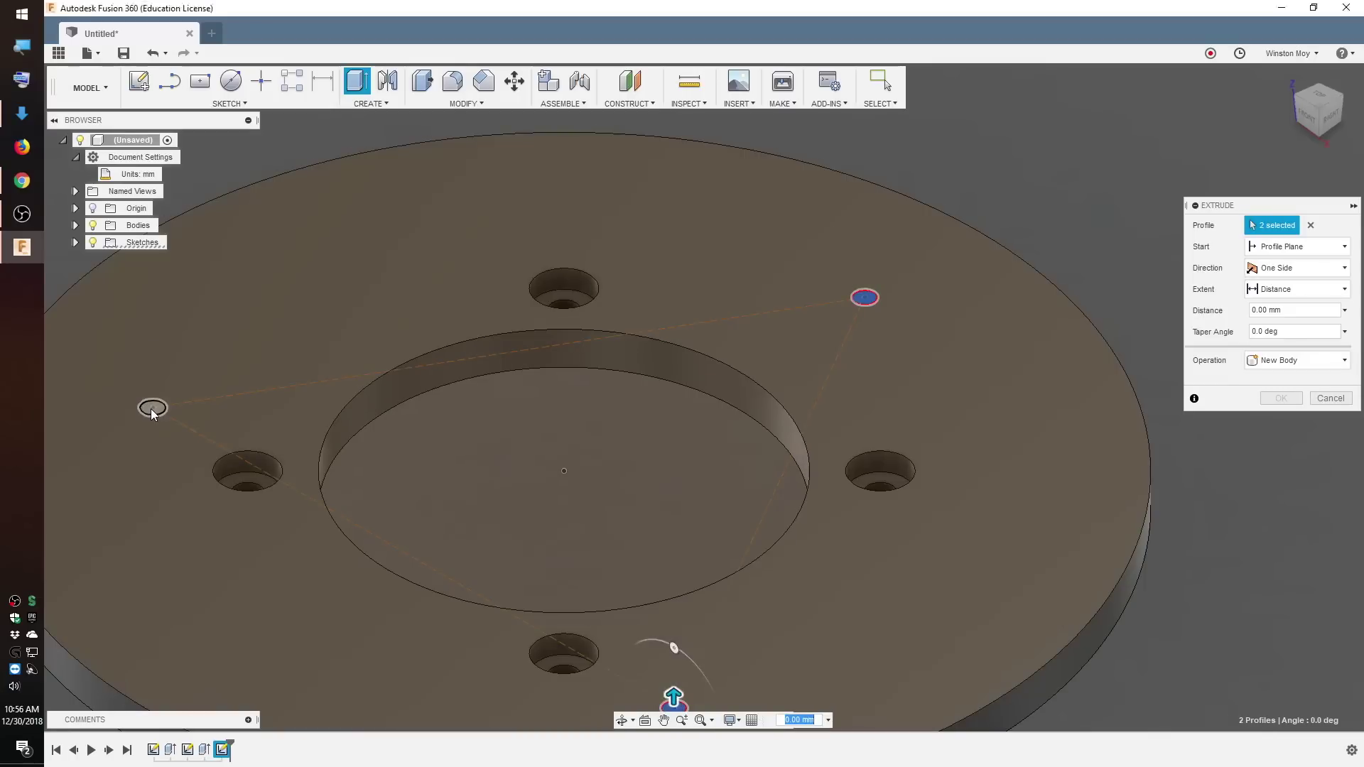
pyautogui.click(152, 407)
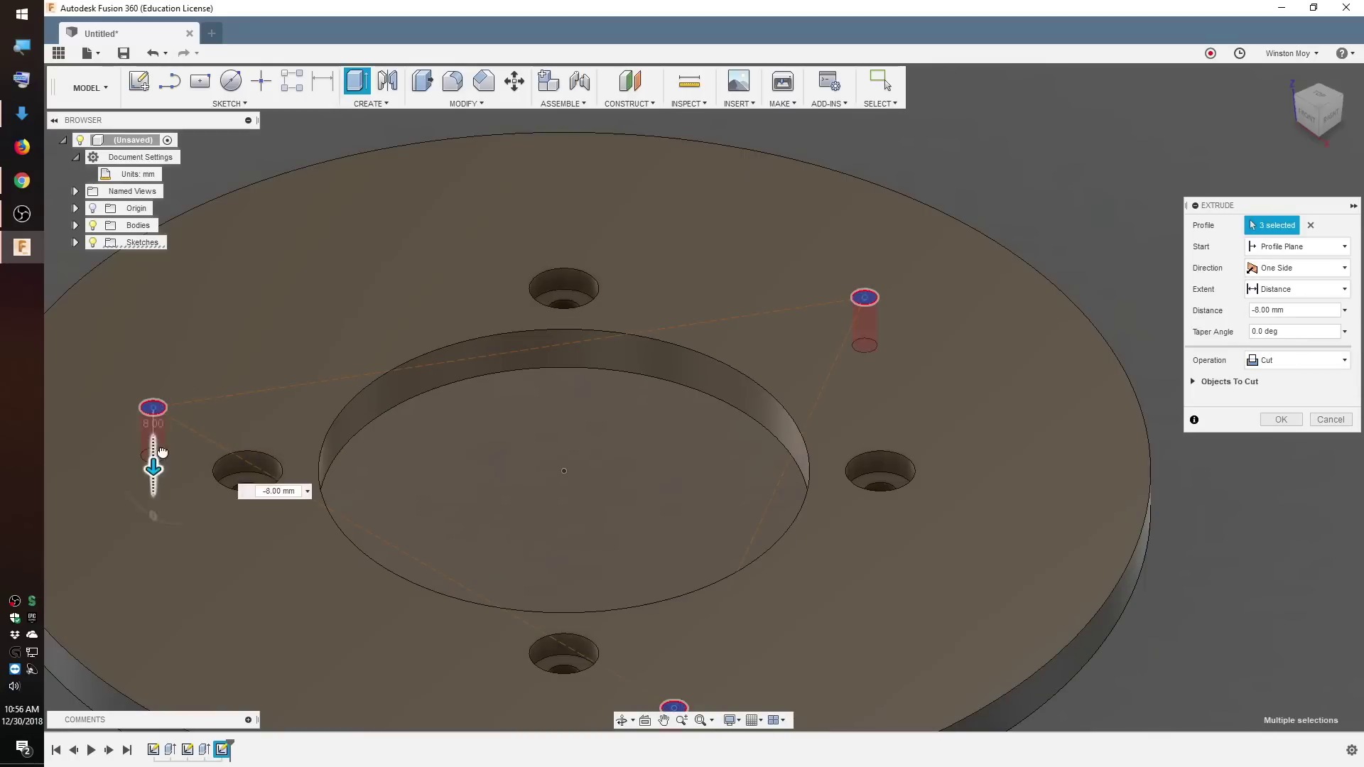
pyautogui.moveTo(153, 462); pyautogui.dragTo(153, 491)
pyautogui.click(1312, 289)
pyautogui.click(1267, 343)
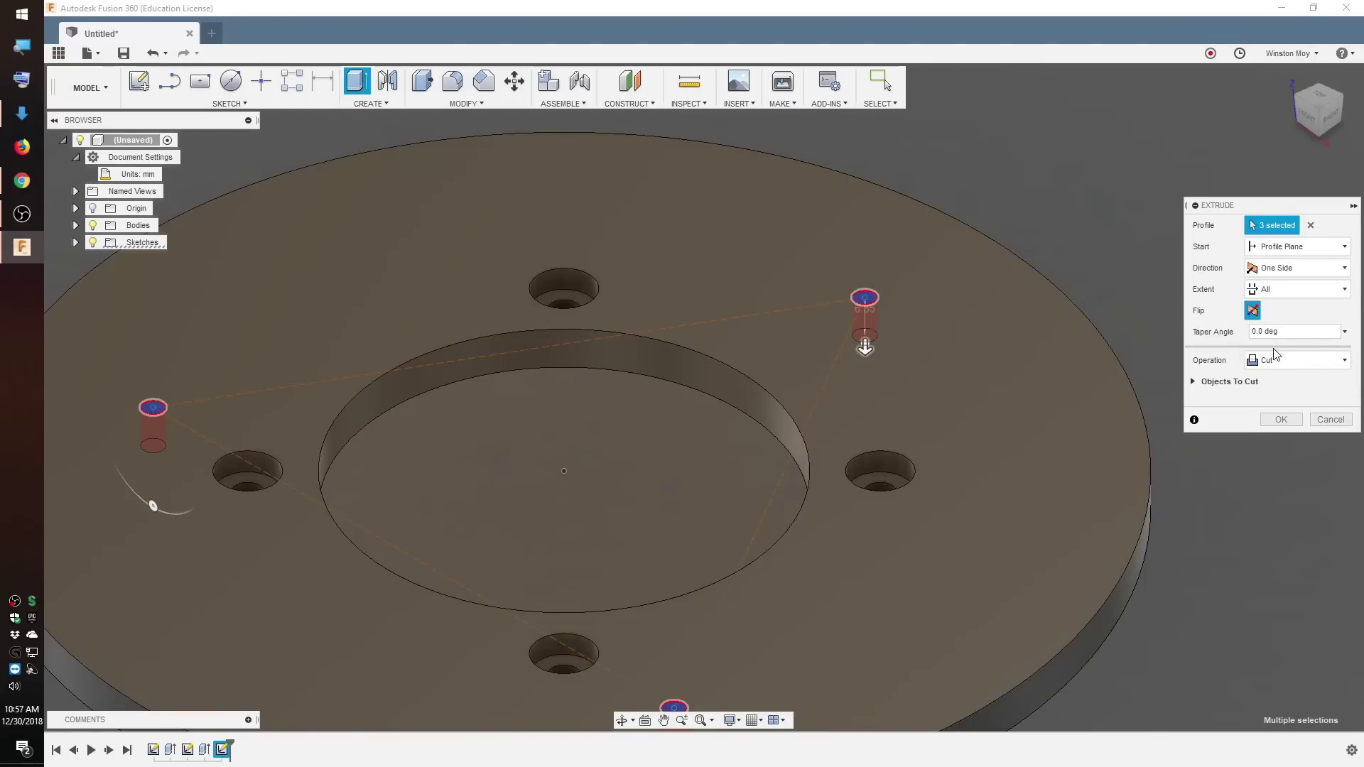
pyautogui.click(1282, 419)
pyautogui.click(1289, 76)
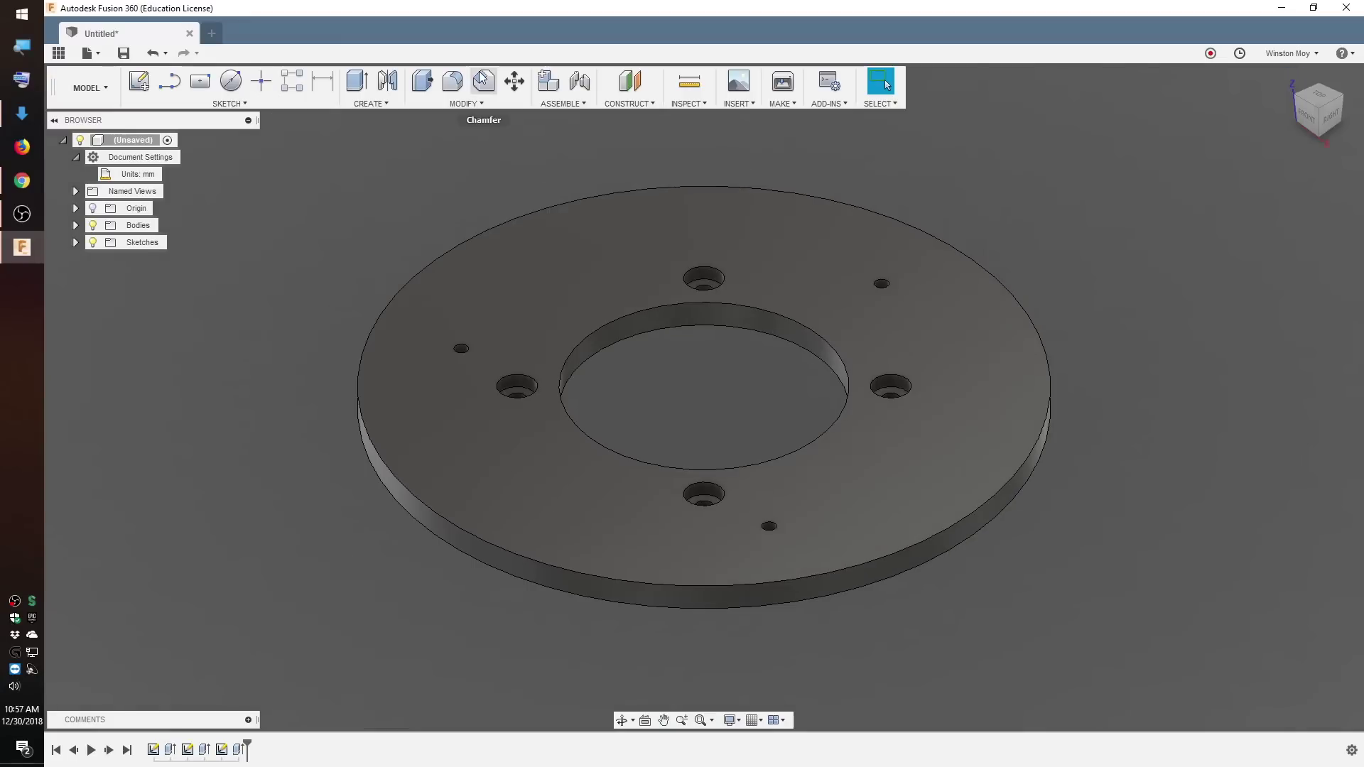
# Chamfer the rim, bore, counterbore and small-hole edges by 0.1 in
pyautogui.click(482, 80)
pyautogui.click(888, 216)
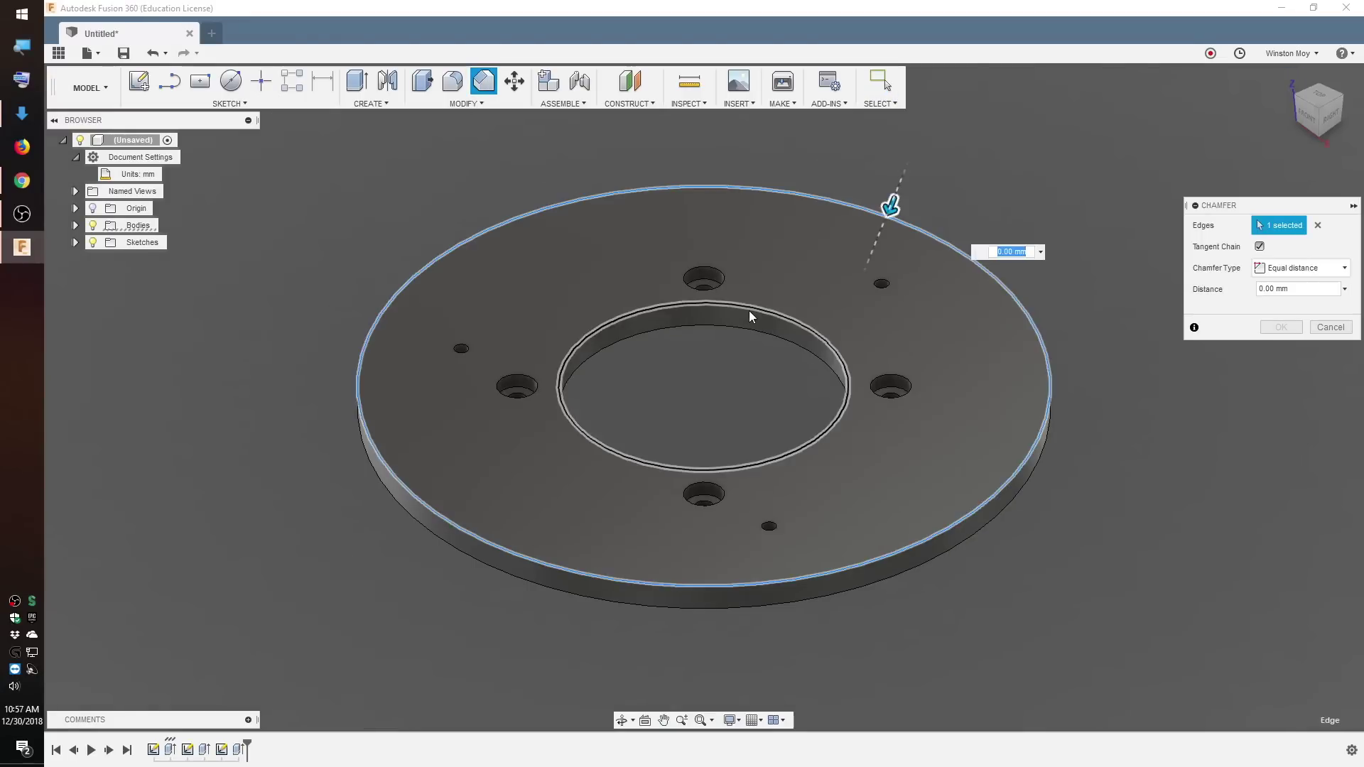
pyautogui.scroll(4, 749, 310)
pyautogui.click(787, 306)
pyautogui.click(717, 238)
pyautogui.click(366, 442)
pyautogui.click(664, 643)
pyautogui.click(1030, 444)
pyautogui.click(1036, 274)
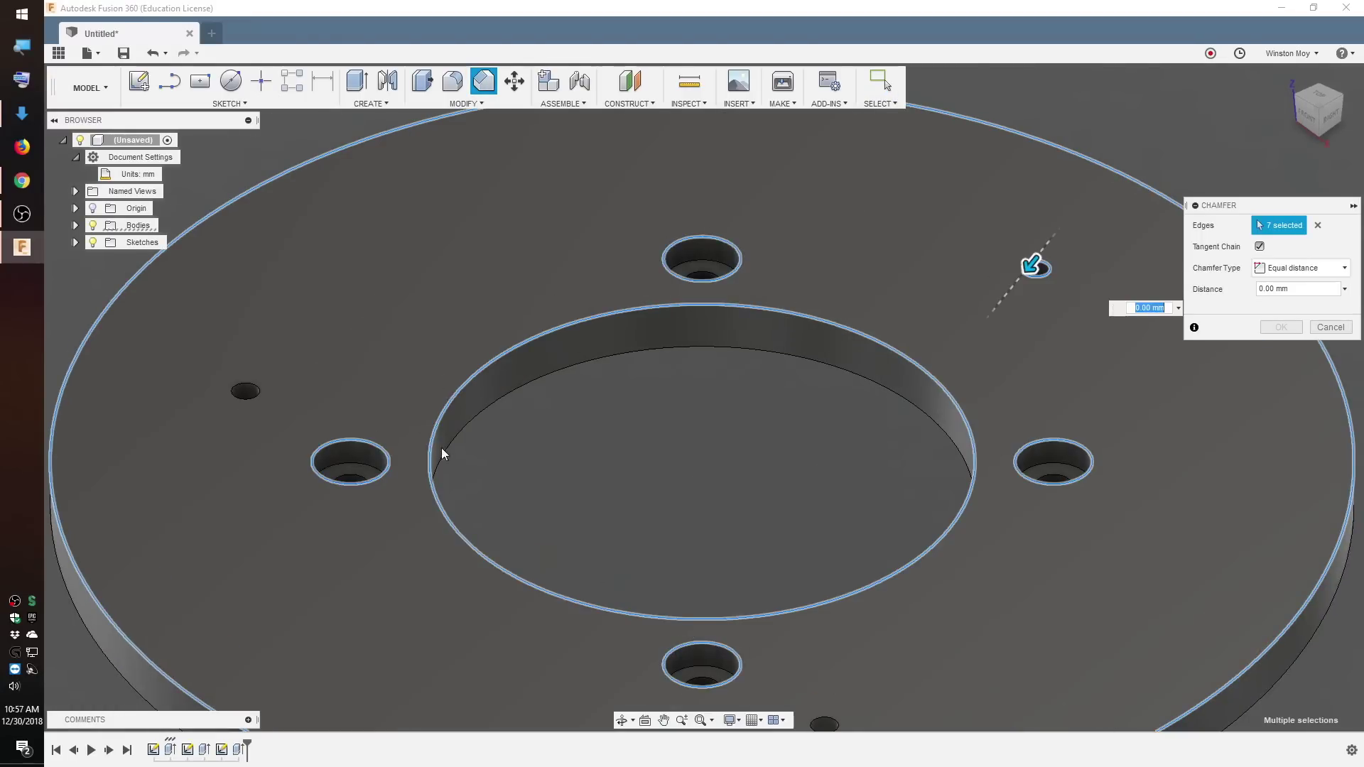
pyautogui.click(824, 722)
pyautogui.write('.1')
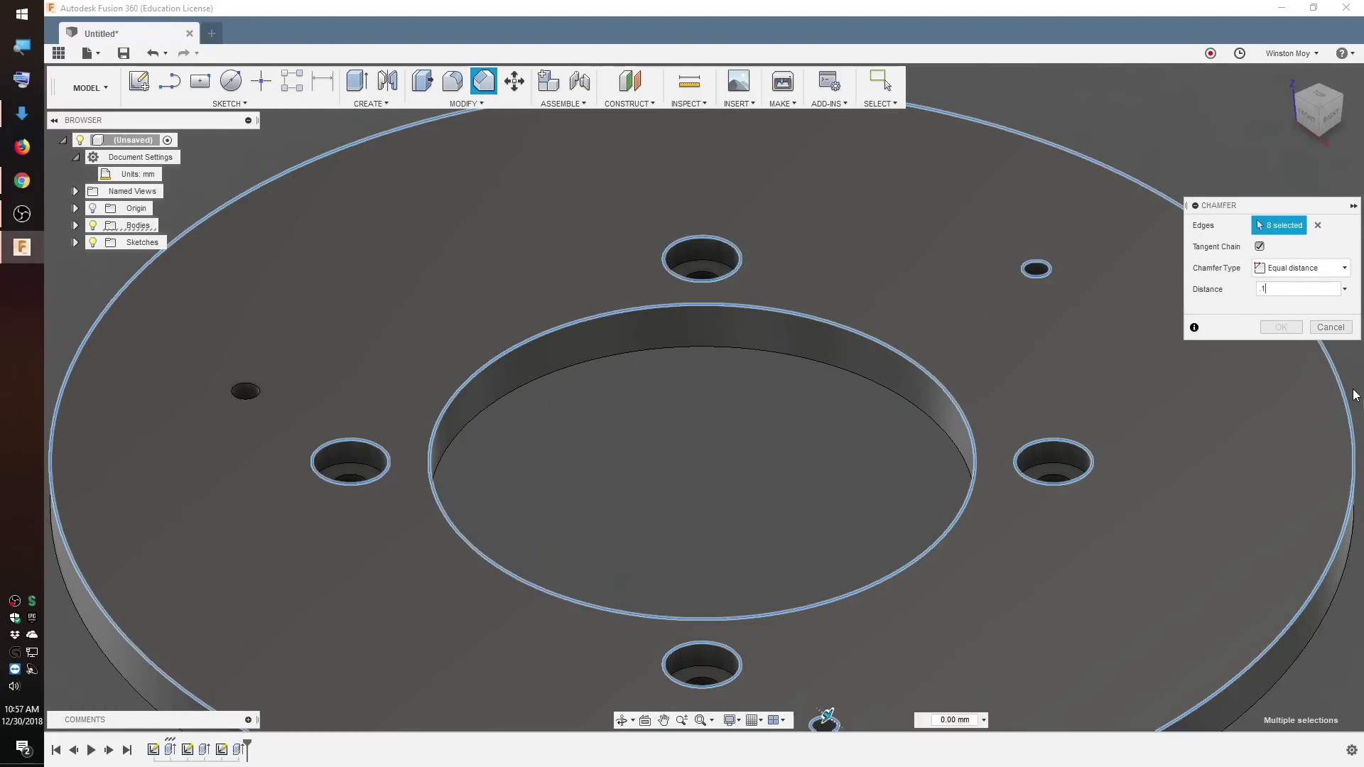
pyautogui.write('in')
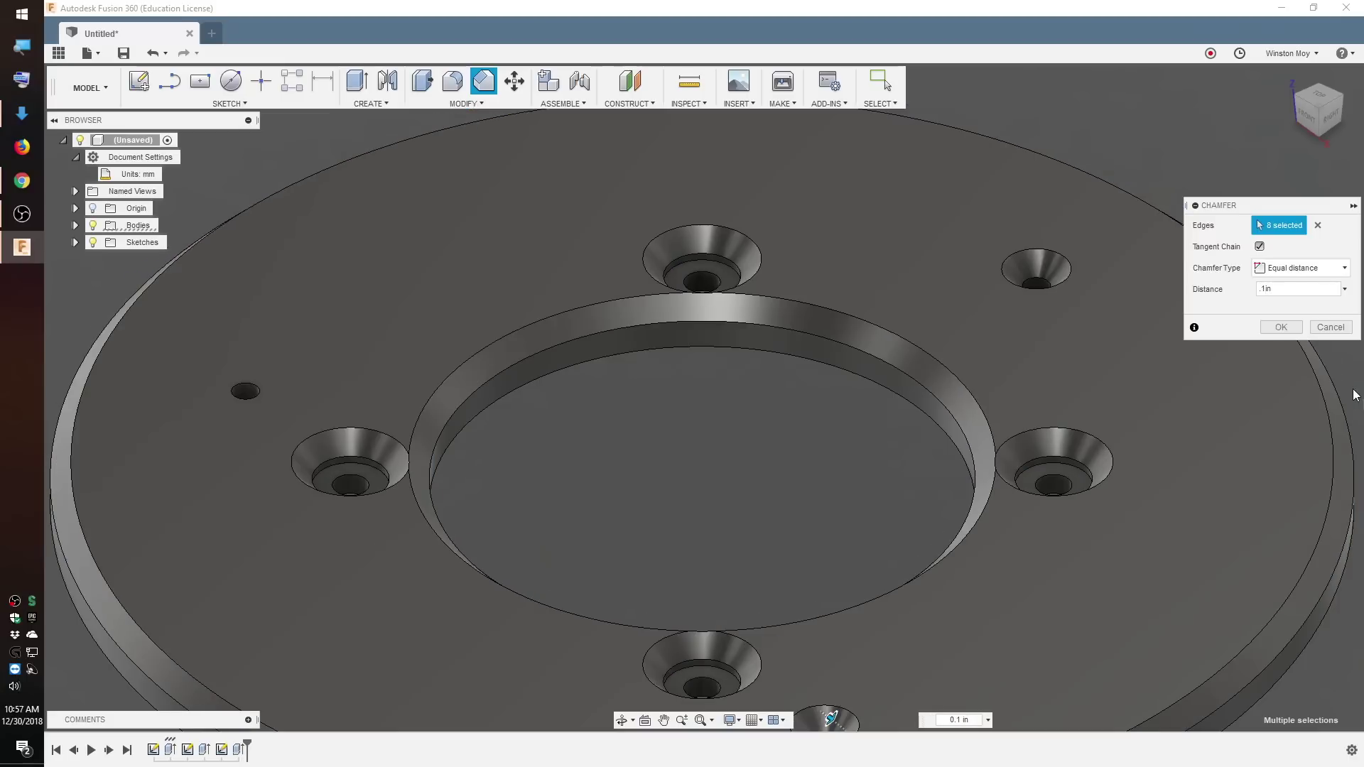
pyautogui.write('0')
pyautogui.click(1285, 327)
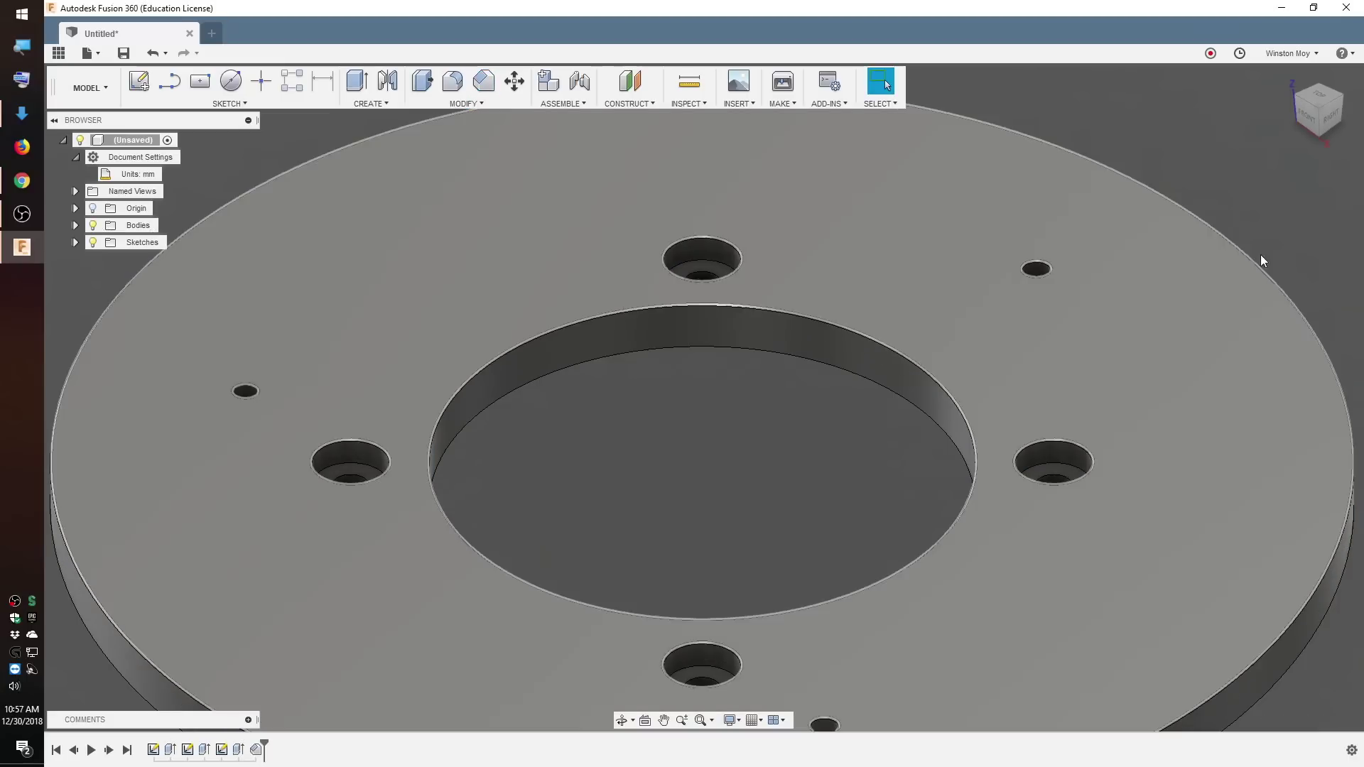
pyautogui.click(1286, 77)
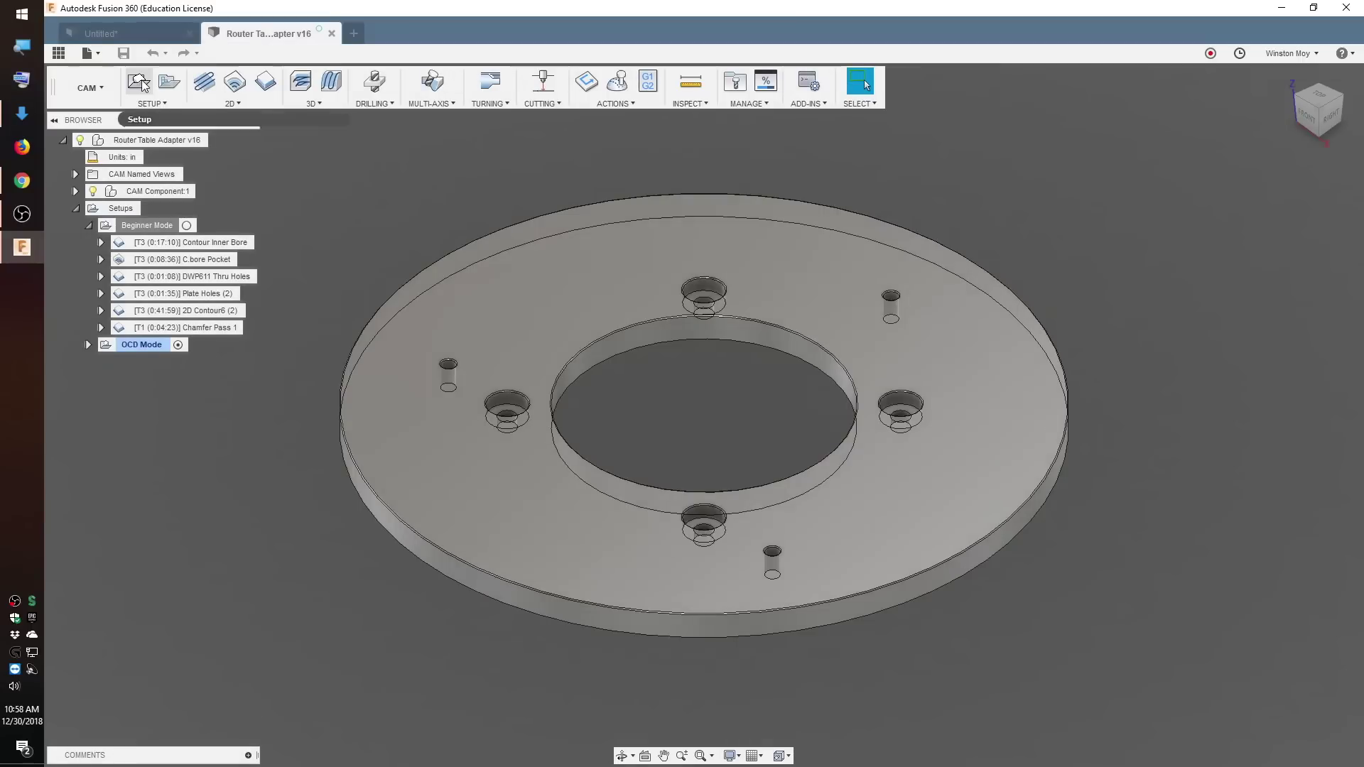
# Create a new milling setup with its origin at a stock-box corner point
pyautogui.click(139, 83)
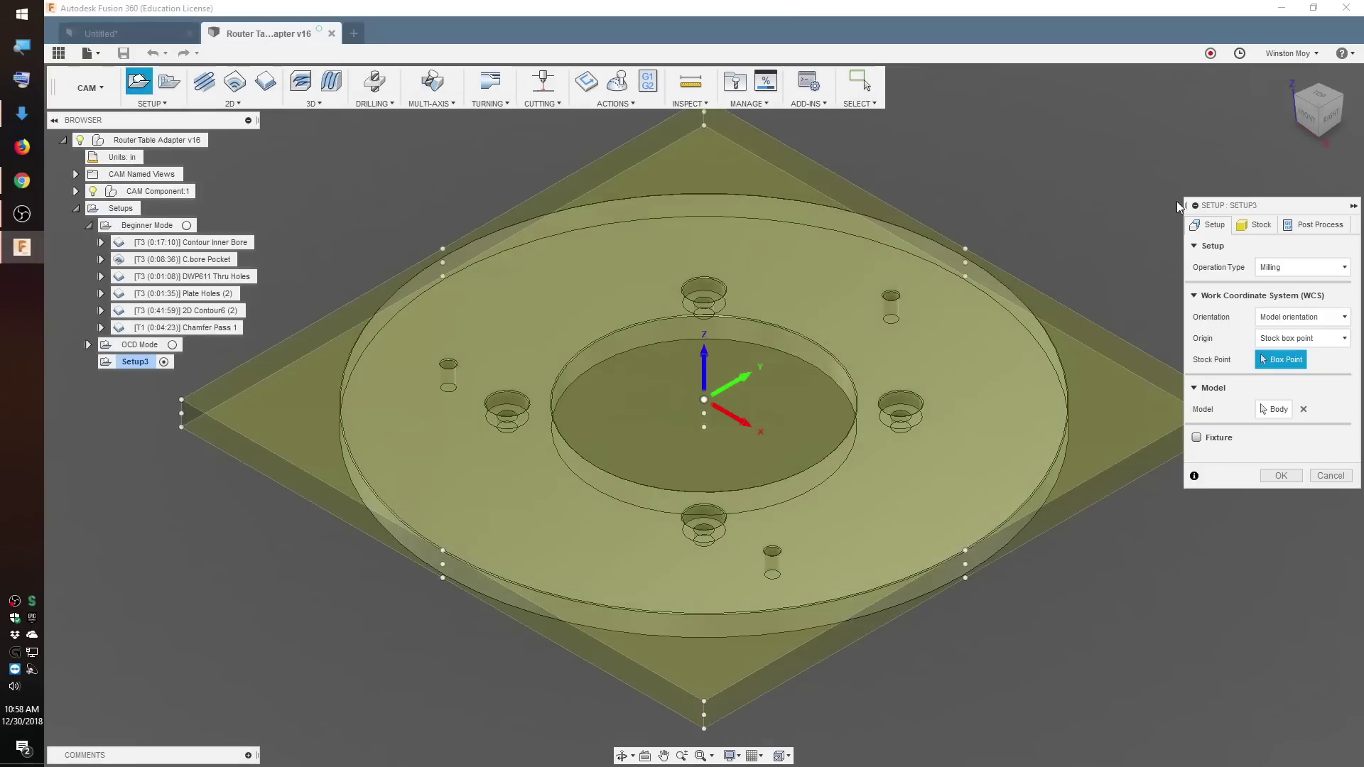
pyautogui.click(1307, 115)
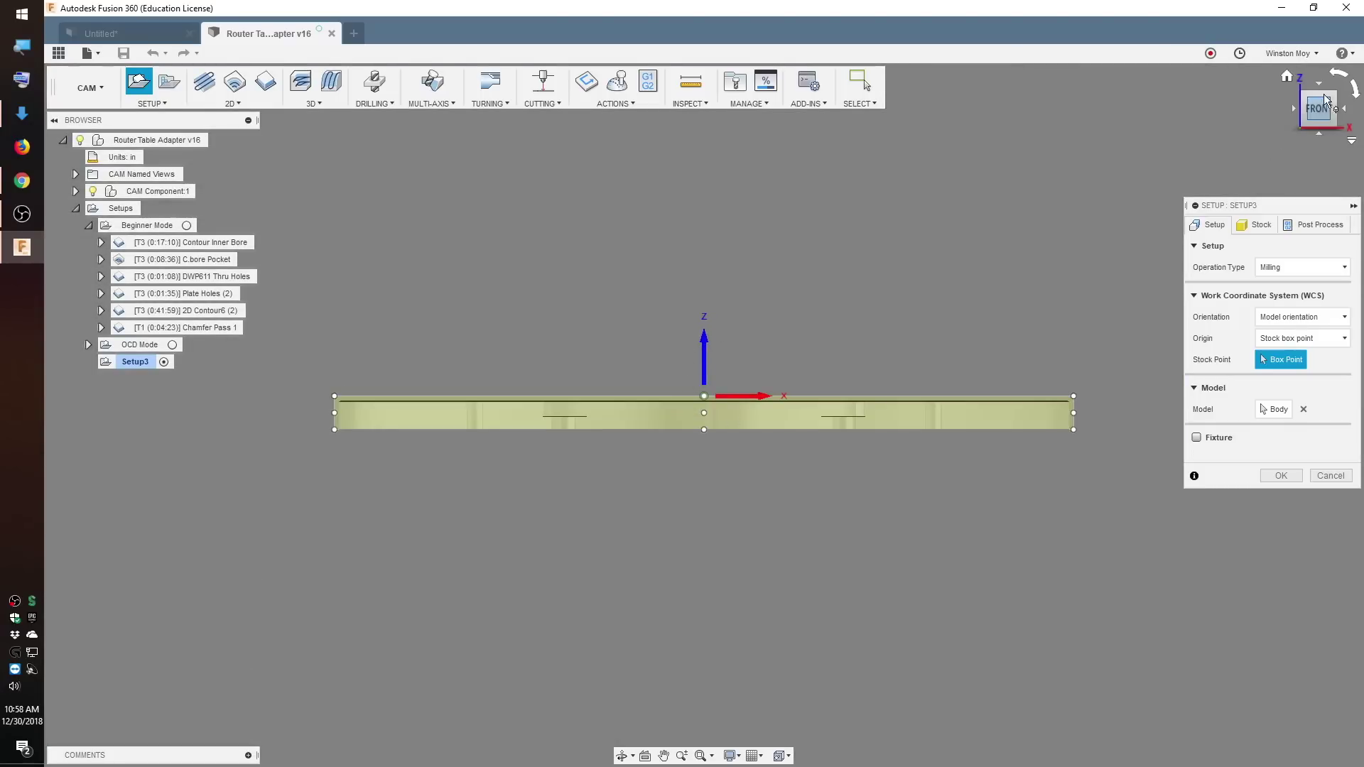
pyautogui.click(1285, 78)
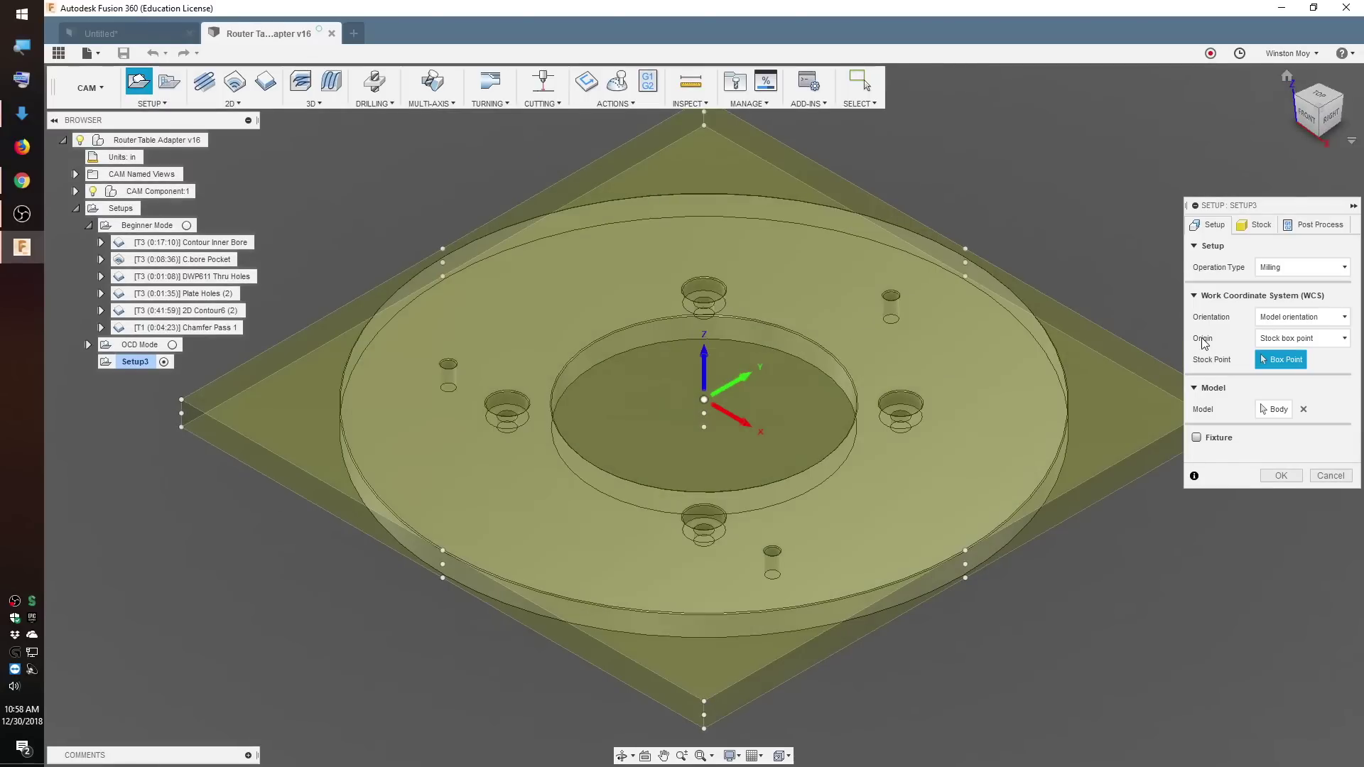
pyautogui.click(1297, 338)
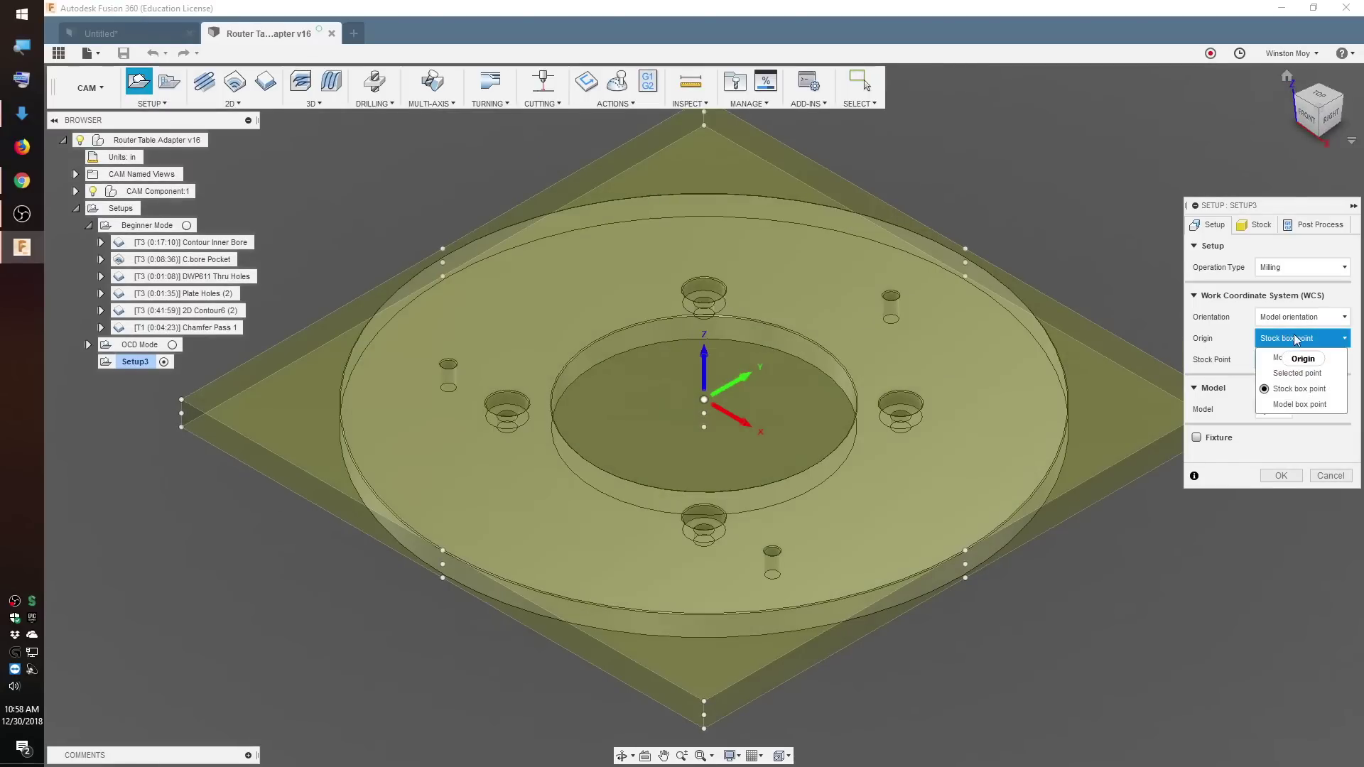
pyautogui.click(1288, 390)
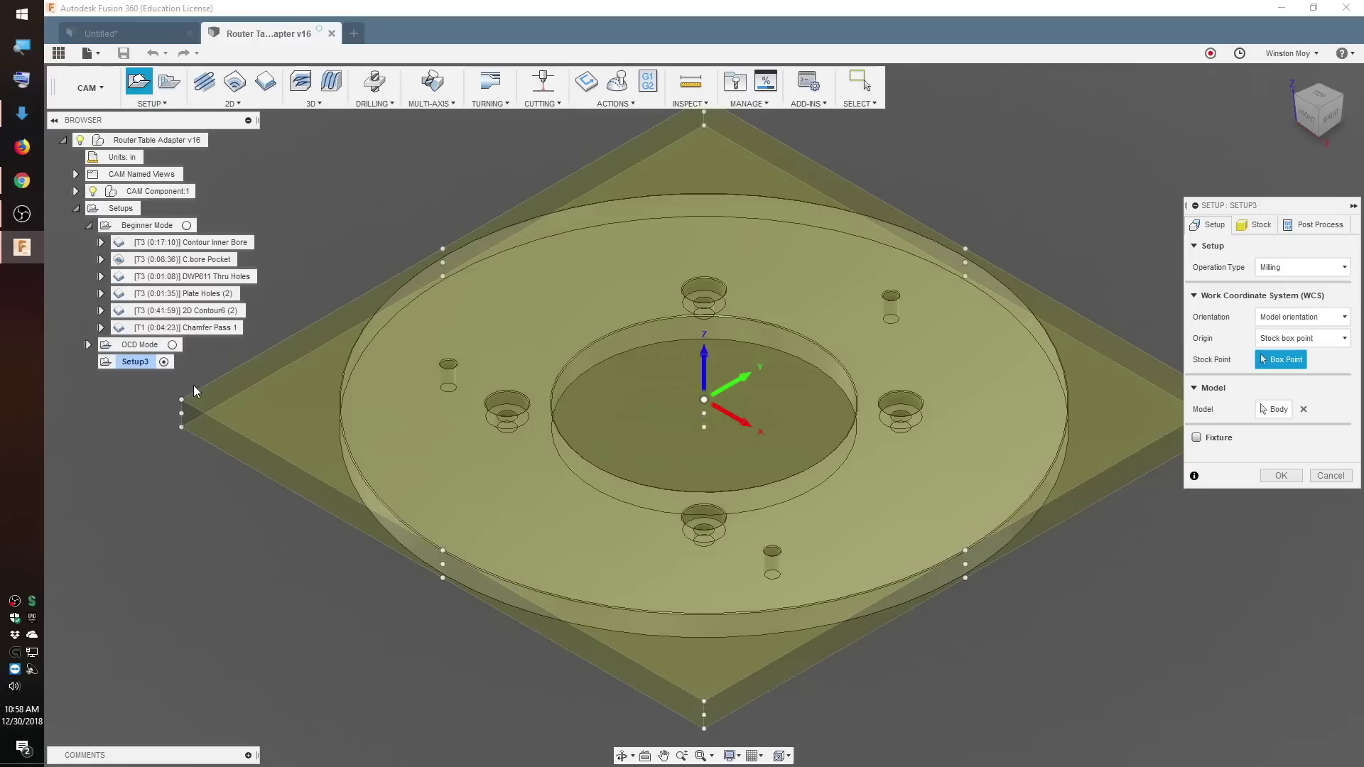
pyautogui.click(181, 400)
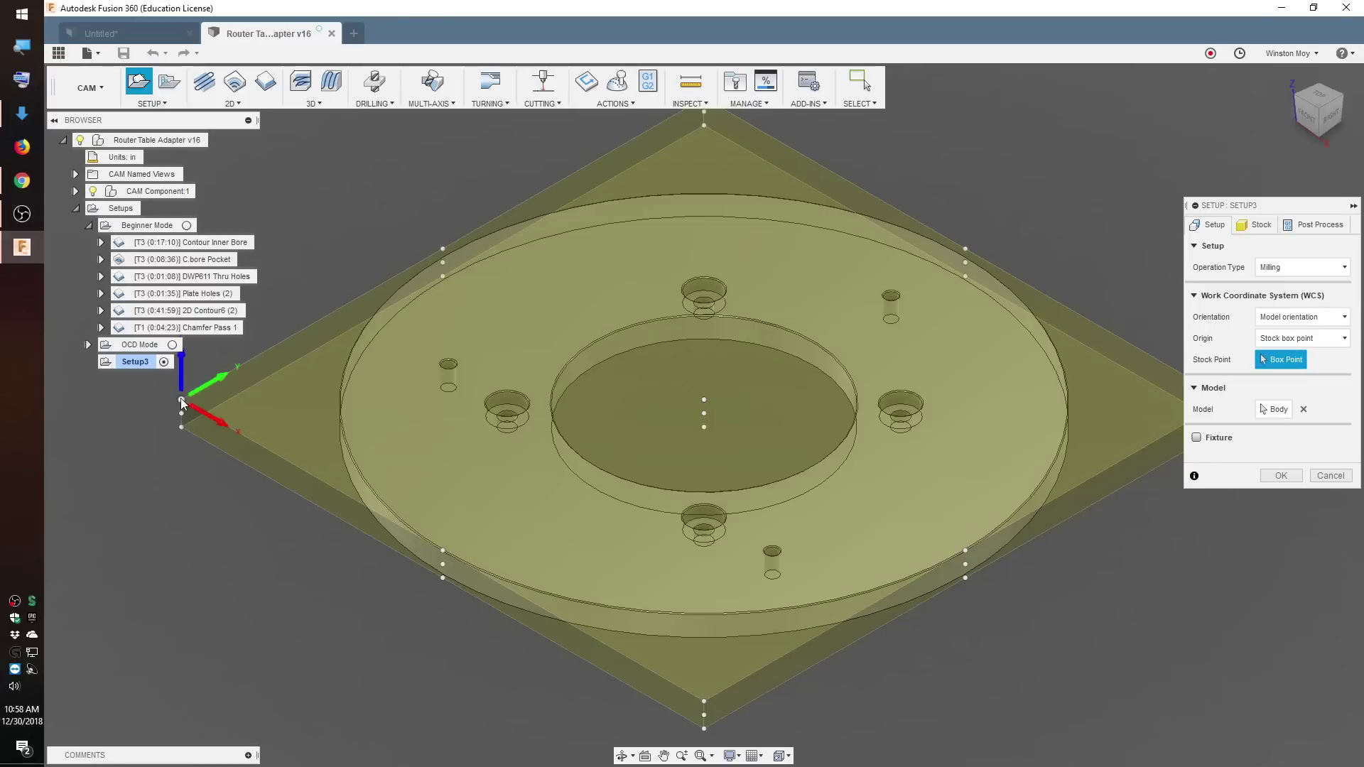
pyautogui.click(1258, 226)
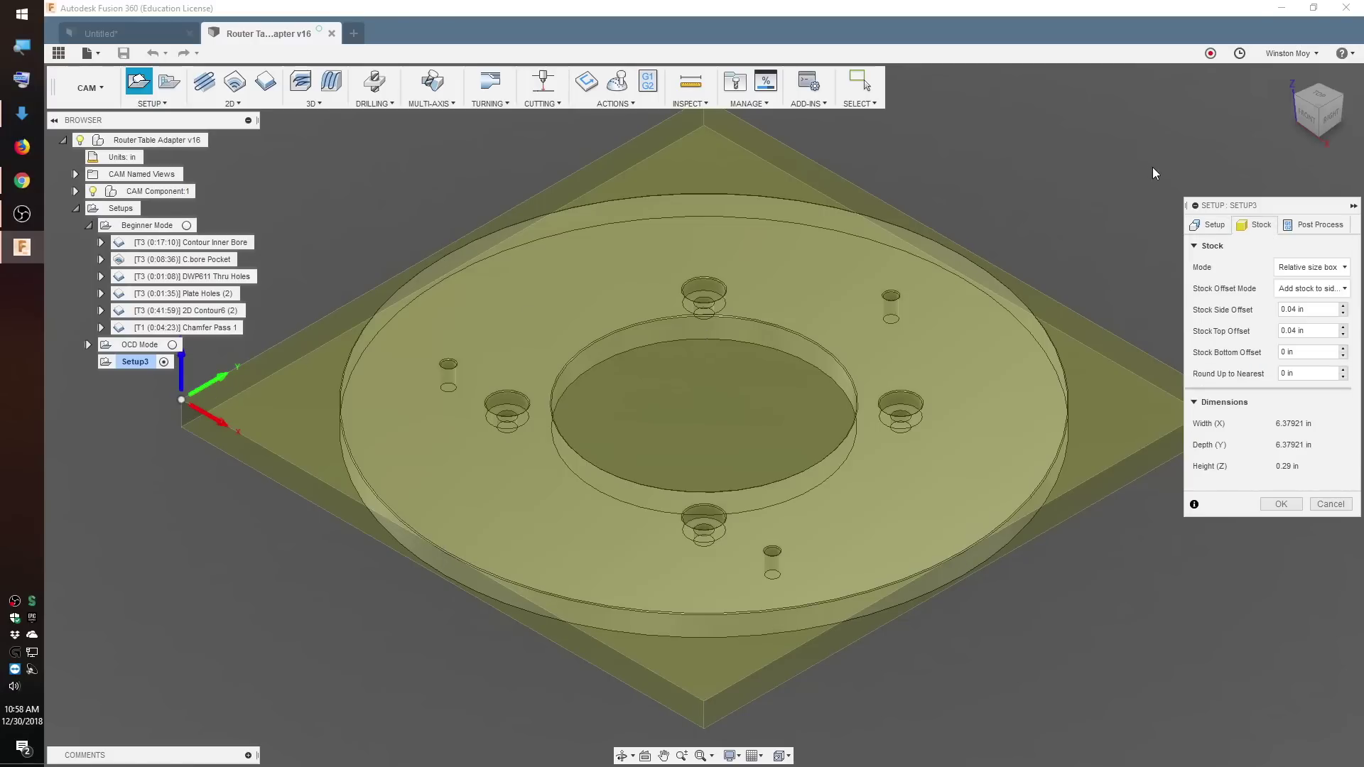
# Set stock offset to No additional stock, inspect the stock, then cancel Setup3
pyautogui.click(1304, 290)
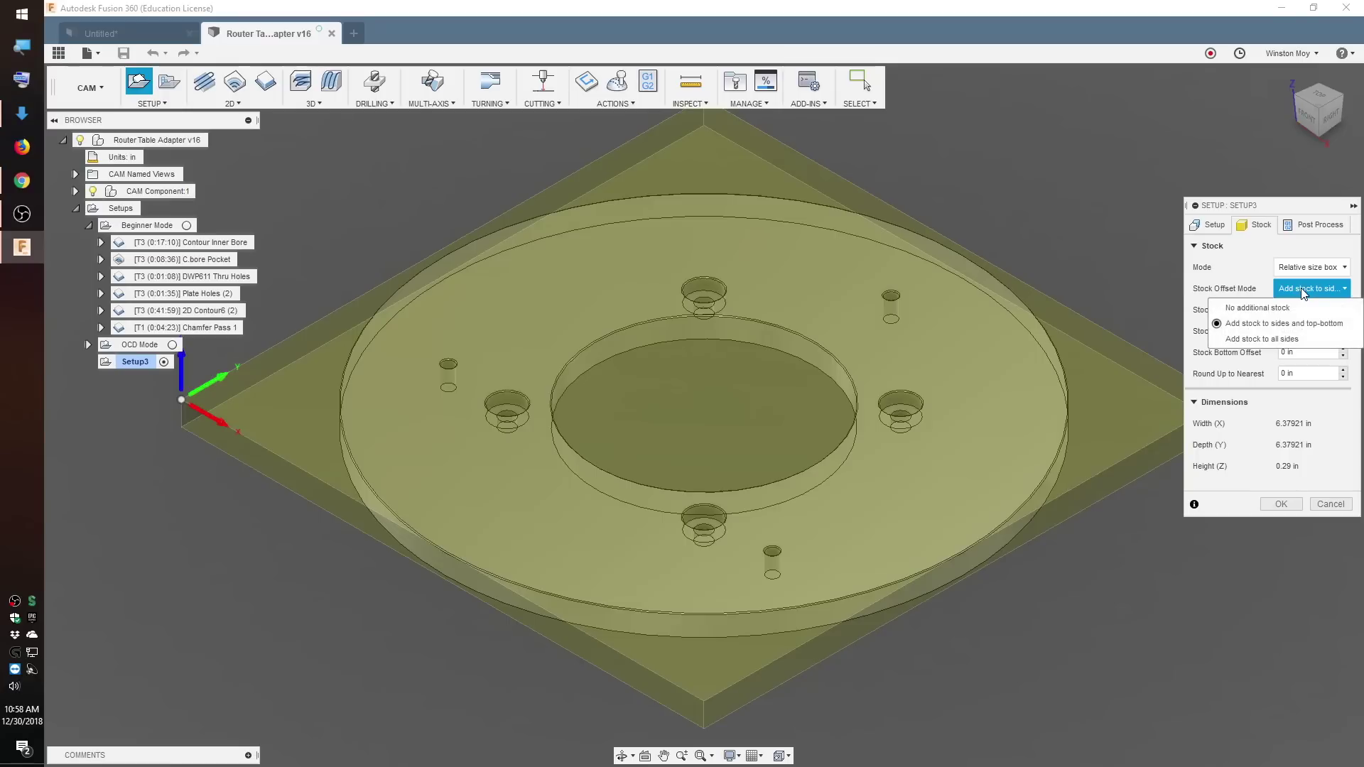
pyautogui.click(1257, 307)
pyautogui.moveTo(703, 410)
pyautogui.keyDown('shift'); pyautogui.mouseDown(button='middle')
pyautogui.moveTo(710, 361)
pyautogui.moveTo(712, 411)
pyautogui.mouseUp(button='middle'); pyautogui.keyUp('shift')
pyautogui.scroll(2, 713, 410)
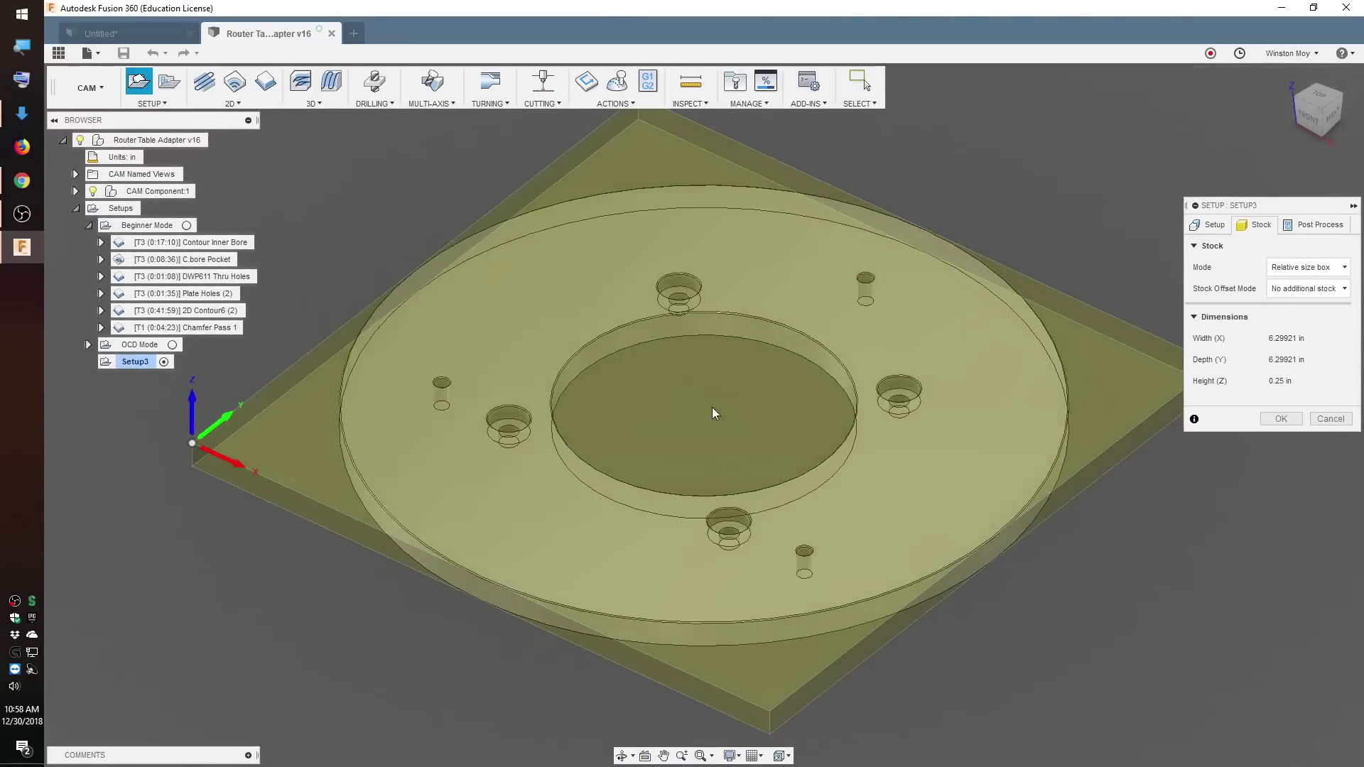
pyautogui.click(1286, 77)
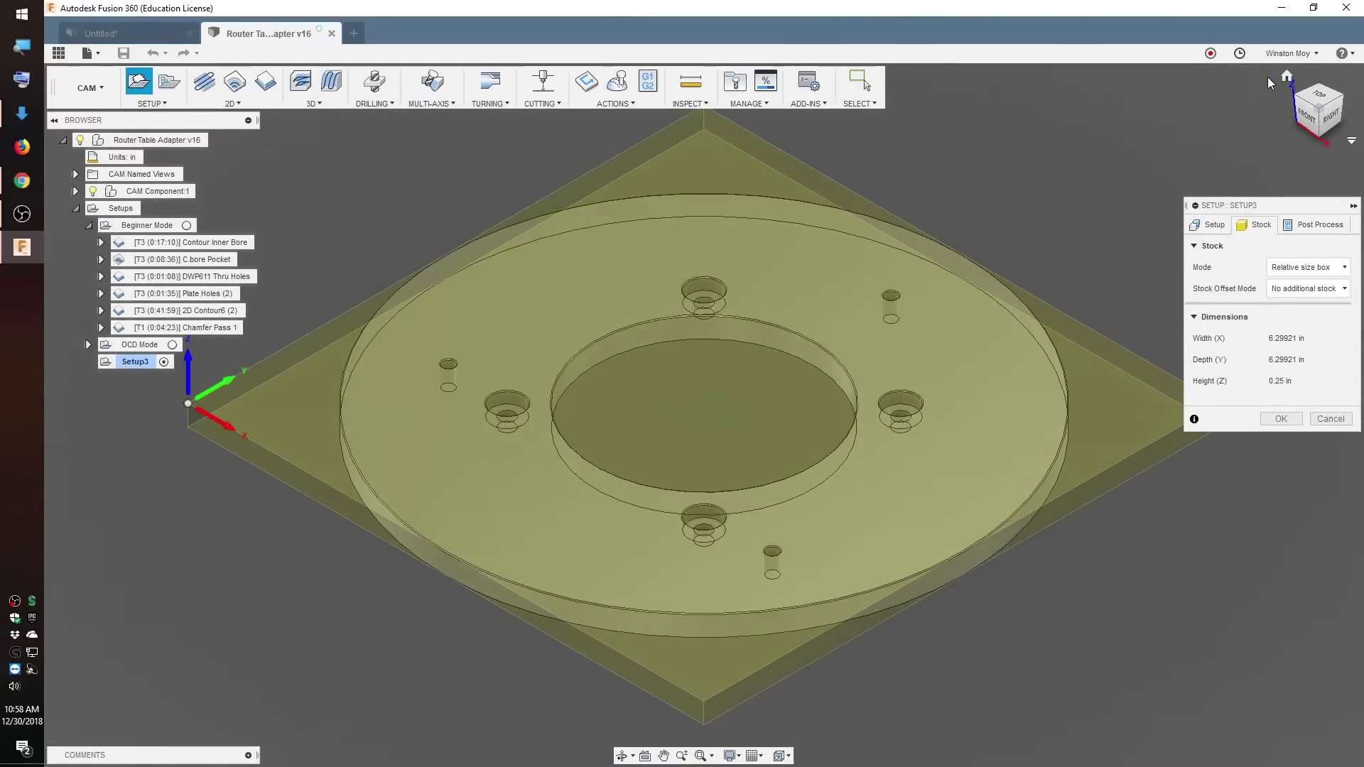
pyautogui.click(1328, 419)
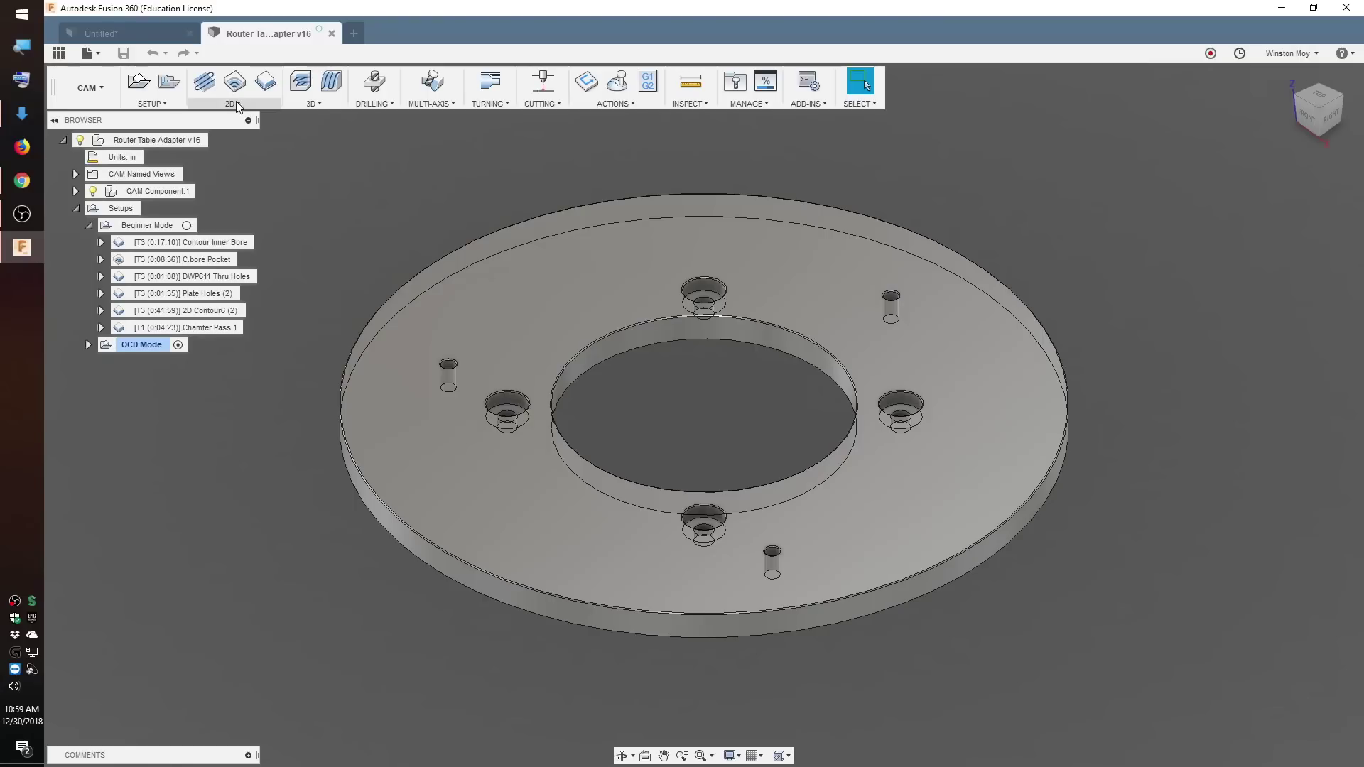
# Create a 2D Contour and pick tool #3, the 2 mm single-flute flat end mill
pyautogui.click(244, 104)
pyautogui.click(224, 171)
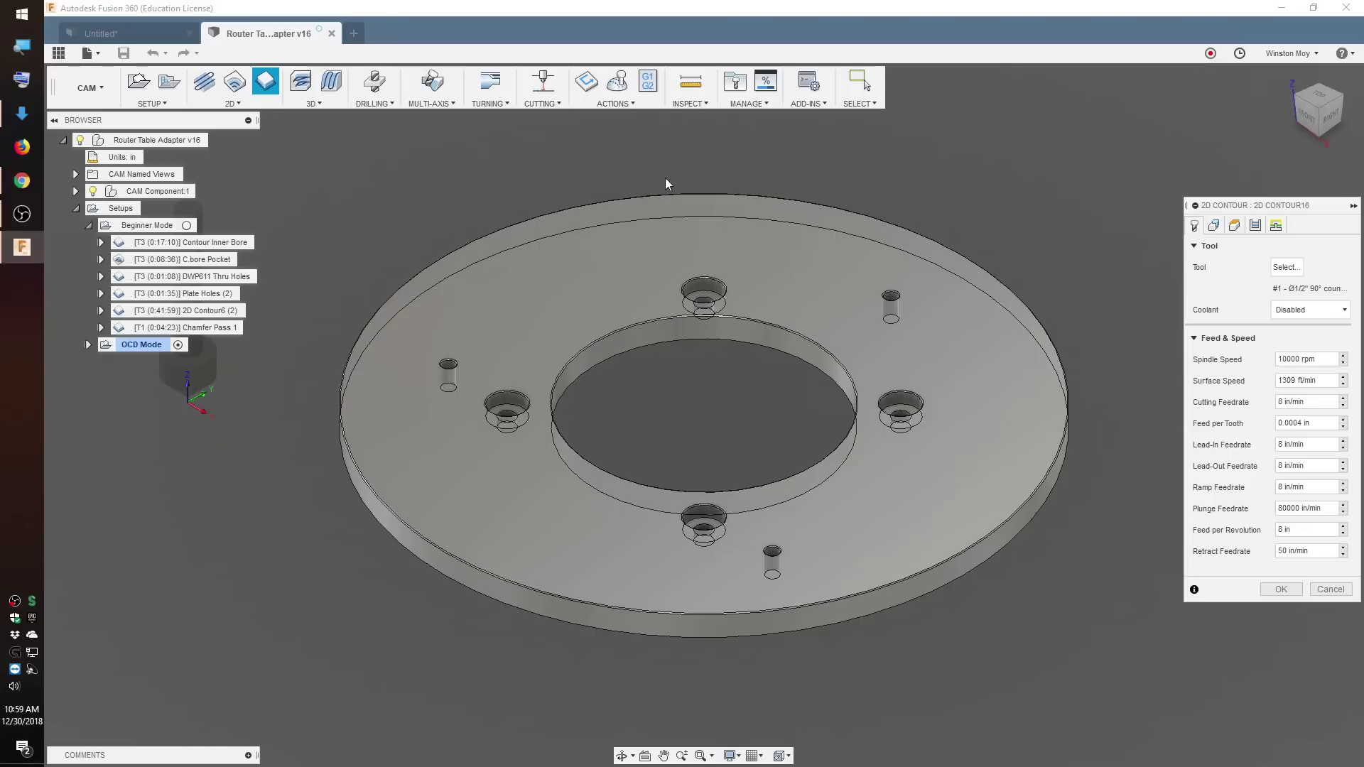
pyautogui.click(1286, 267)
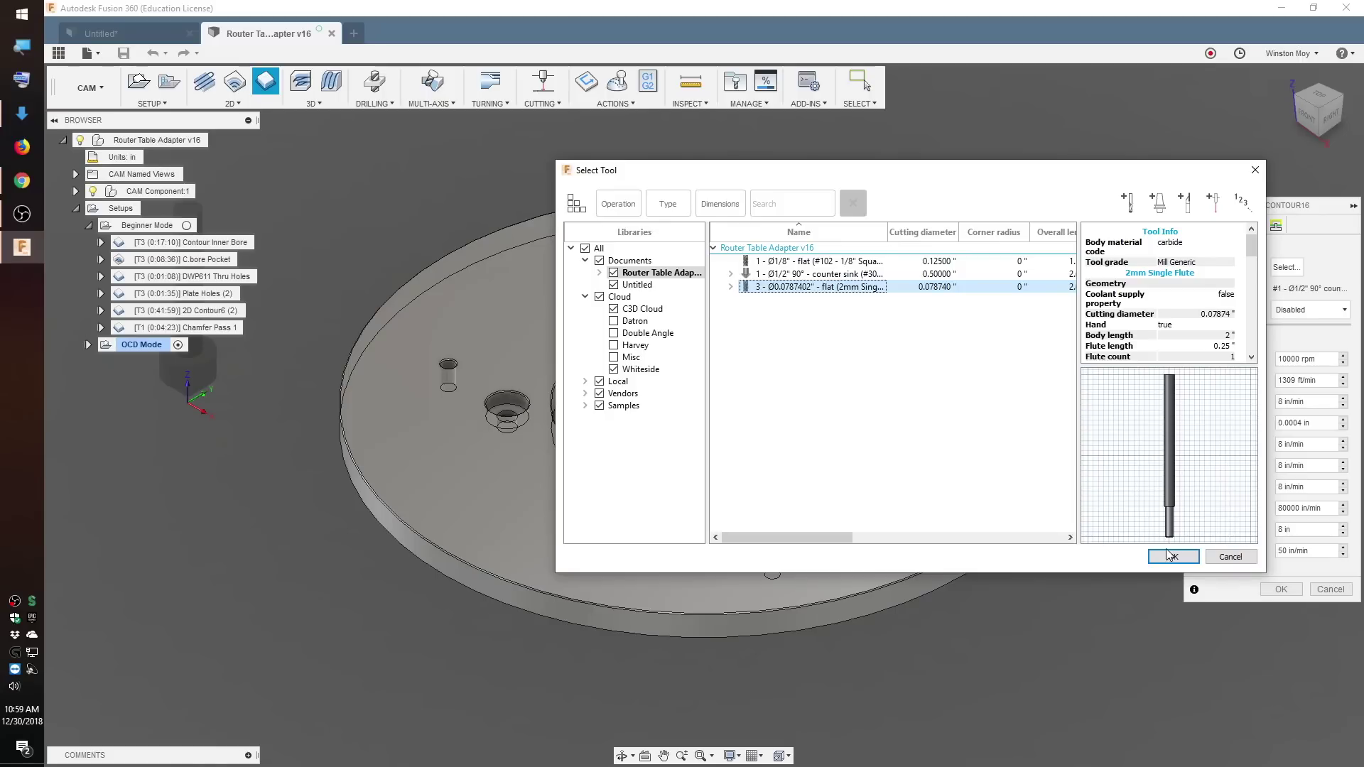
pyautogui.click(1168, 555)
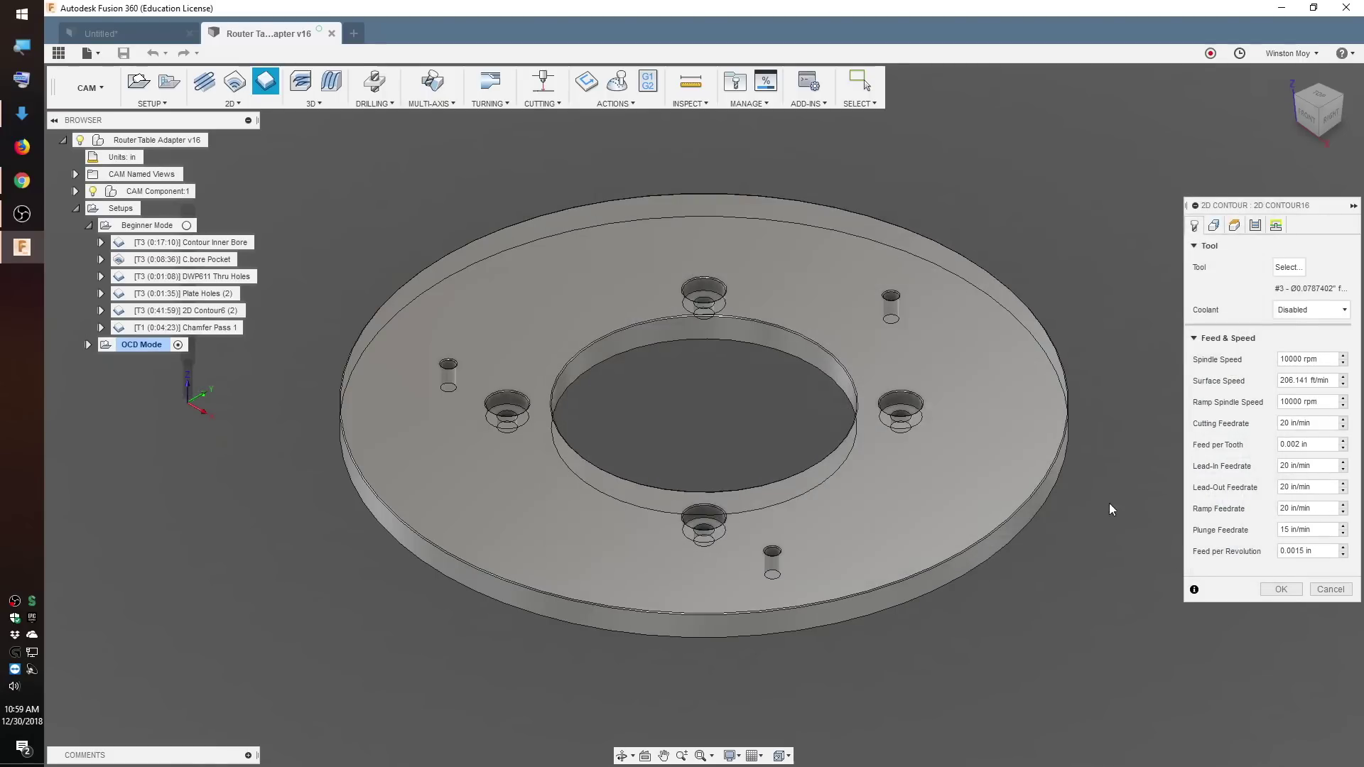
# Set cutting feedrate 12, lead-in 9, lead-out 12, ramp 9 and plunge 8
pyautogui.click(1303, 359)
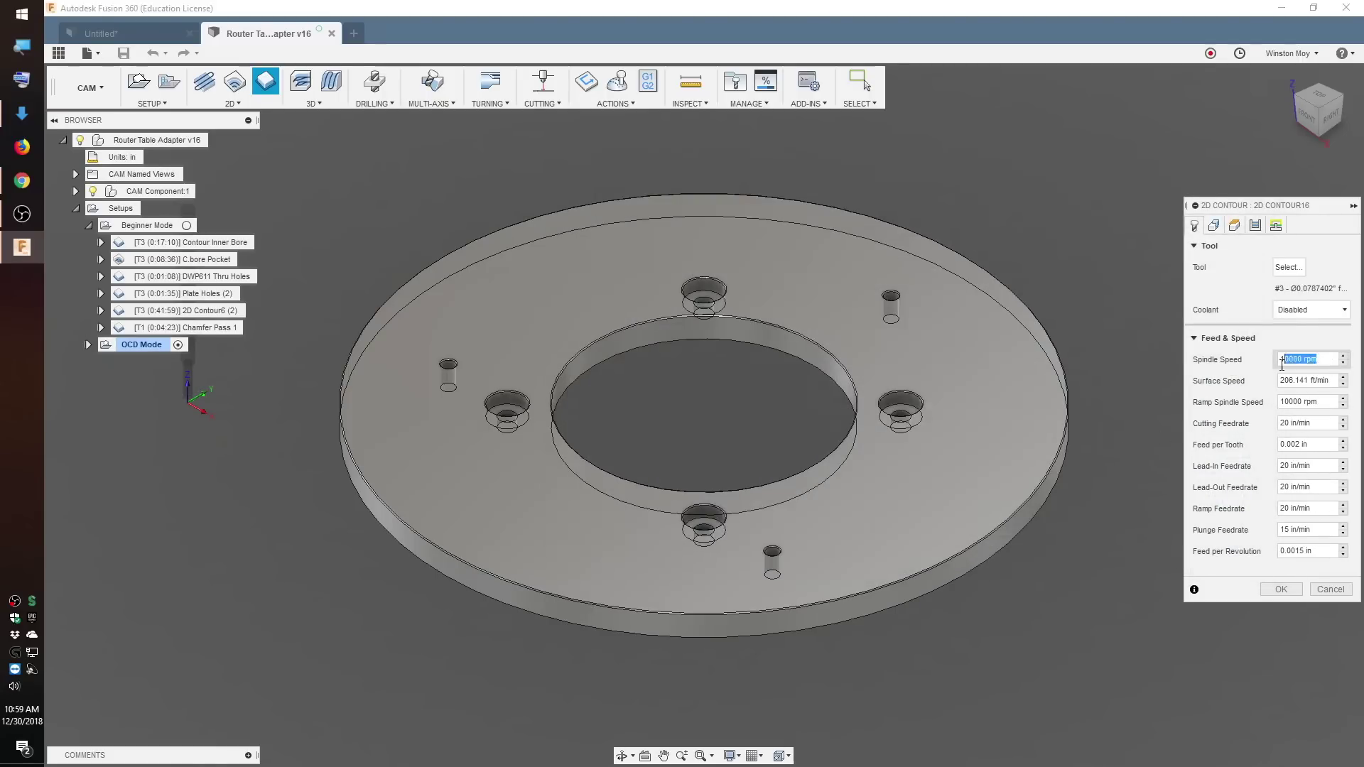
pyautogui.click(1280, 422)
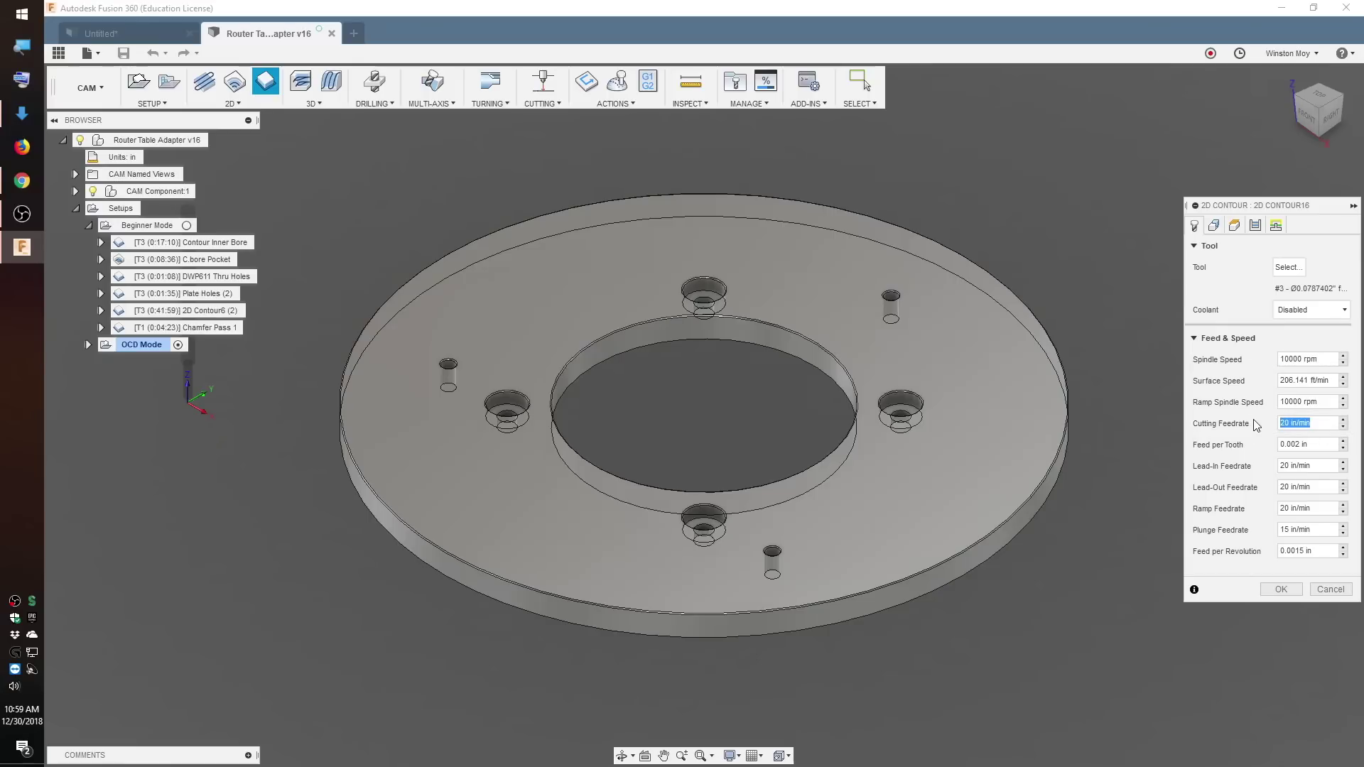
pyautogui.write('12')
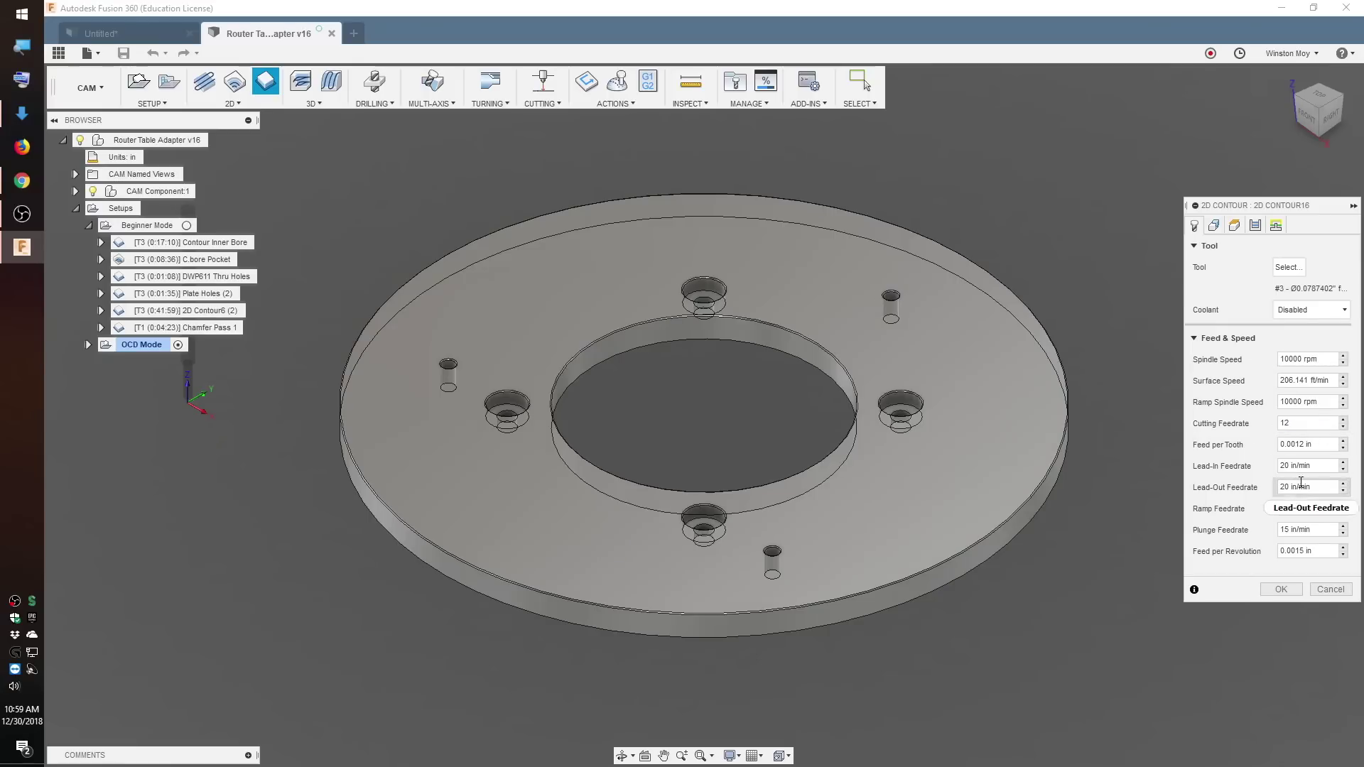
pyautogui.click(1322, 468)
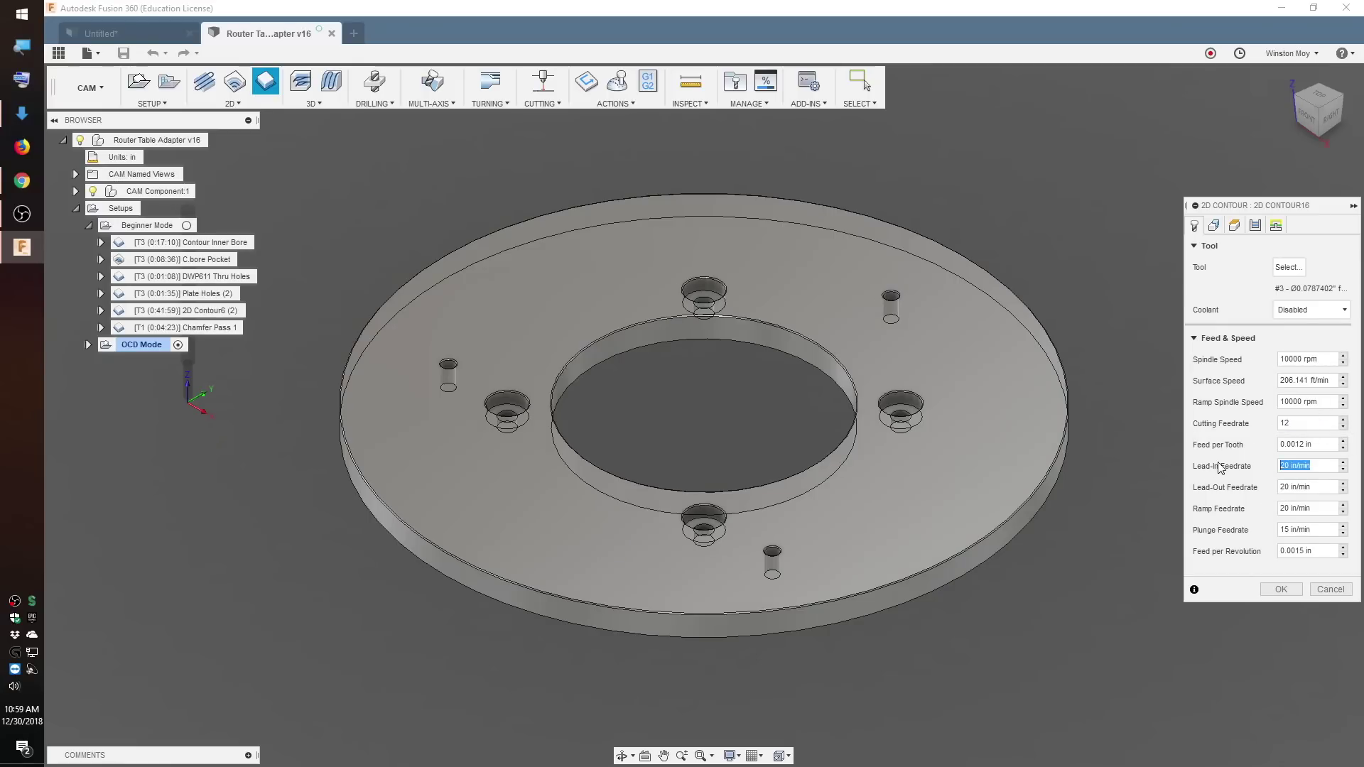
pyautogui.write('9')
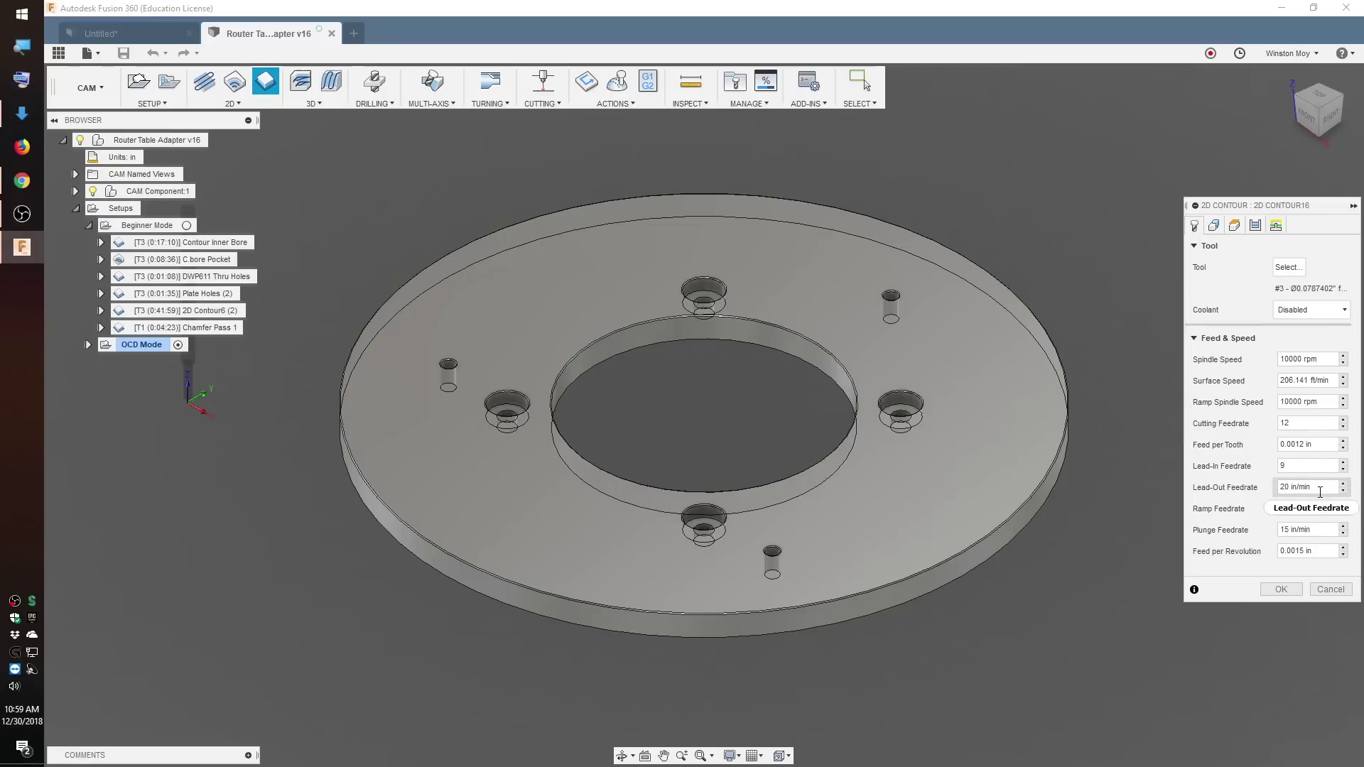
pyautogui.press('Tab')
pyautogui.write('12')
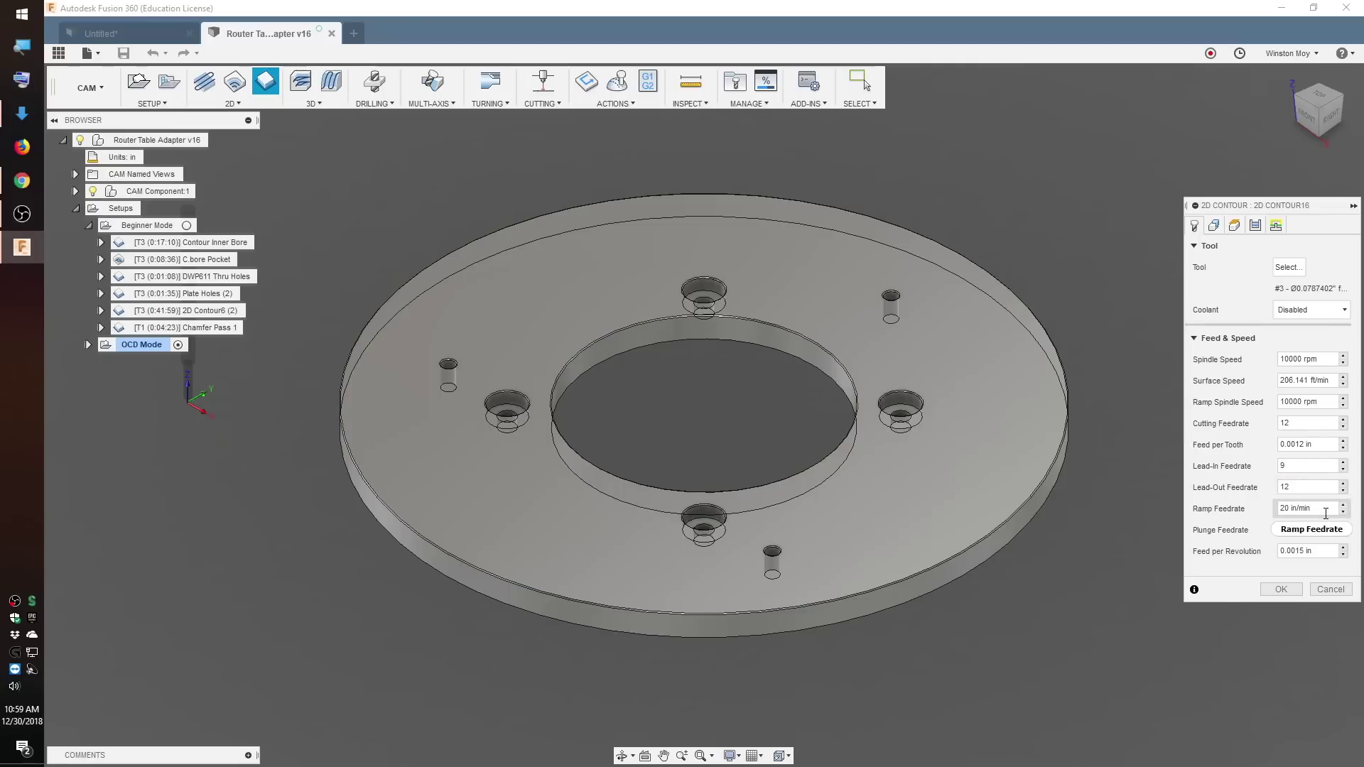
pyautogui.press('Tab')
pyautogui.write('9')
pyautogui.press('Tab')
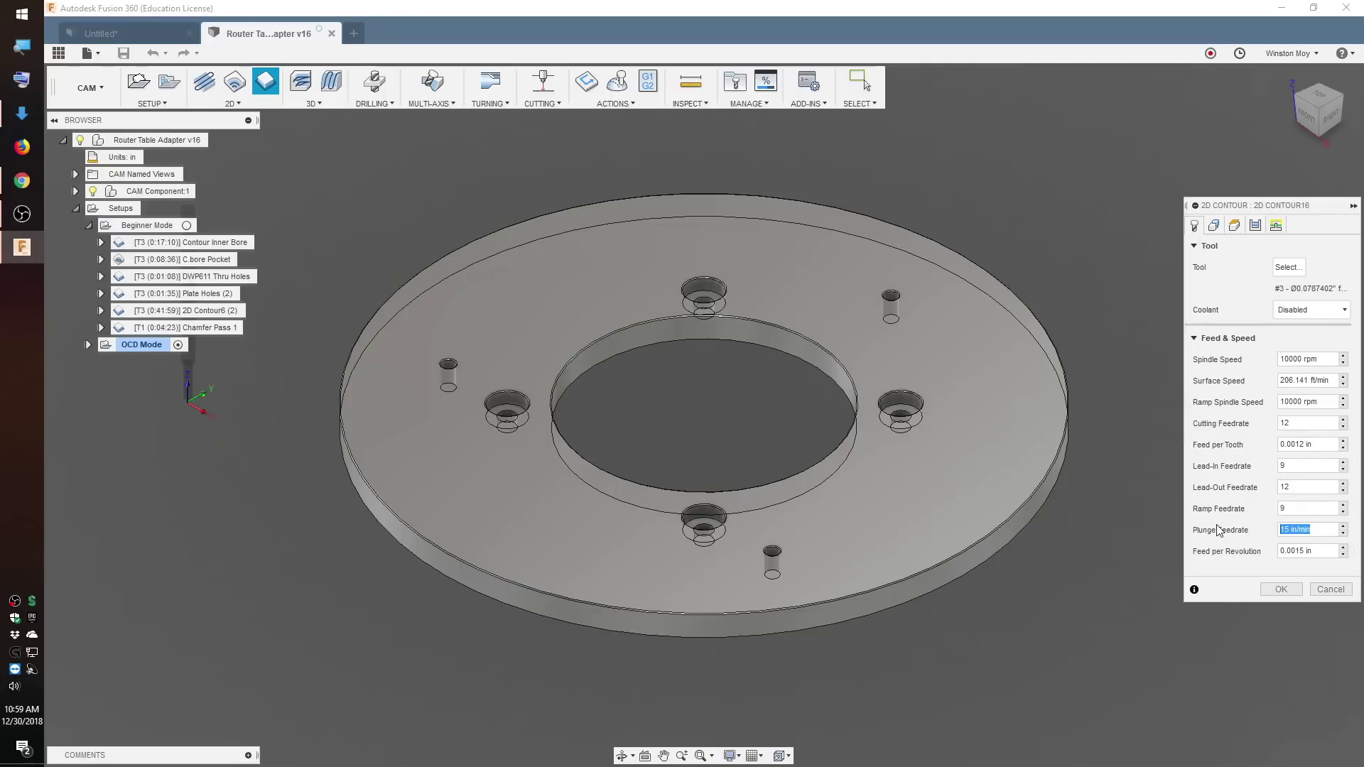
pyautogui.write('8')
# Select the inner bore edge as contour and set clearance and retract offsets to .1
pyautogui.click(1214, 226)
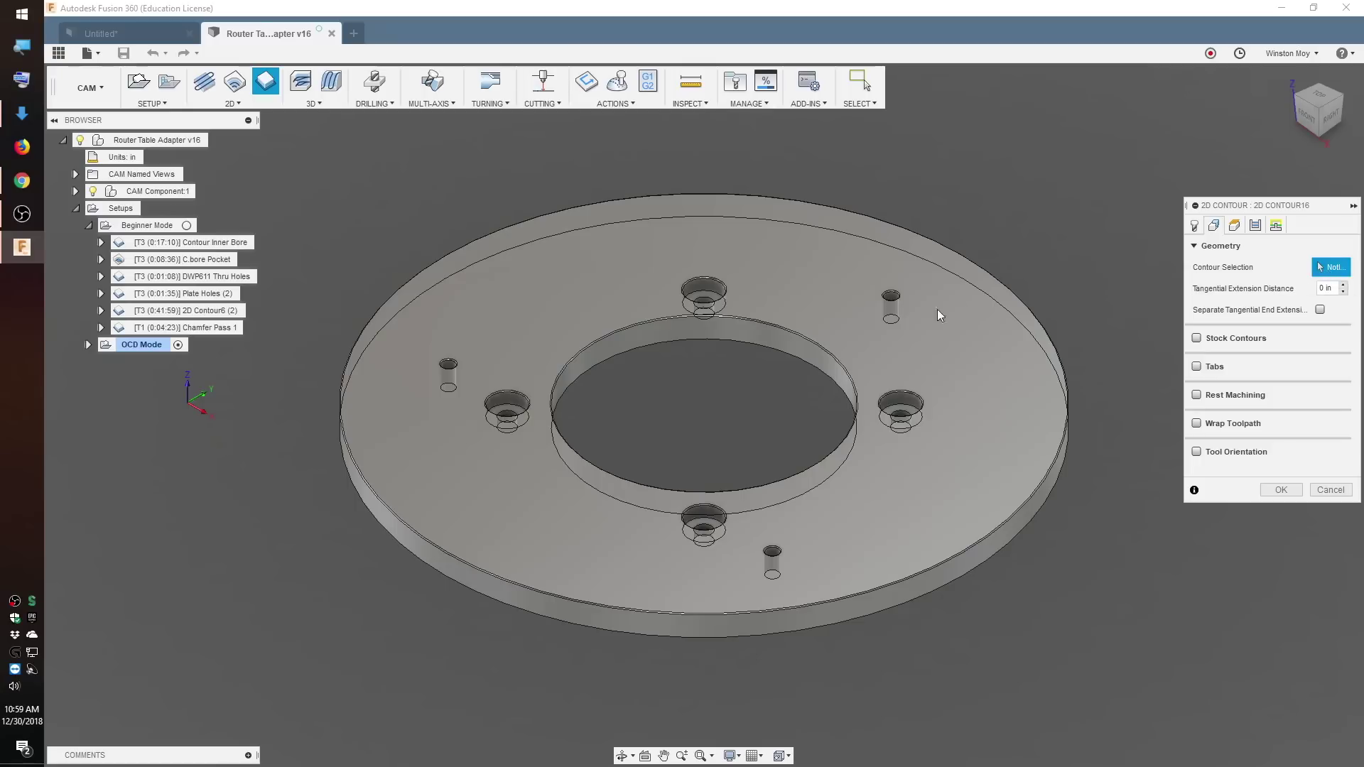
pyautogui.click(752, 344)
pyautogui.click(1239, 225)
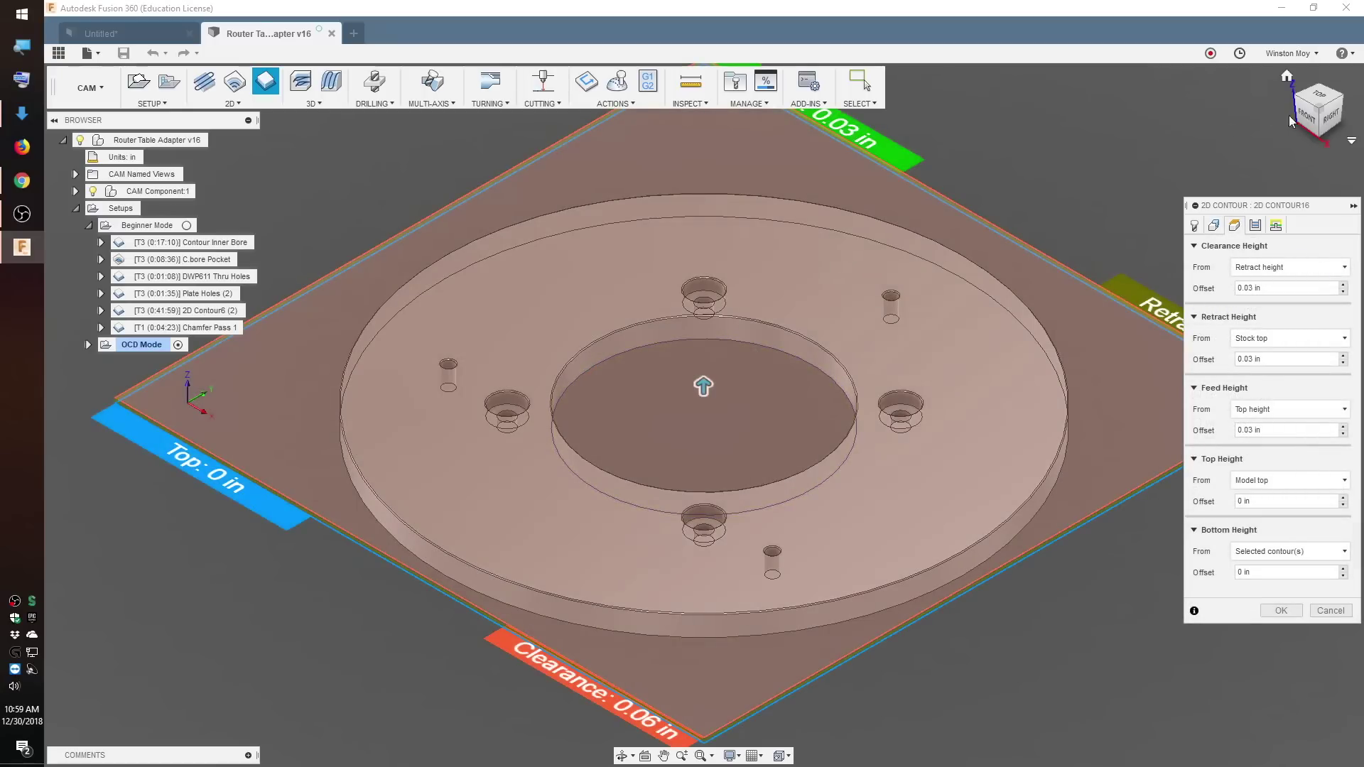
pyautogui.click(1305, 122)
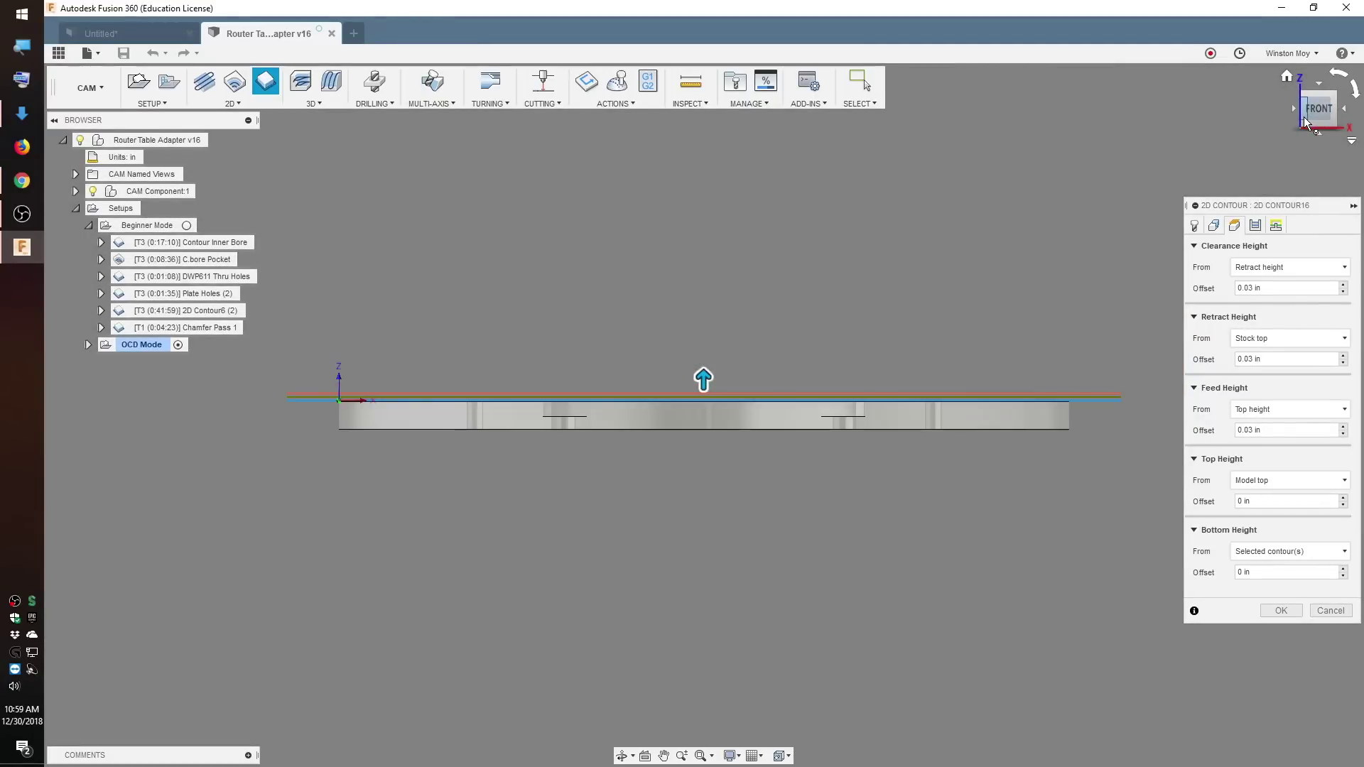
pyautogui.click(1271, 287)
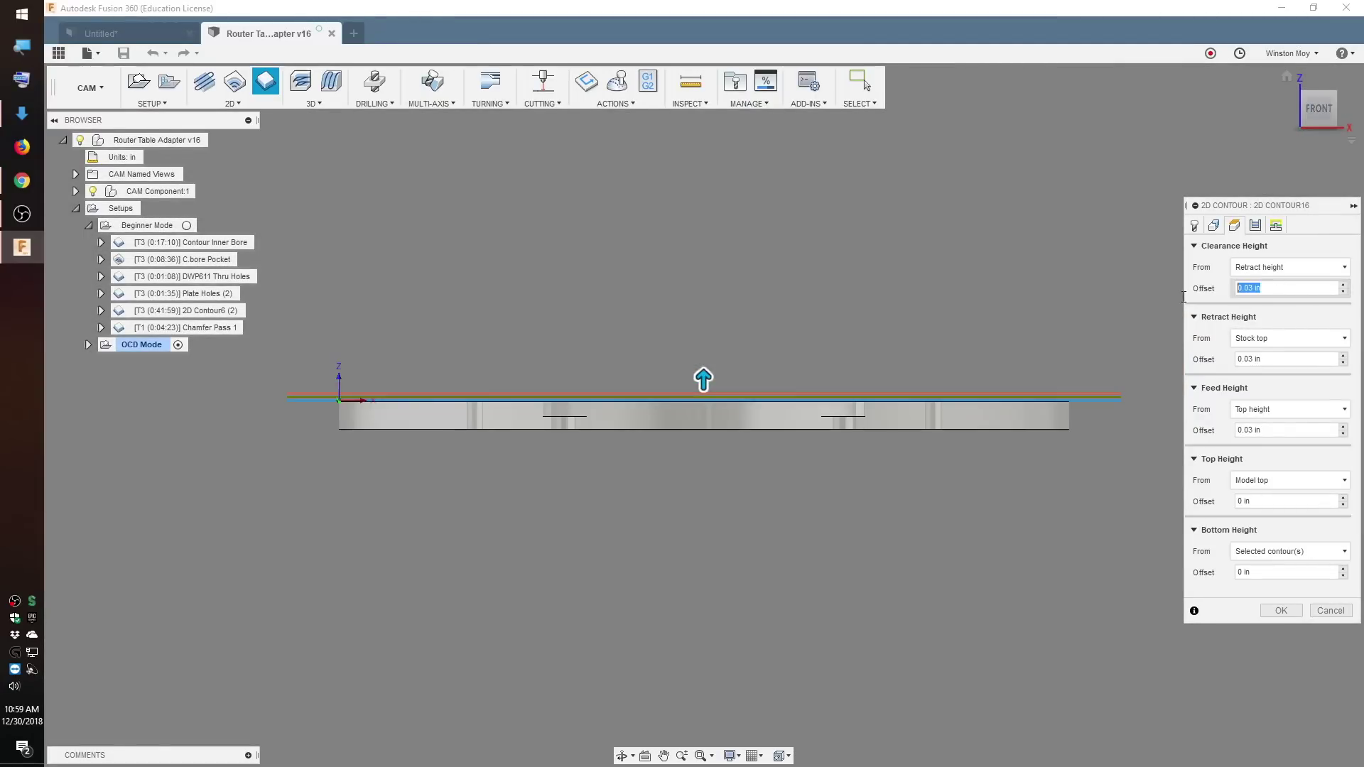
pyautogui.write('.1')
pyautogui.press('Tab')
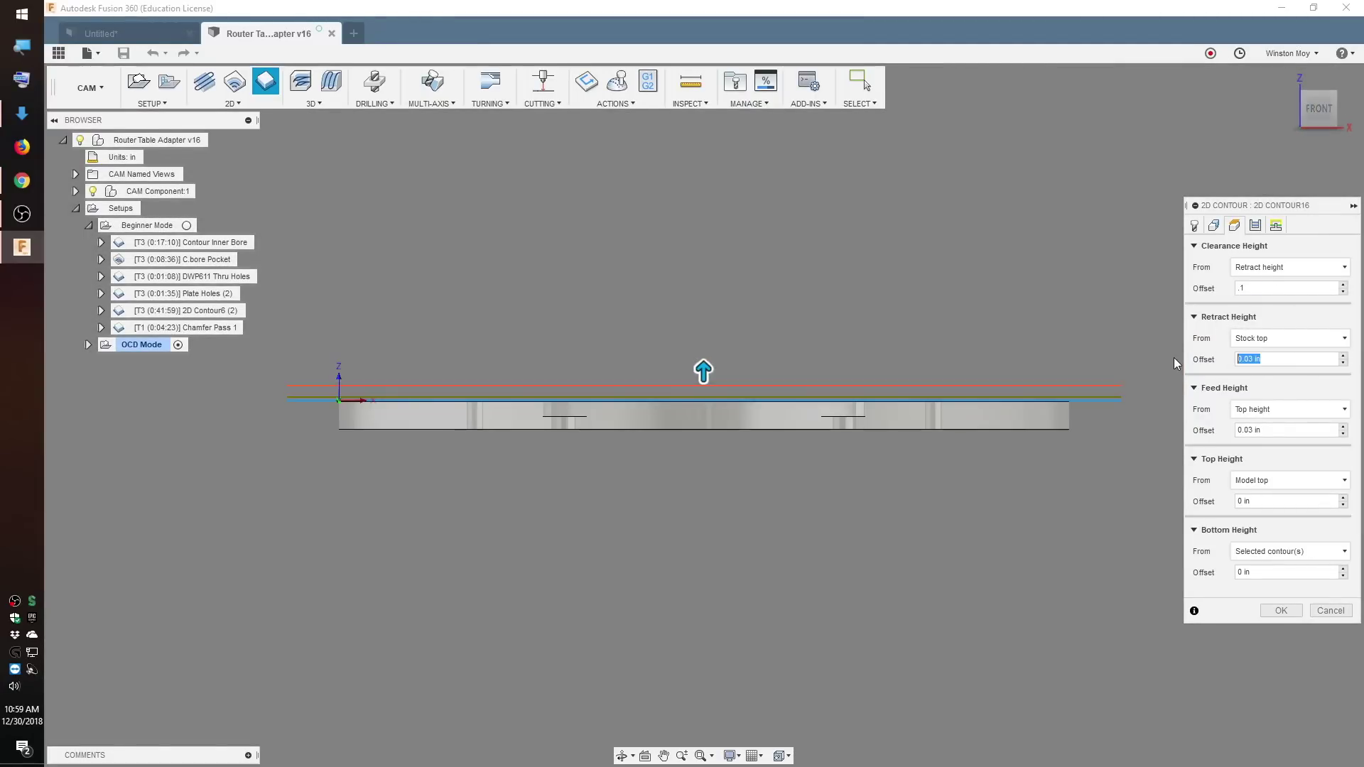
pyautogui.write('.1')
pyautogui.press('Tab')
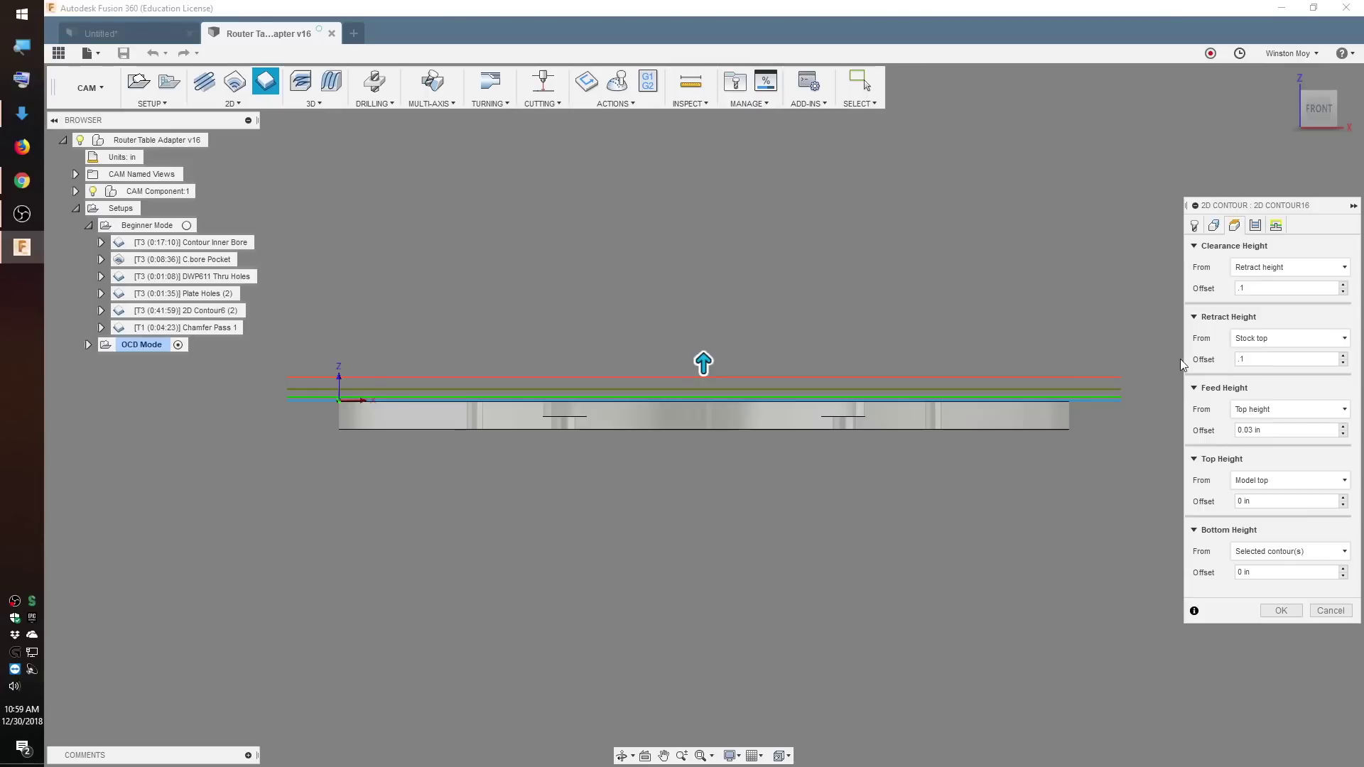
# Review feed and top height offsets and keep bottom height at the selected contours
pyautogui.click(1236, 429)
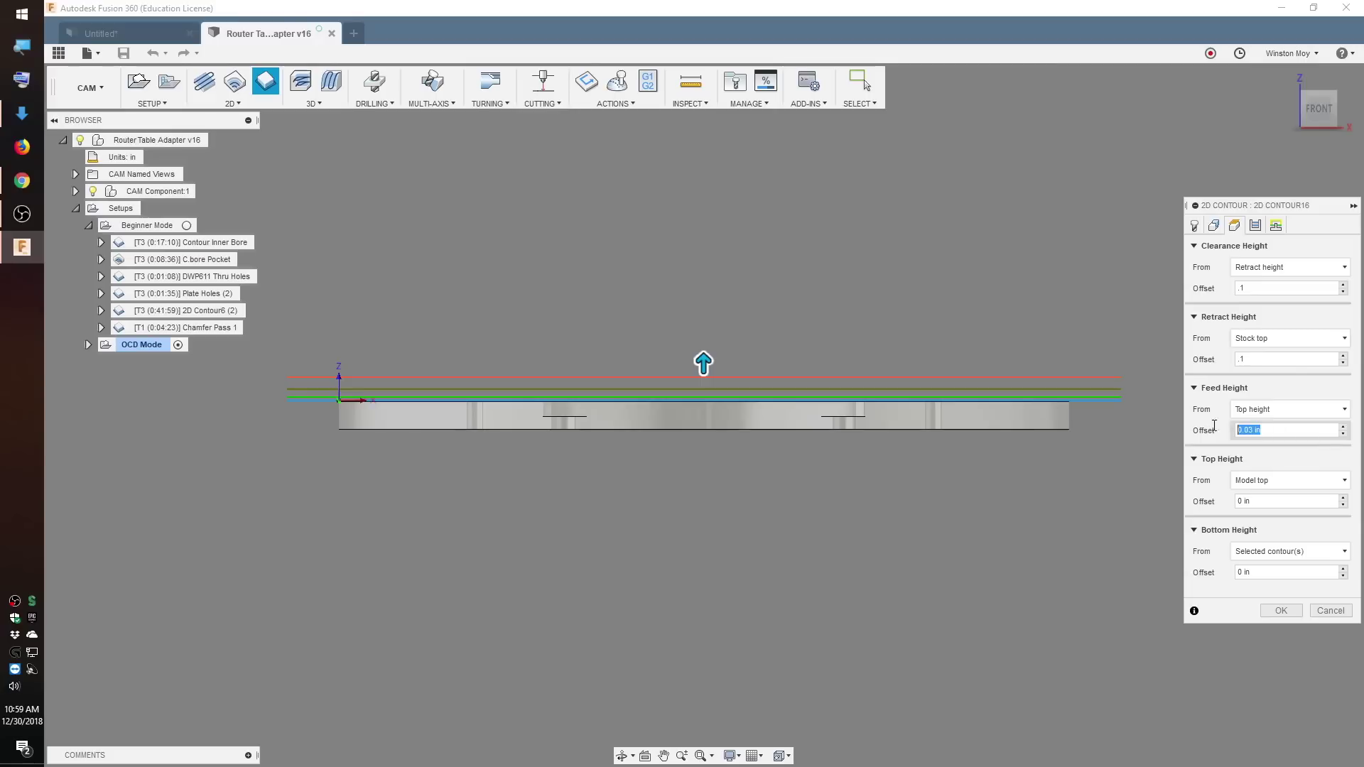
pyautogui.press('Tab')
pyautogui.press('Tab')
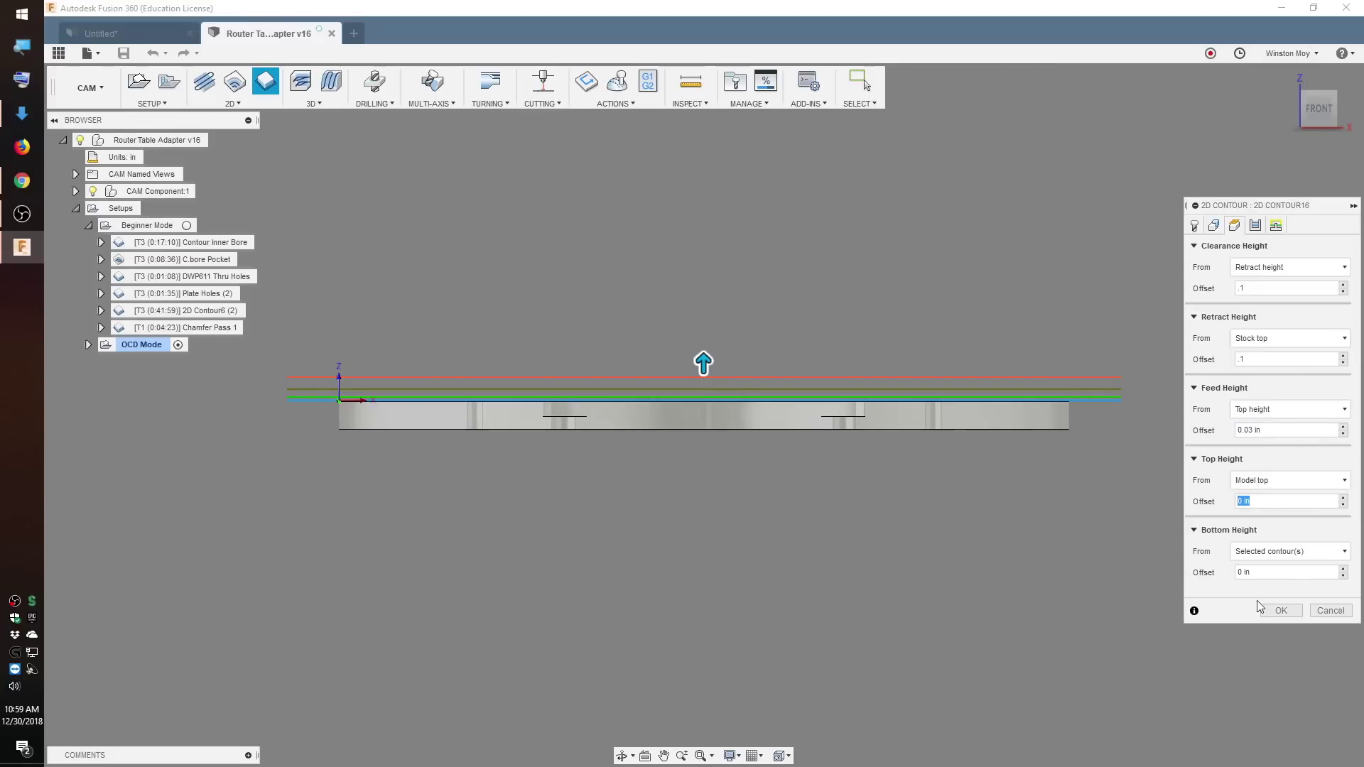
pyautogui.click(1286, 553)
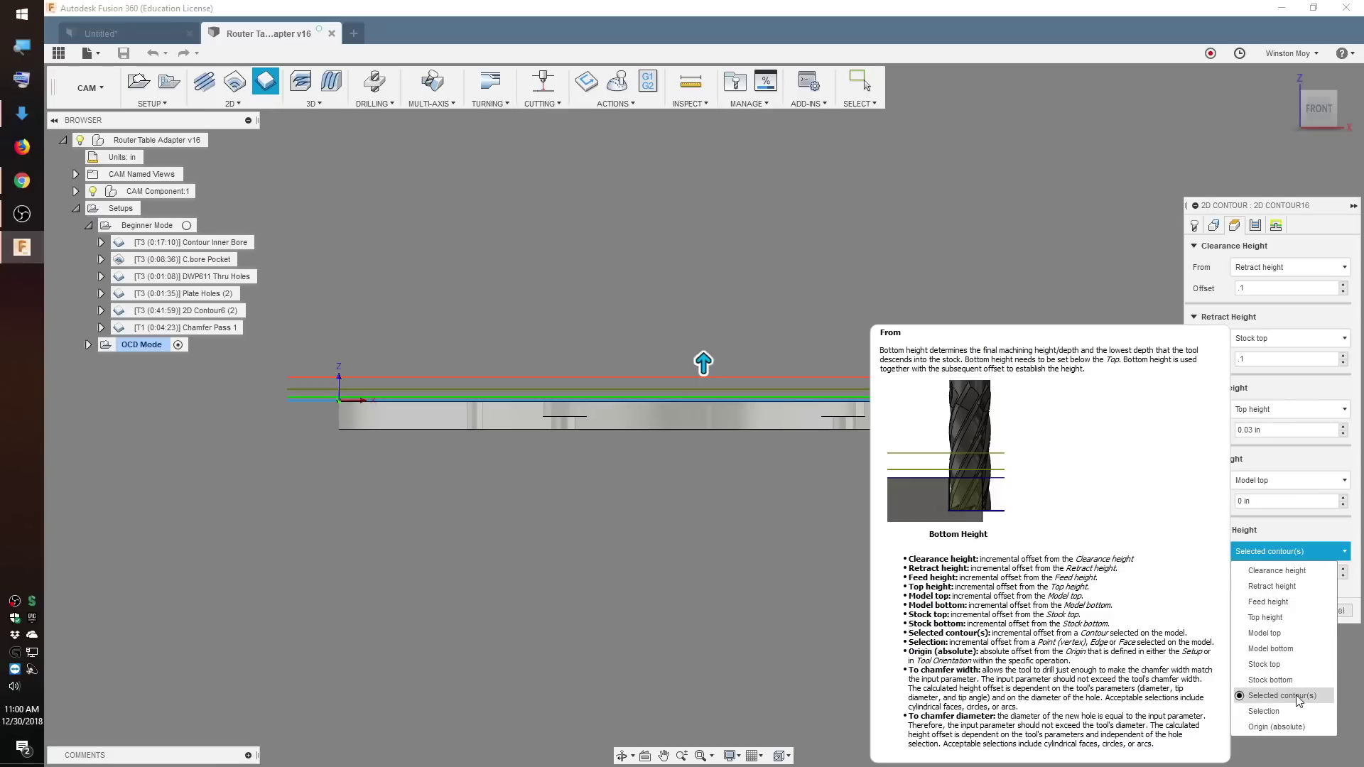
pyautogui.click(1295, 695)
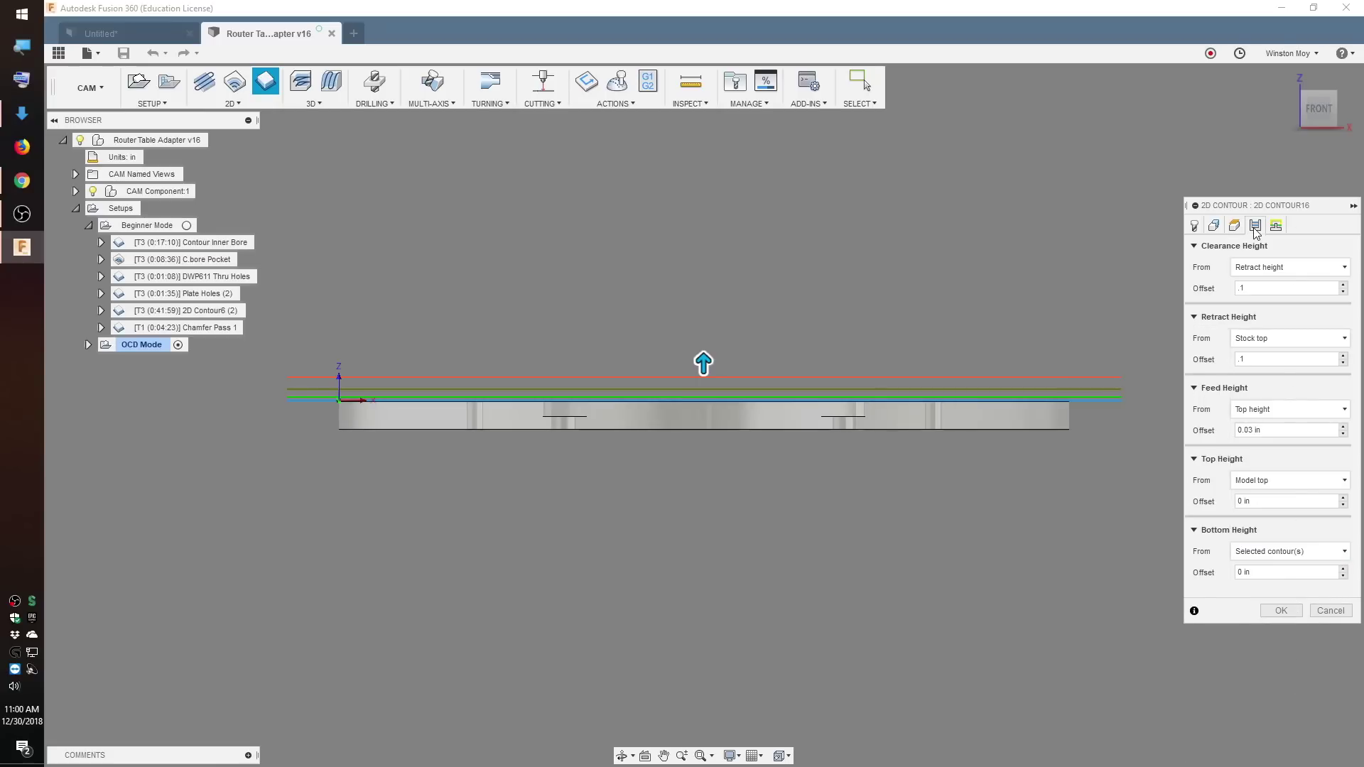
pyautogui.click(1275, 225)
pyautogui.click(1288, 76)
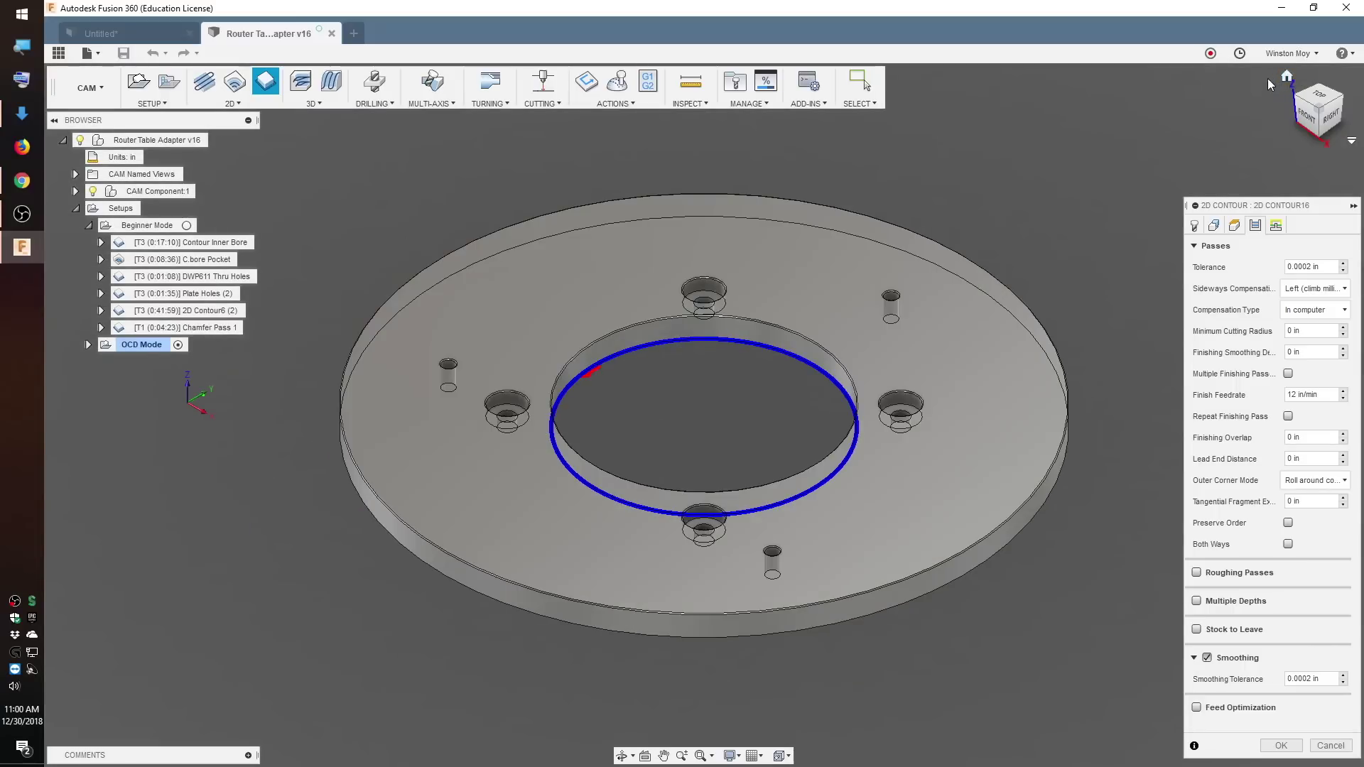
# Enable multiple depths with .01 max roughing stepdown and even stepdowns, keep tool down, and accept
pyautogui.click(1197, 602)
pyautogui.press('Tab')
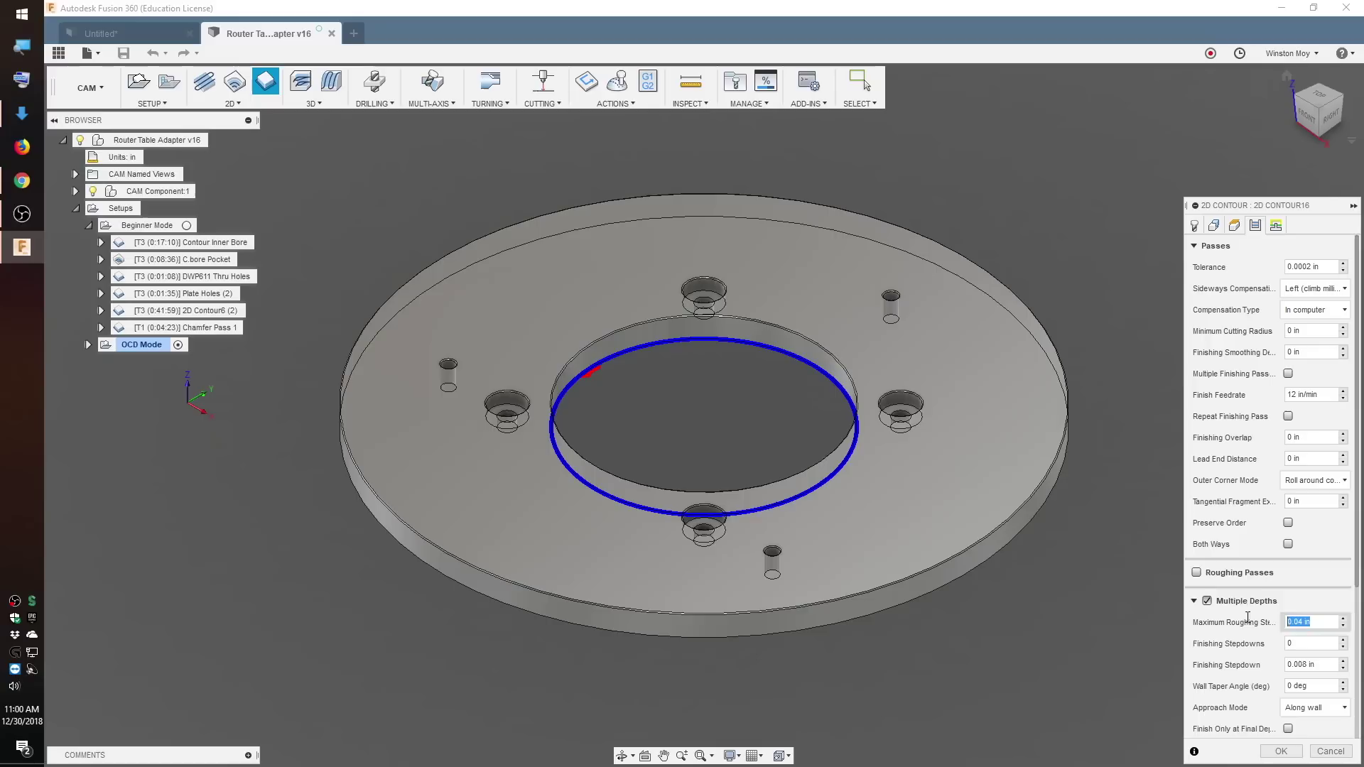
pyautogui.write('.01')
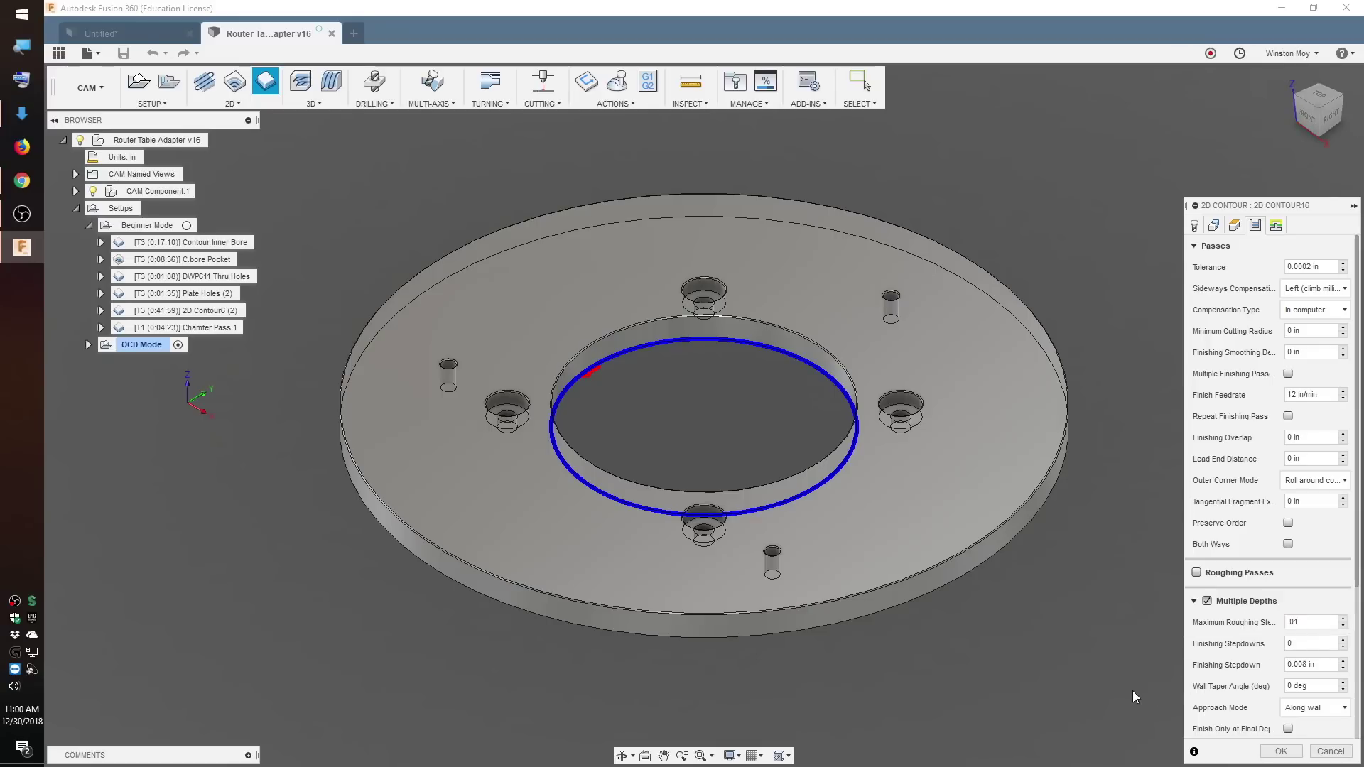
pyautogui.scroll(-3, 1227, 654)
pyautogui.click(1288, 643)
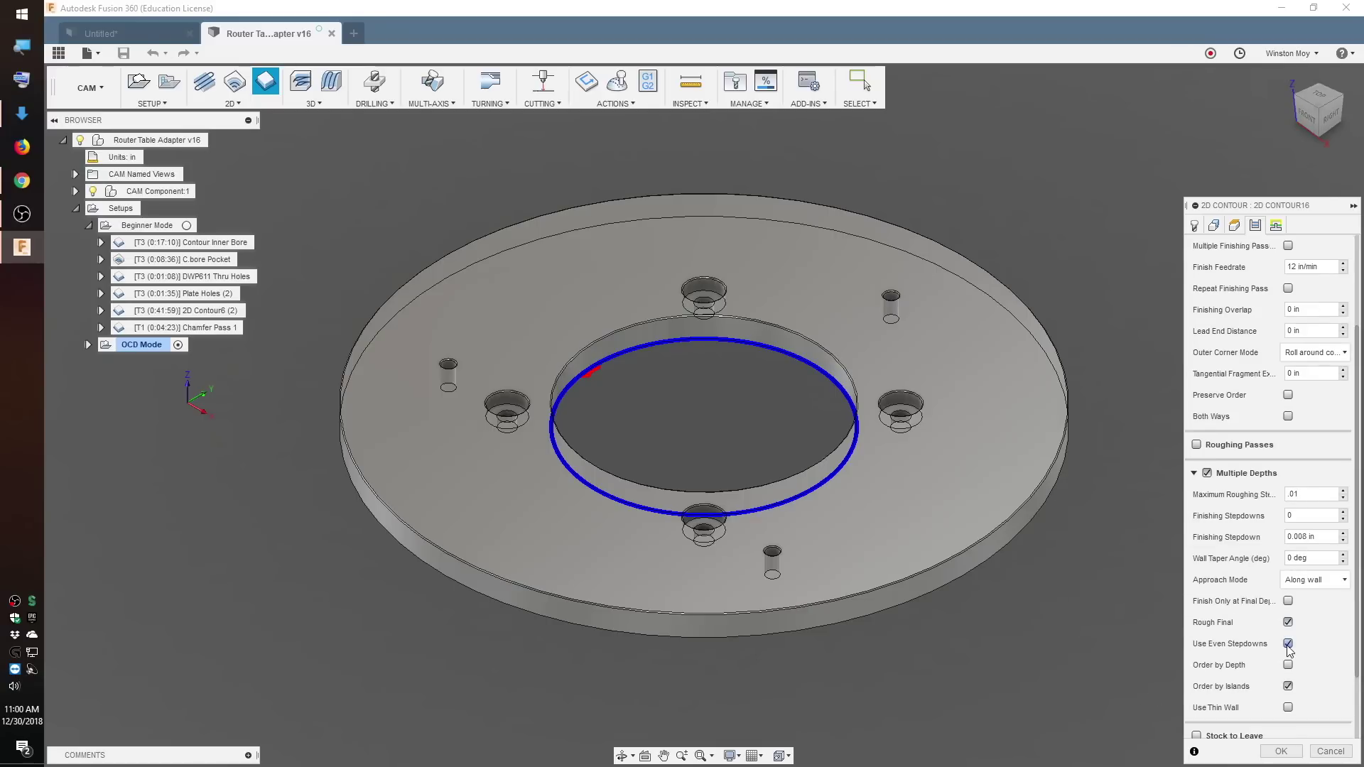
pyautogui.click(1276, 225)
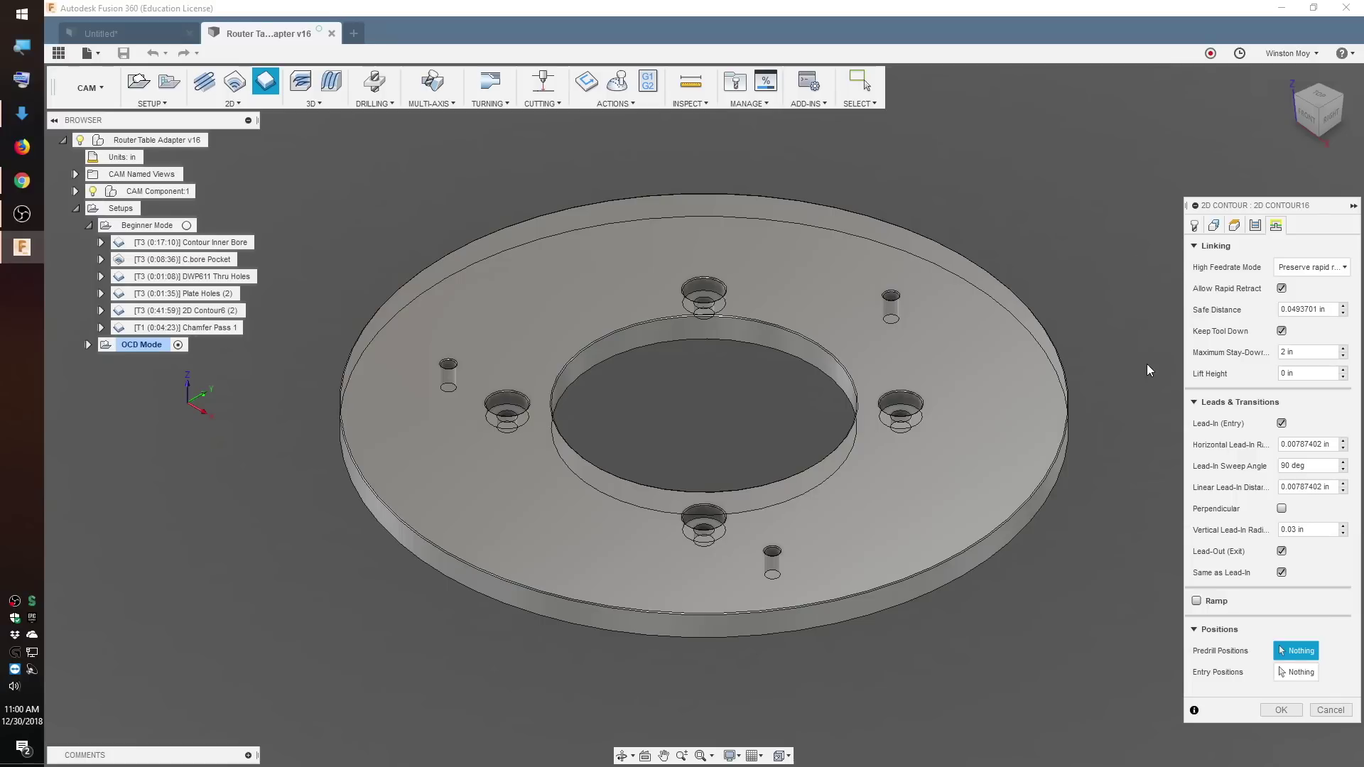
pyautogui.click(1281, 332)
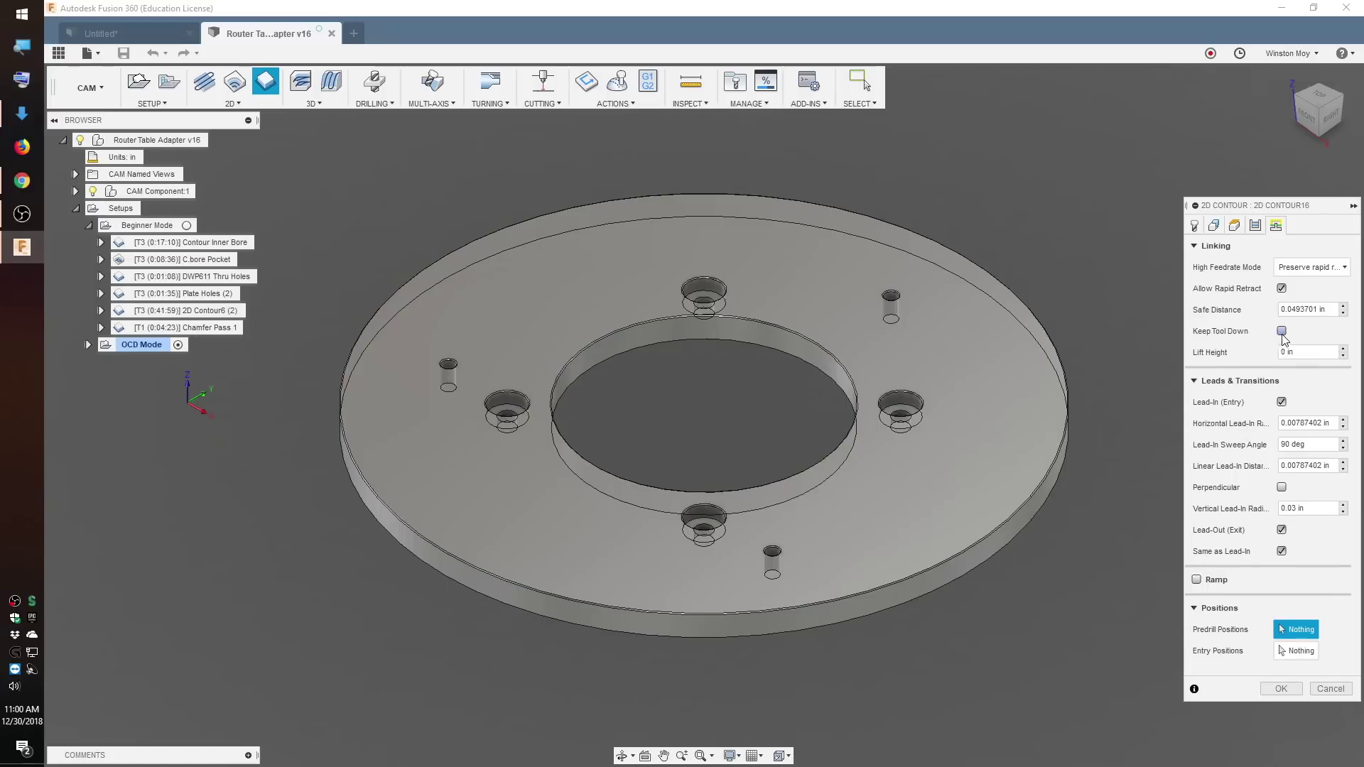
pyautogui.click(1281, 331)
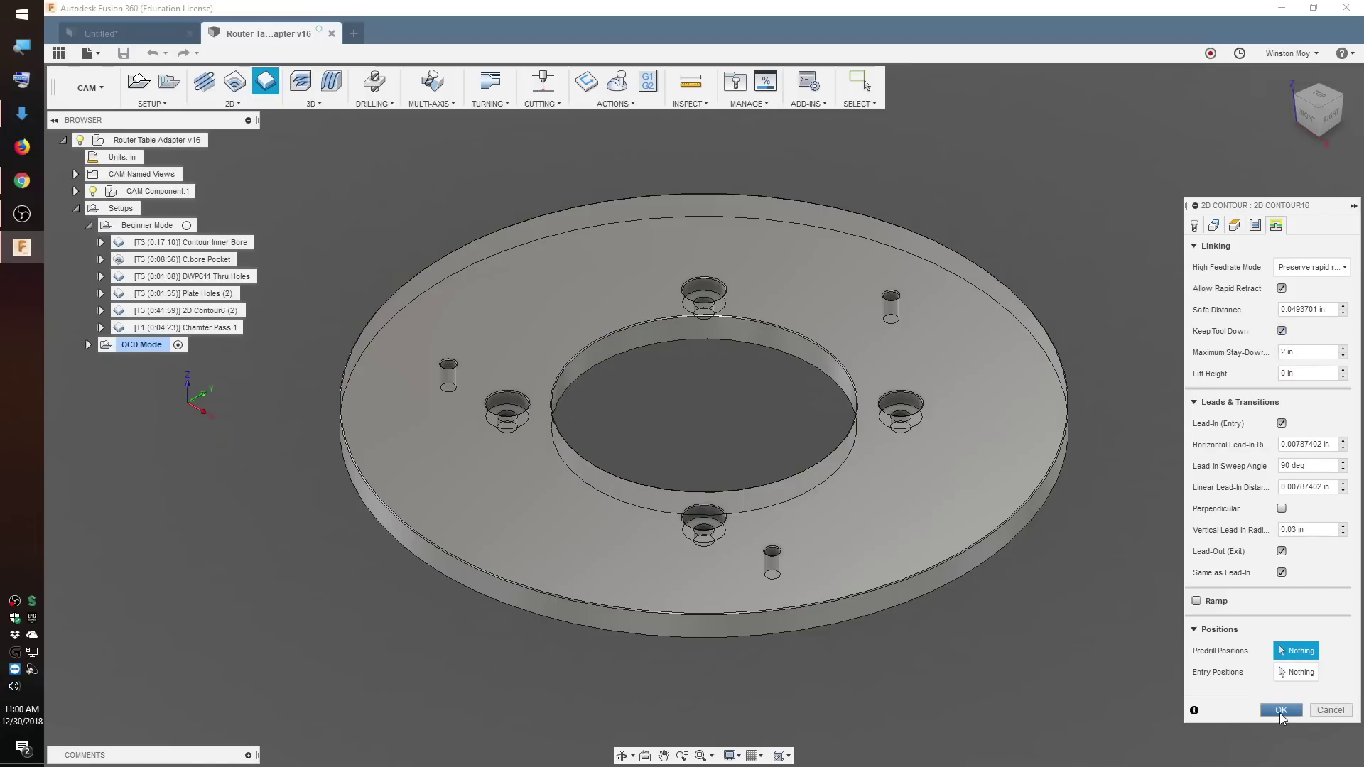
pyautogui.click(1279, 710)
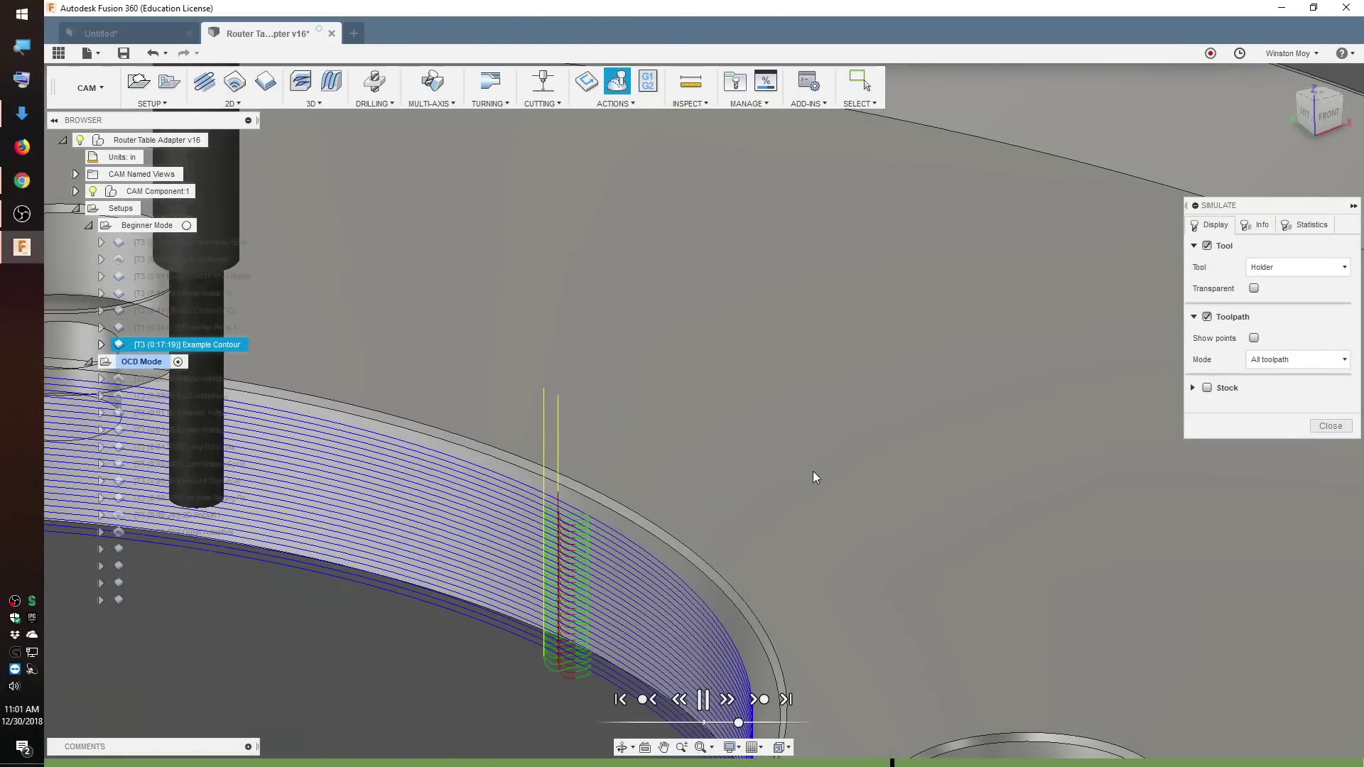
# Preview C.bore Pocket, DWP611 Thru Holes, Plate Holes, 2D Contour6 and Chamfer Pass 1, then edit C.bore Pocket
pyautogui.click(1313, 426)
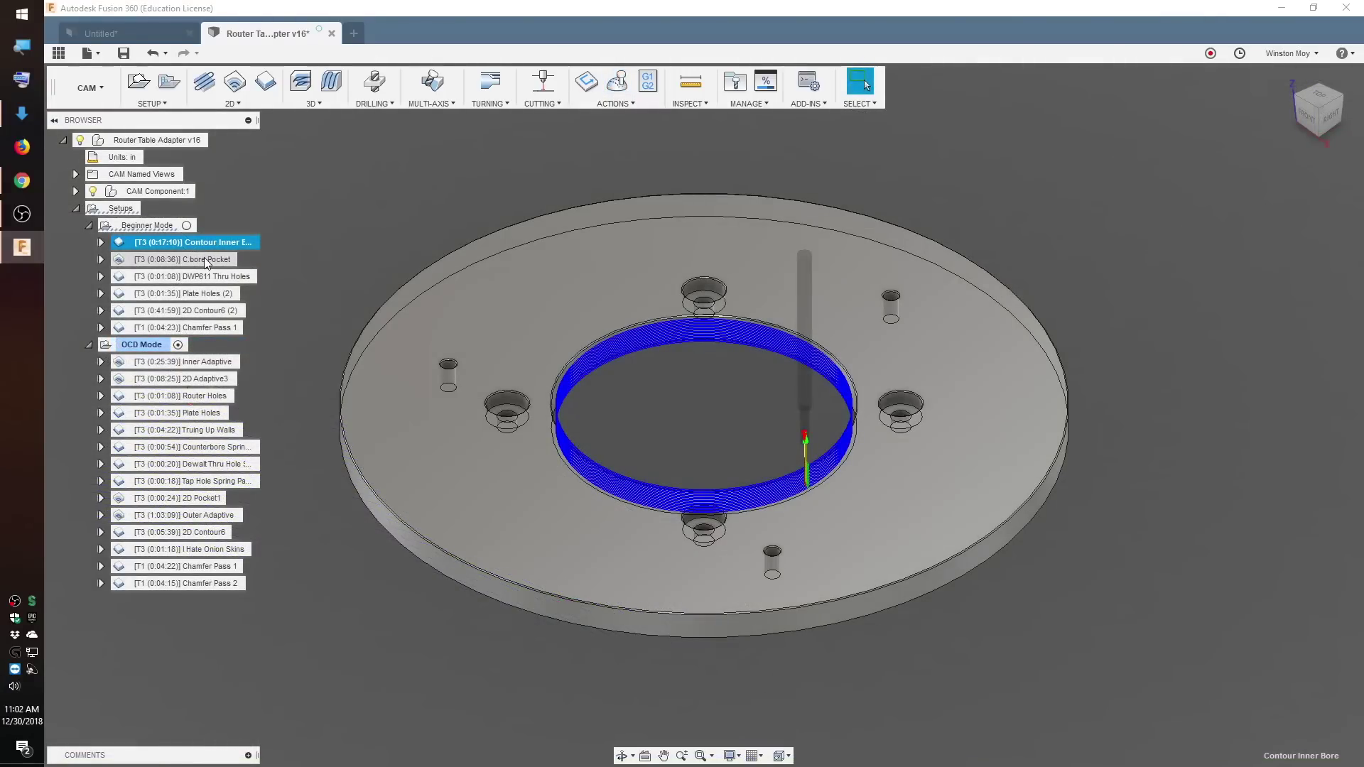
pyautogui.click(207, 261)
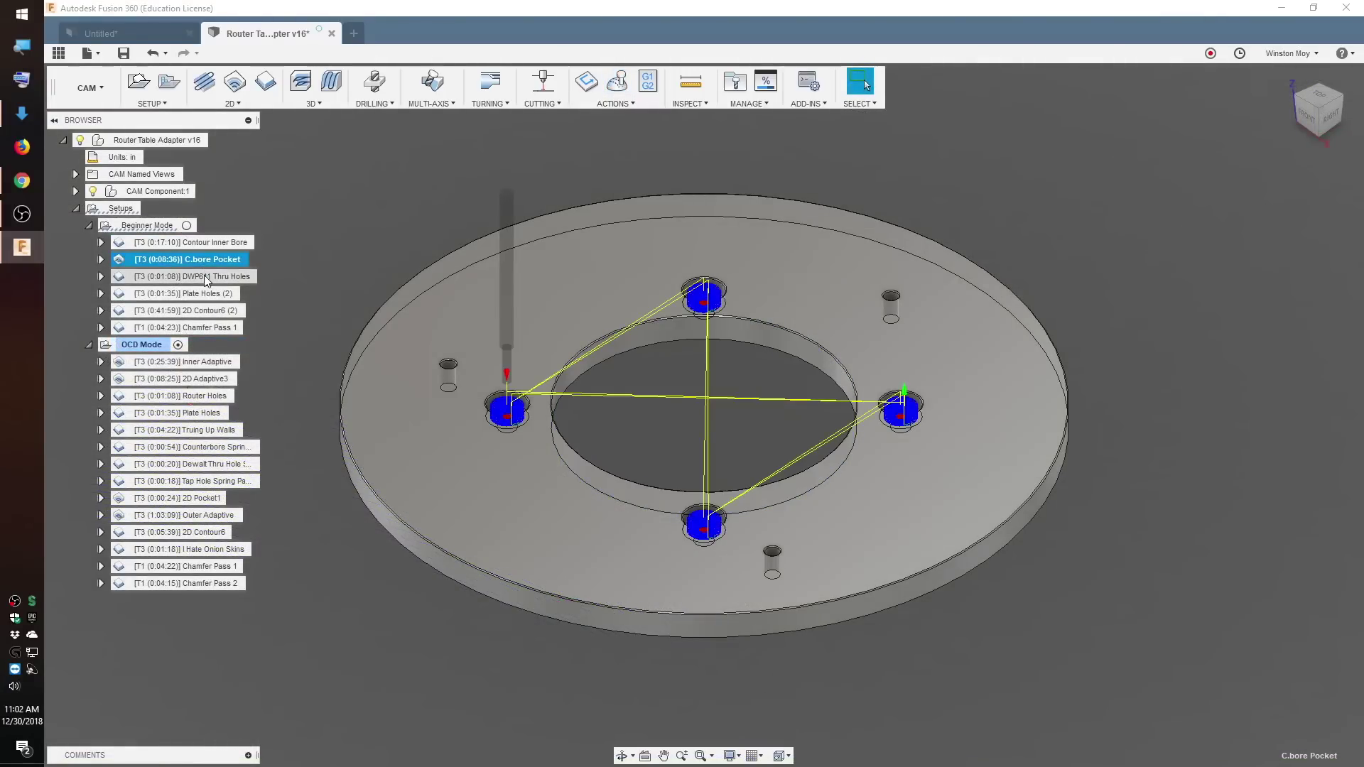
pyautogui.click(206, 277)
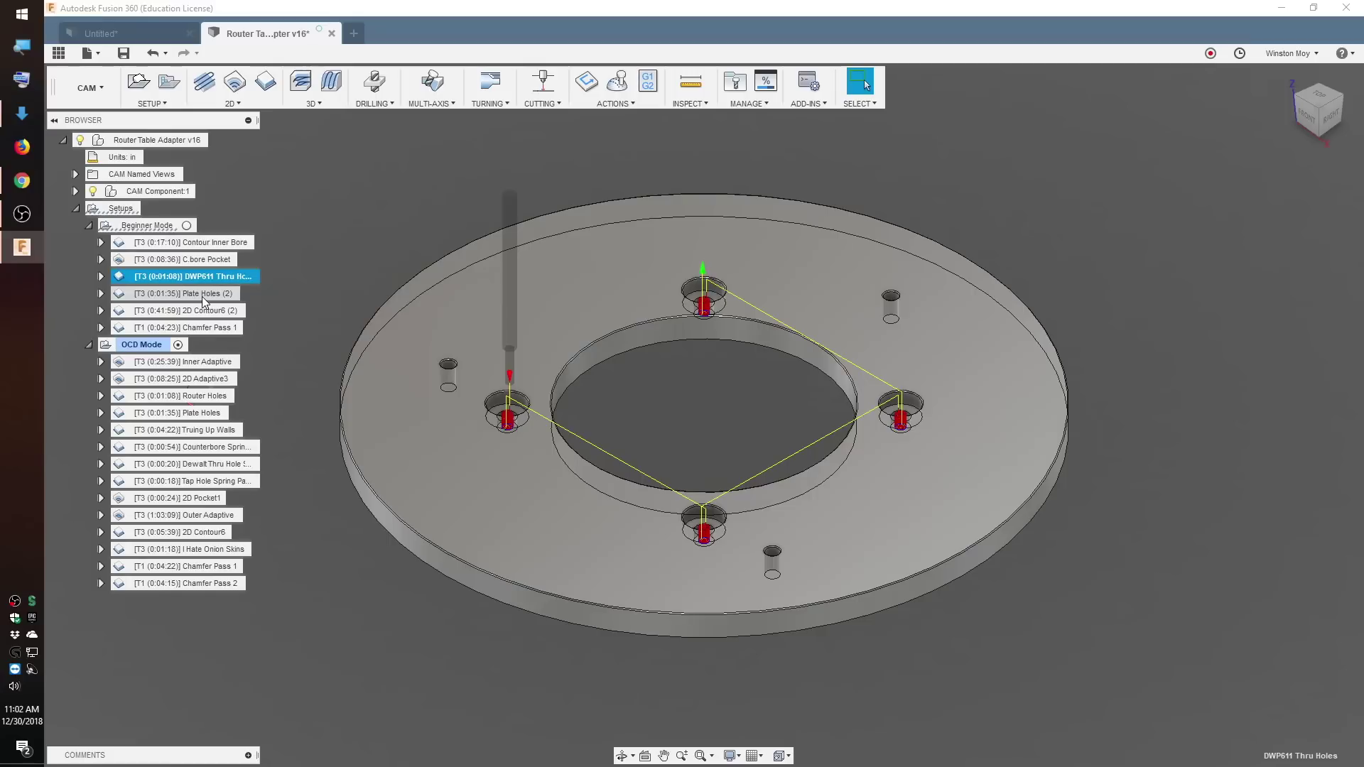
pyautogui.click(201, 297)
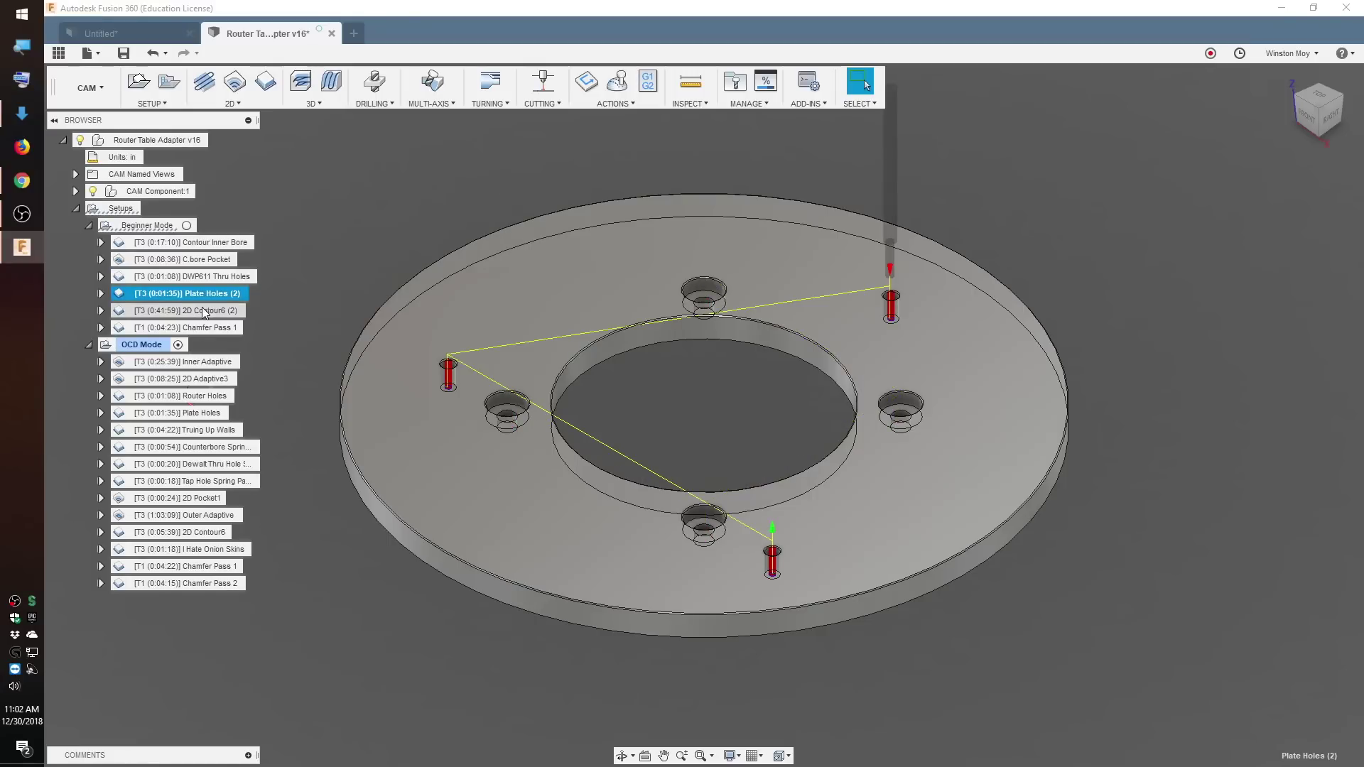
pyautogui.click(205, 311)
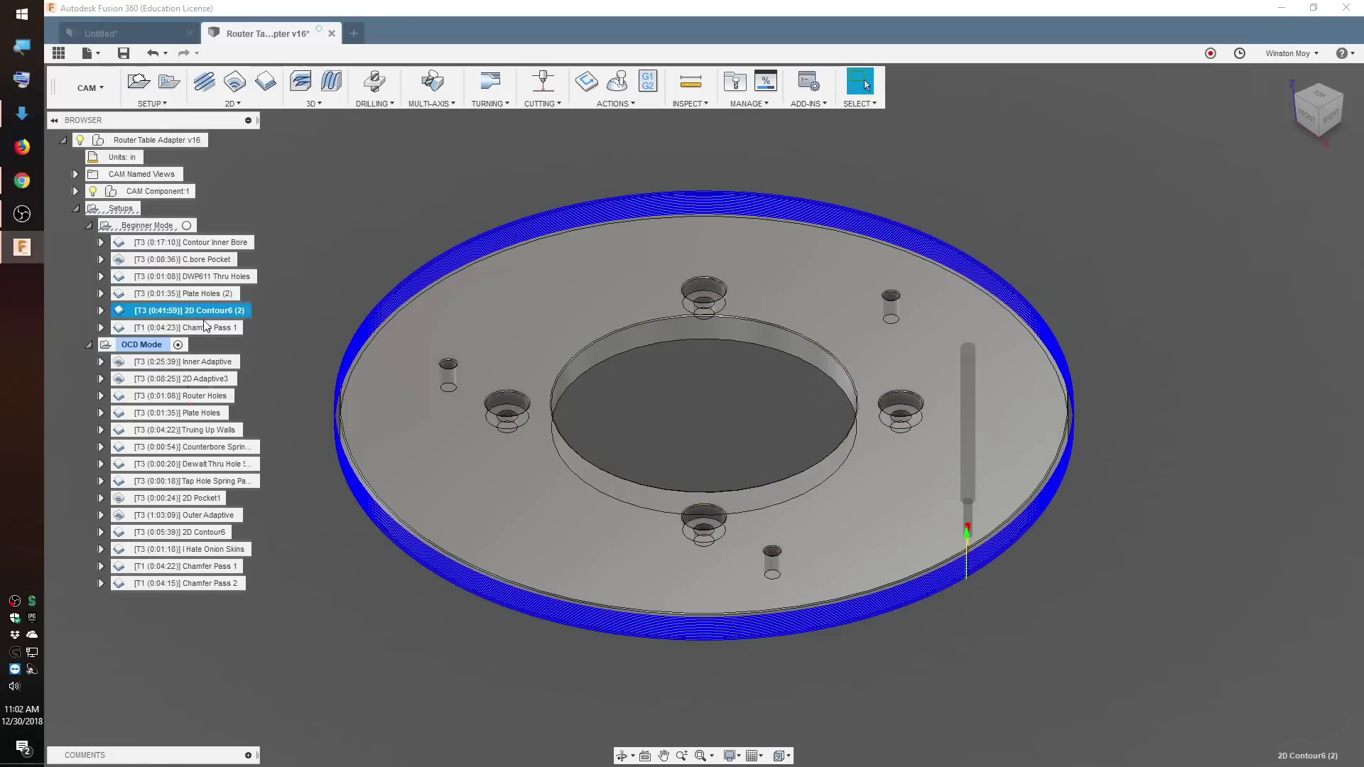
pyautogui.click(203, 327)
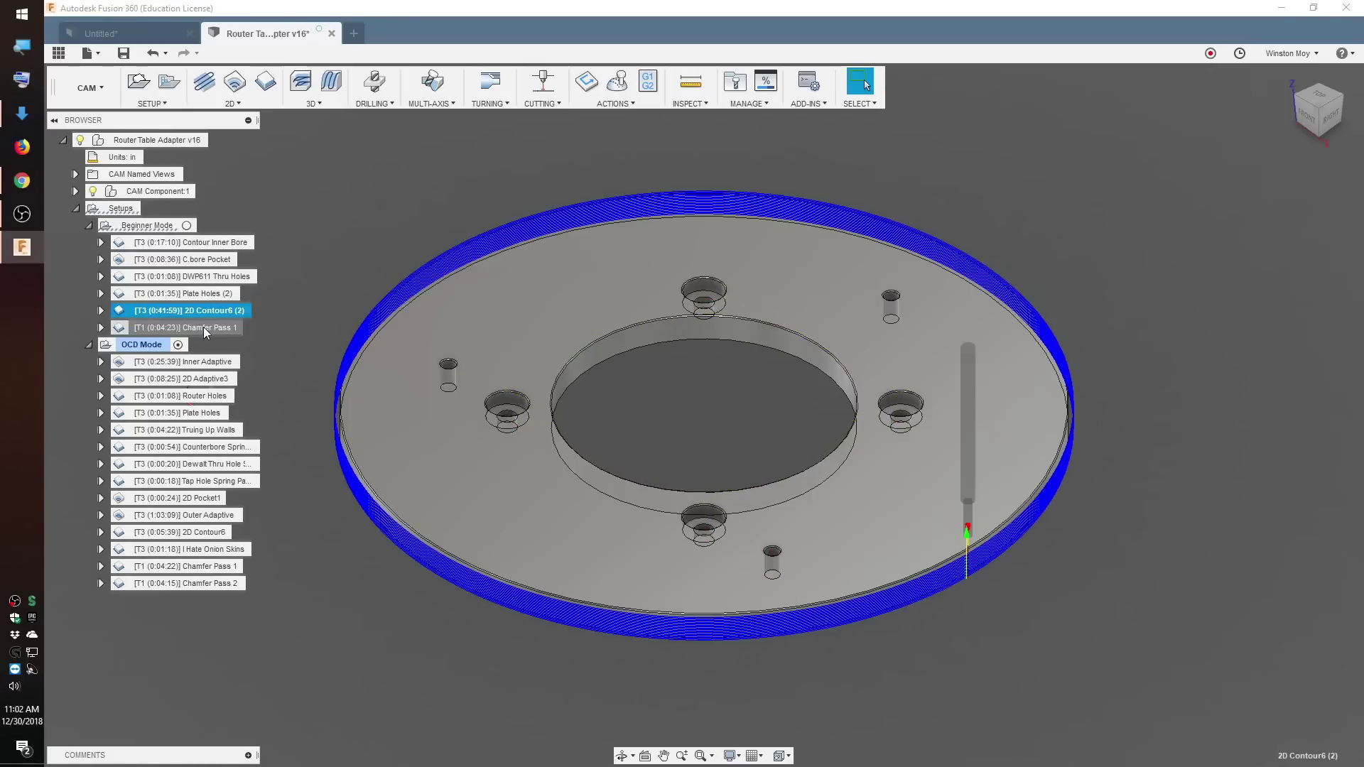
pyautogui.click(367, 270)
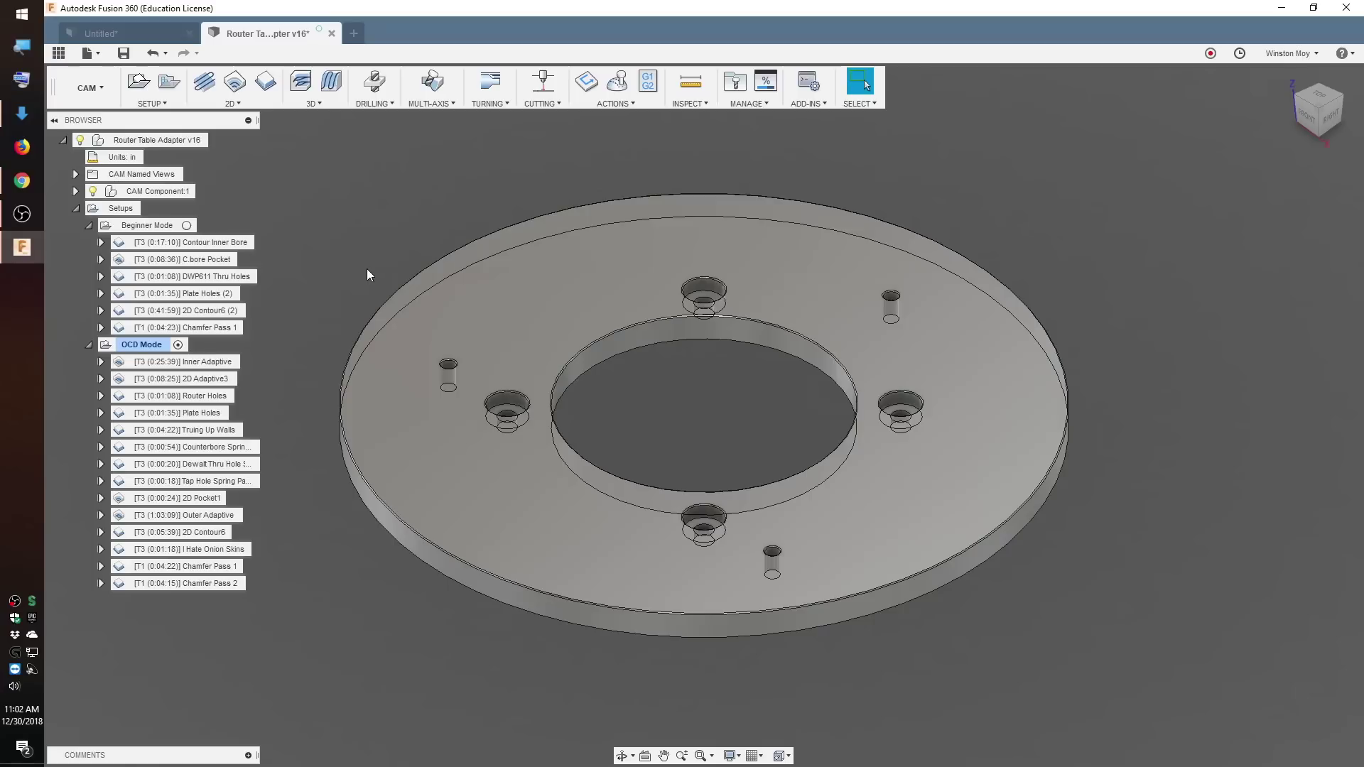
pyautogui.rightClick(195, 260)
pyautogui.click(224, 274)
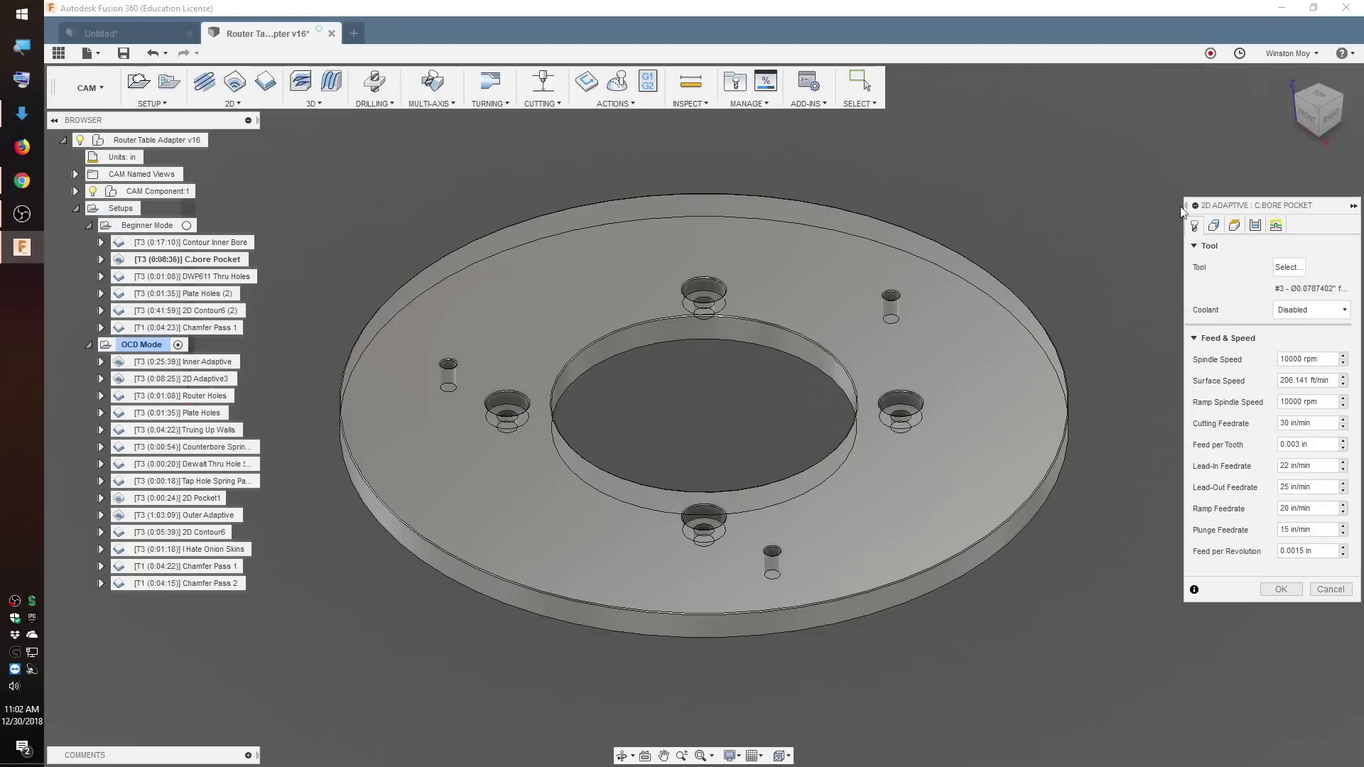
# Review the C.bore Pocket's Geometry, Heights and Passes settings and return to the home view
pyautogui.click(1213, 226)
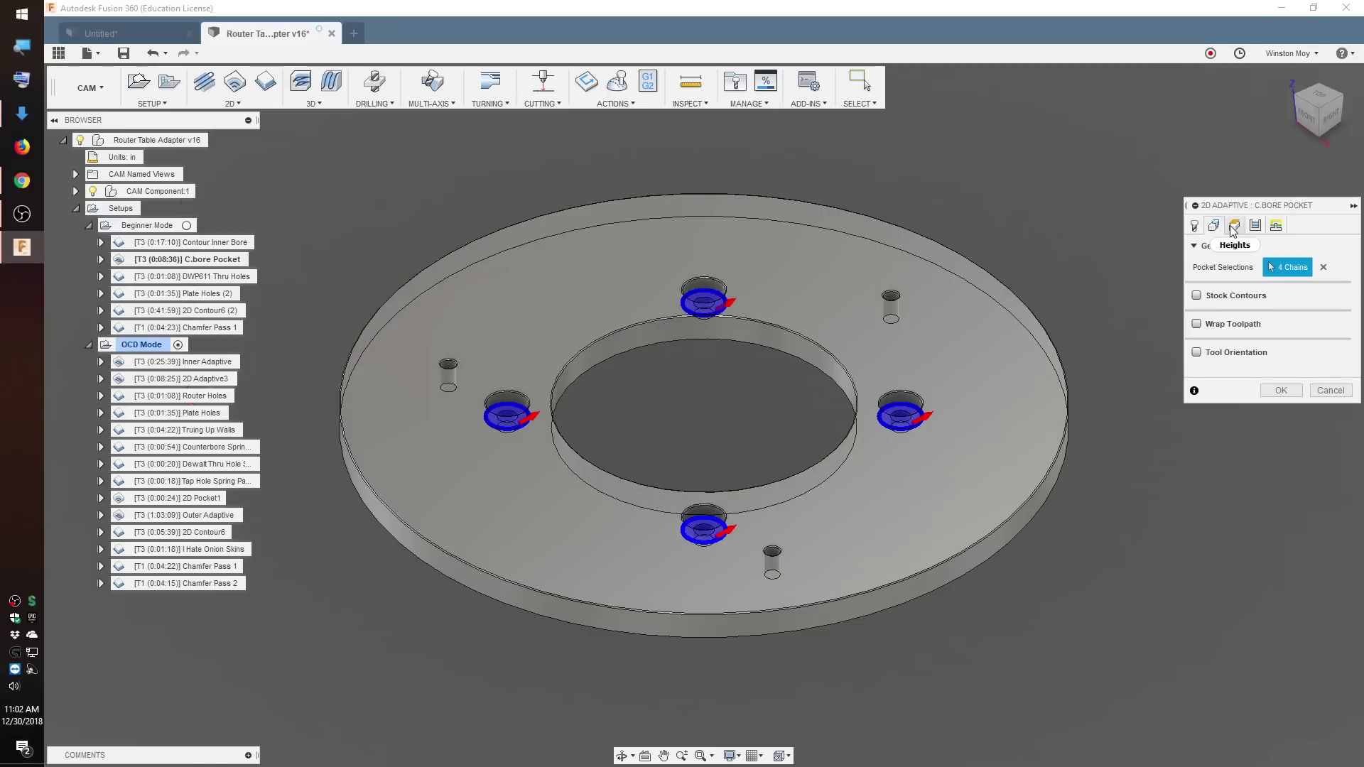
pyautogui.click(1234, 228)
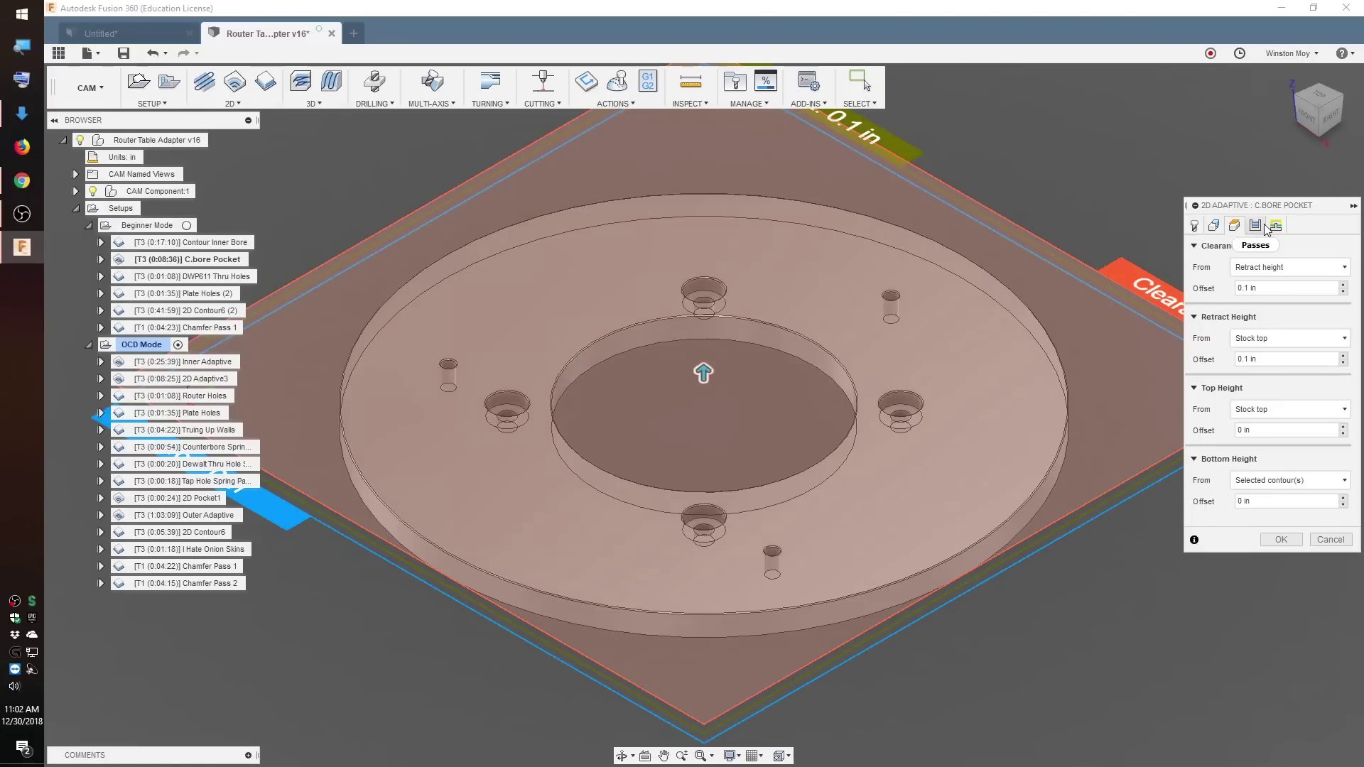
pyautogui.click(1264, 224)
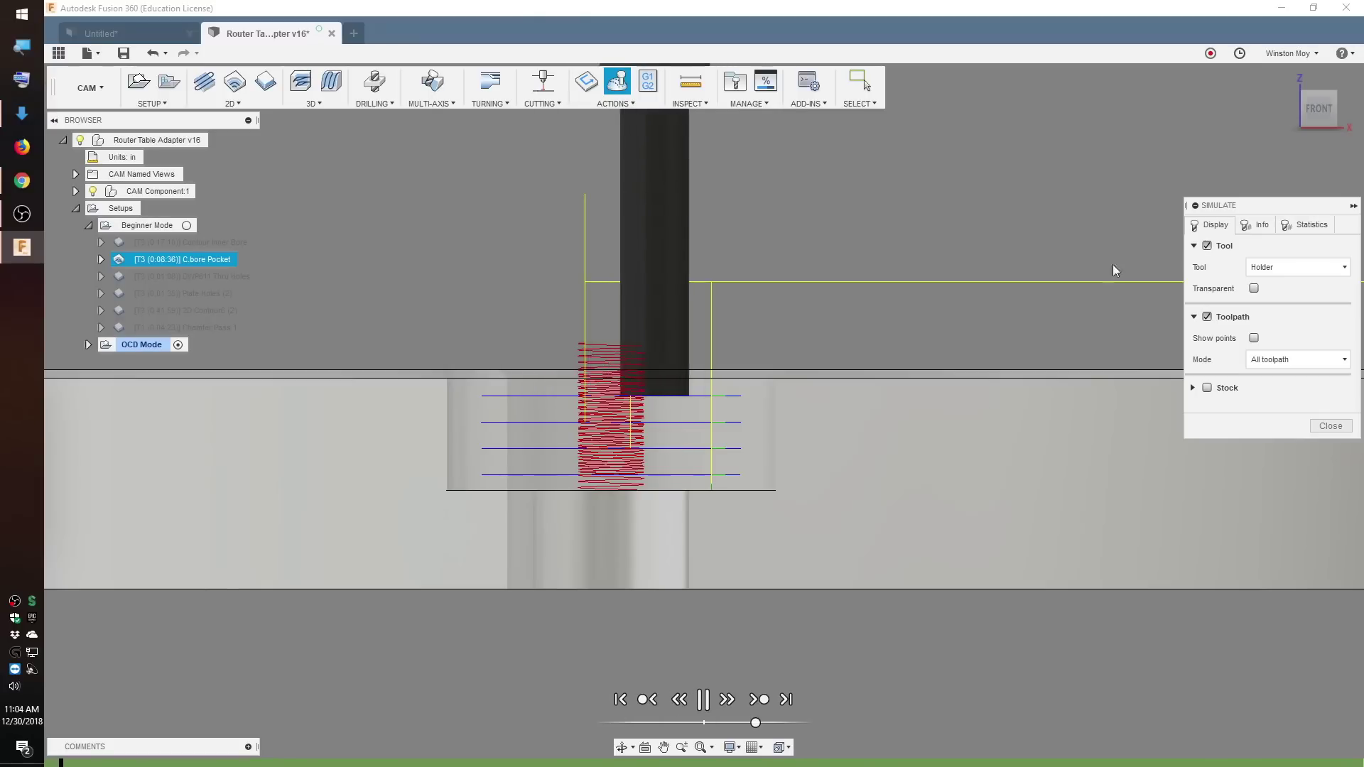
pyautogui.moveTo(1288, 75)
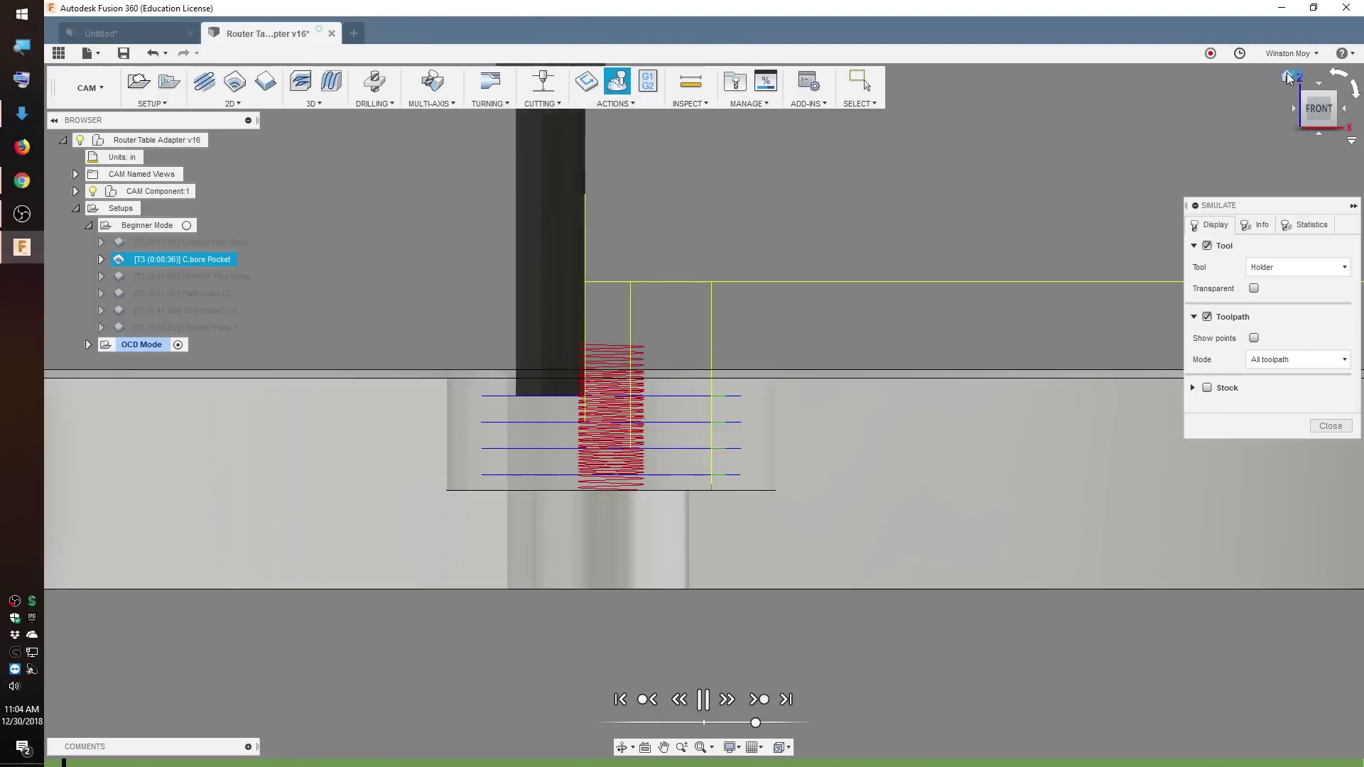
pyautogui.click(1287, 75)
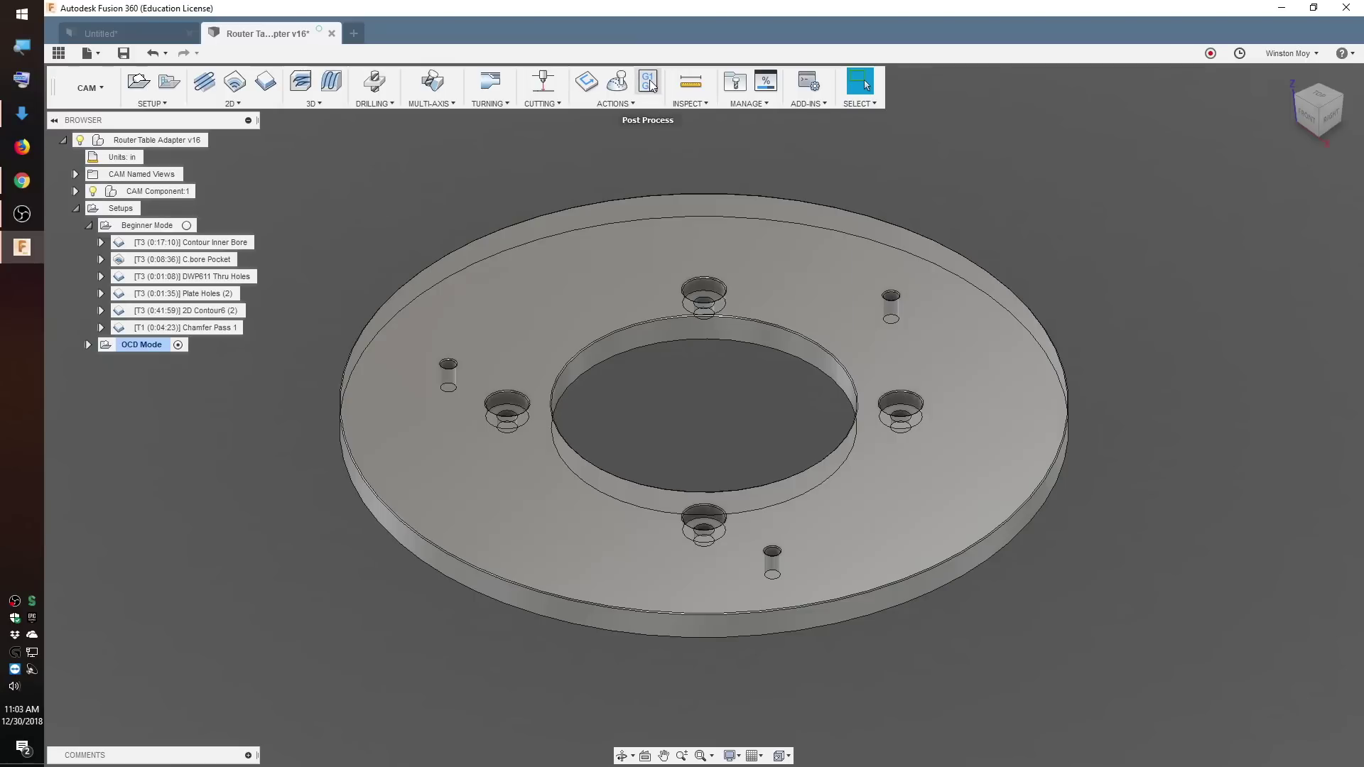
# Open Post Process and confirm Carbide 3D (Grbl) as the post processor, program 1001, .nc output
pyautogui.click(649, 82)
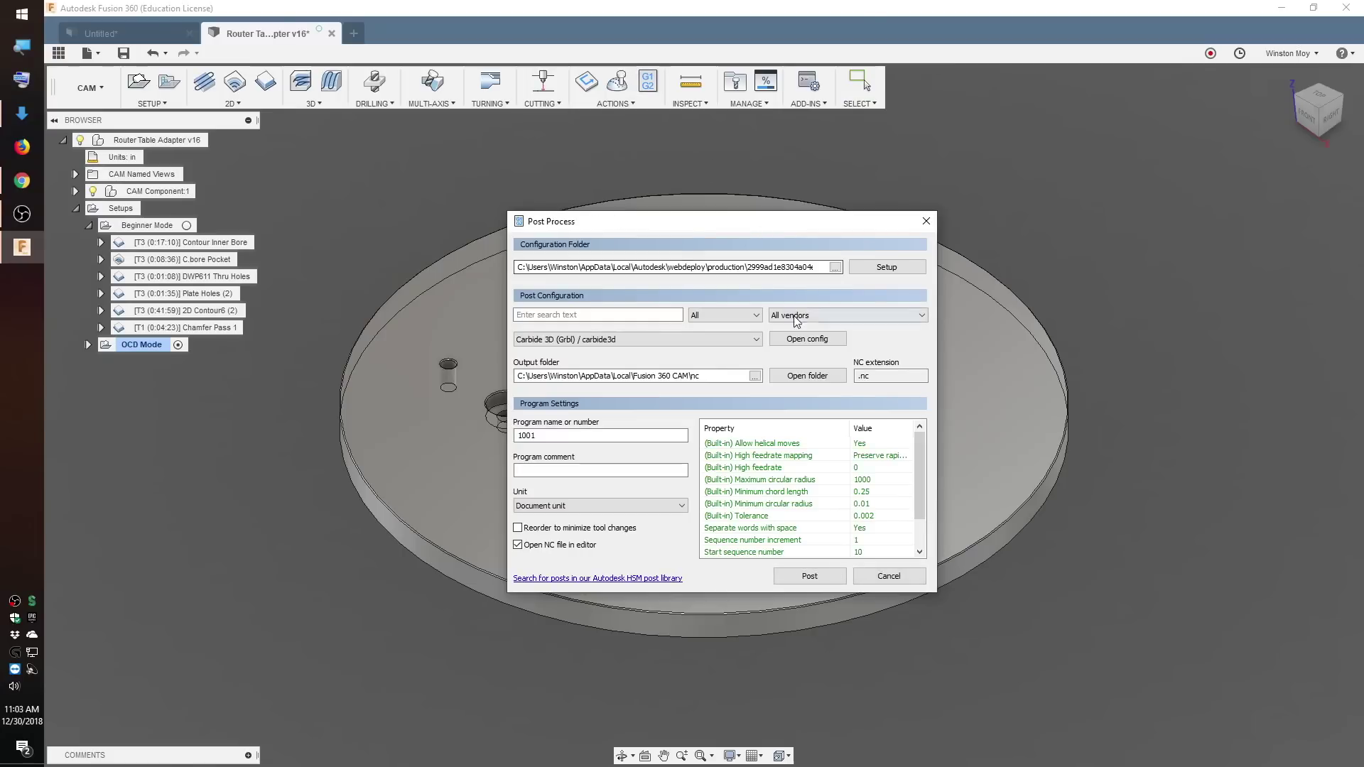
pyautogui.click(756, 339)
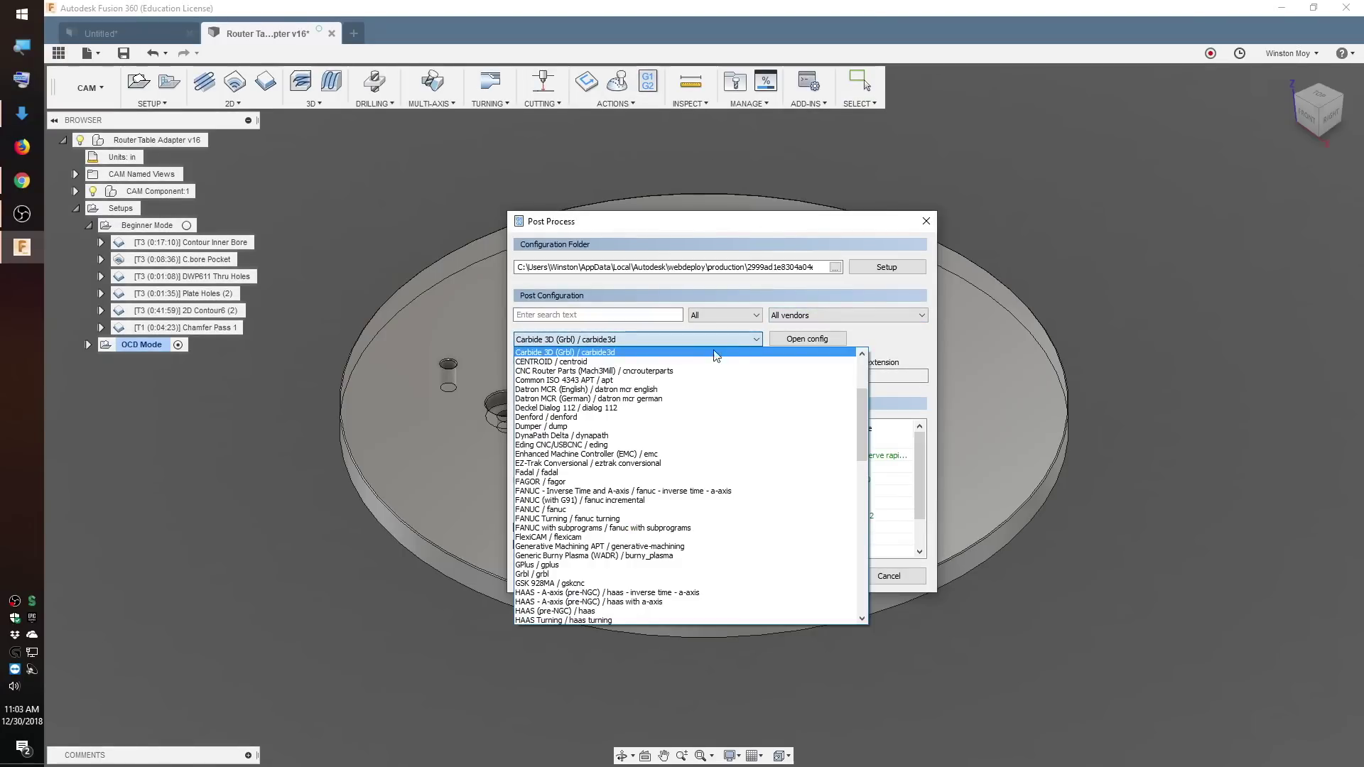
pyautogui.scroll(9, 629, 476)
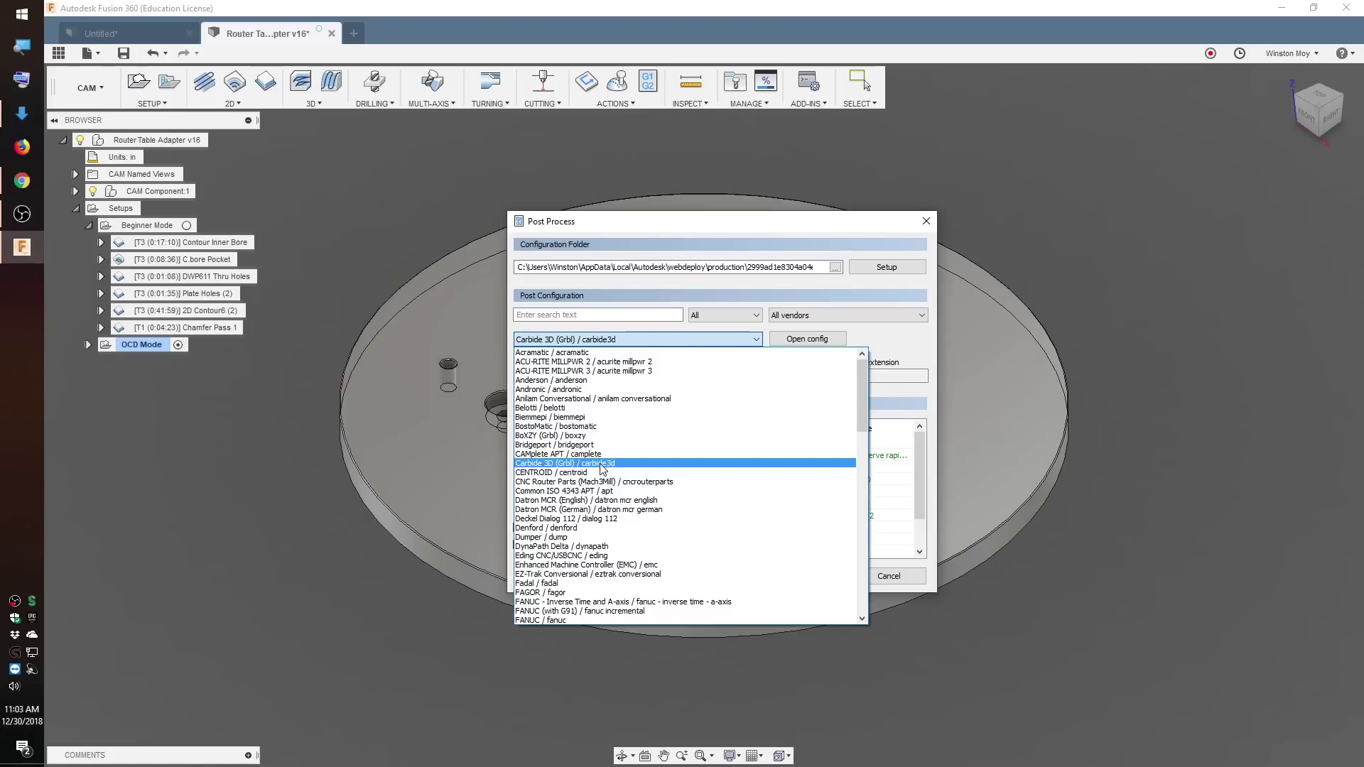
pyautogui.click(600, 464)
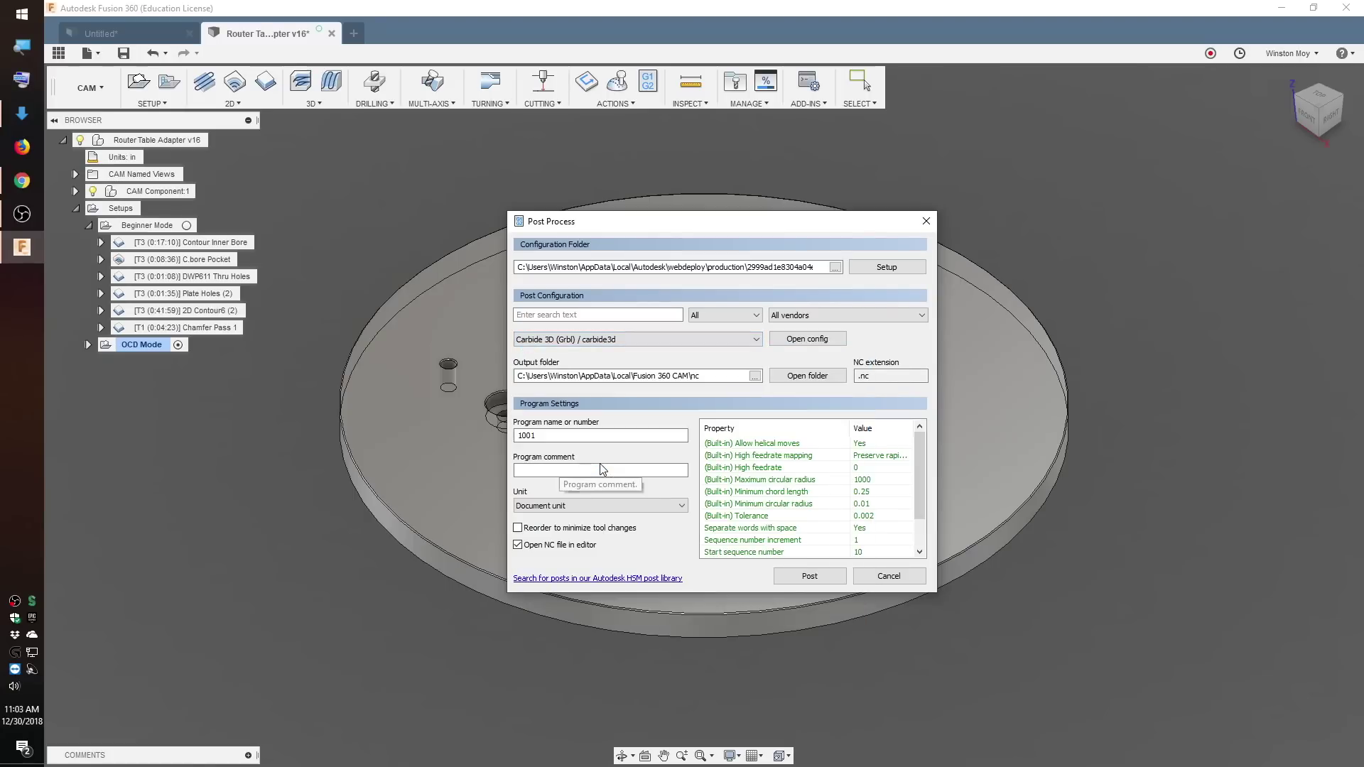
# Post the G-code to the Desktop, replacing the existing Basic Router Plate.nc
pyautogui.click(809, 578)
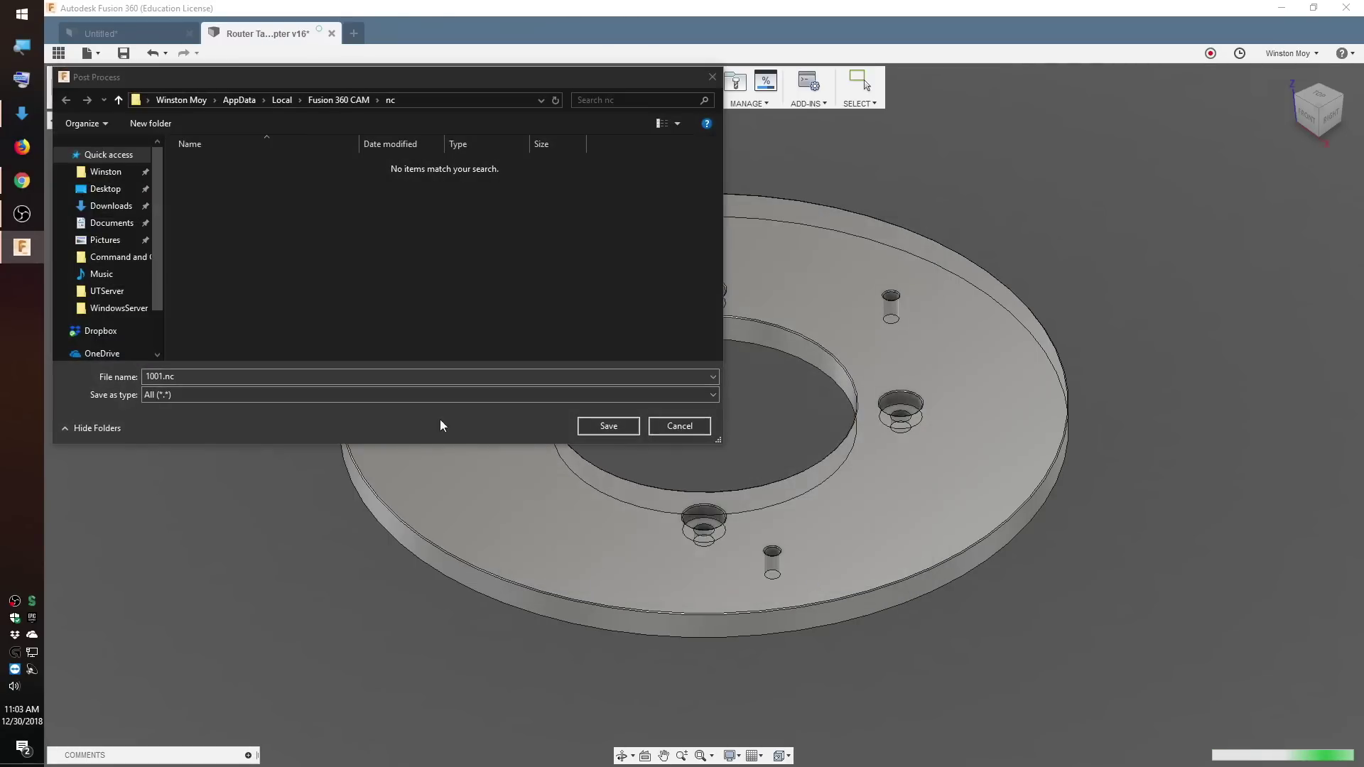
pyautogui.click(106, 188)
pyautogui.click(225, 179)
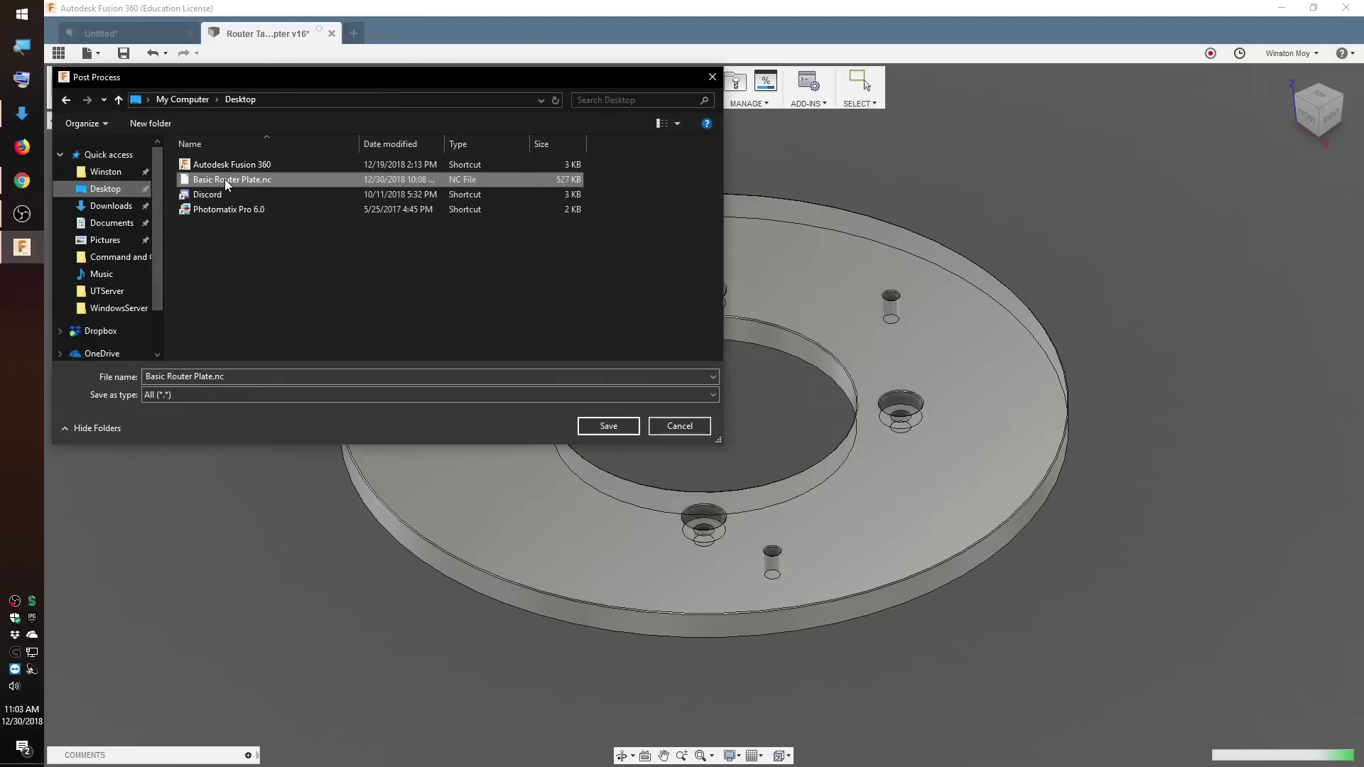
pyautogui.click(612, 426)
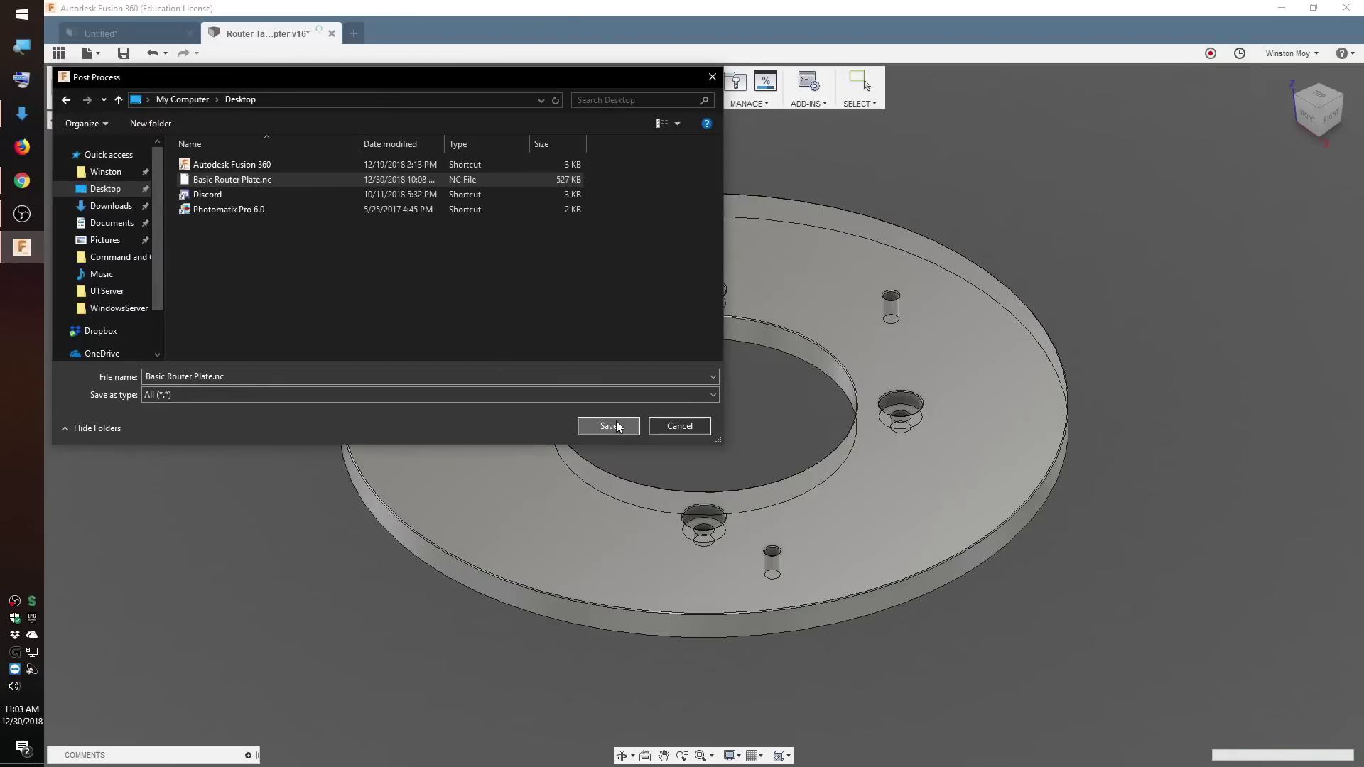
pyautogui.click(732, 392)
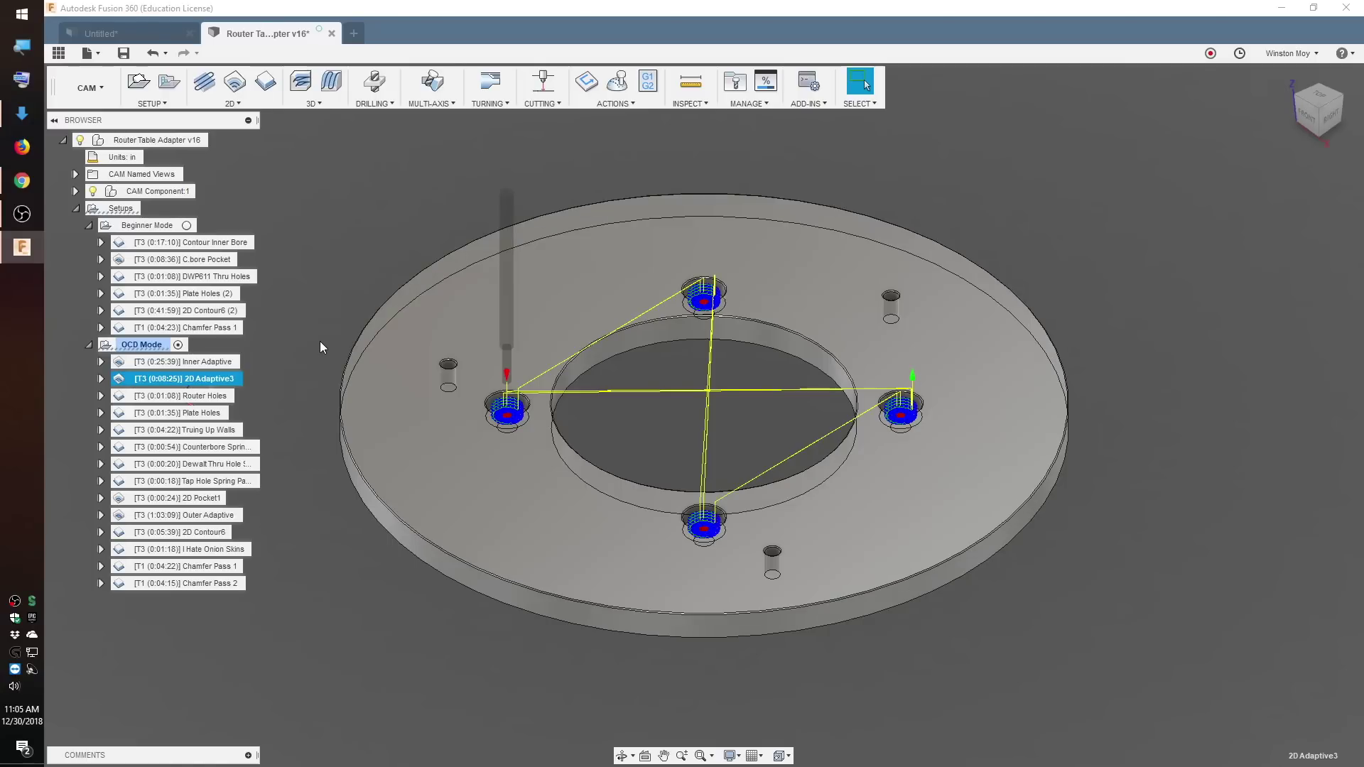
pyautogui.scroll(10, 498, 408)
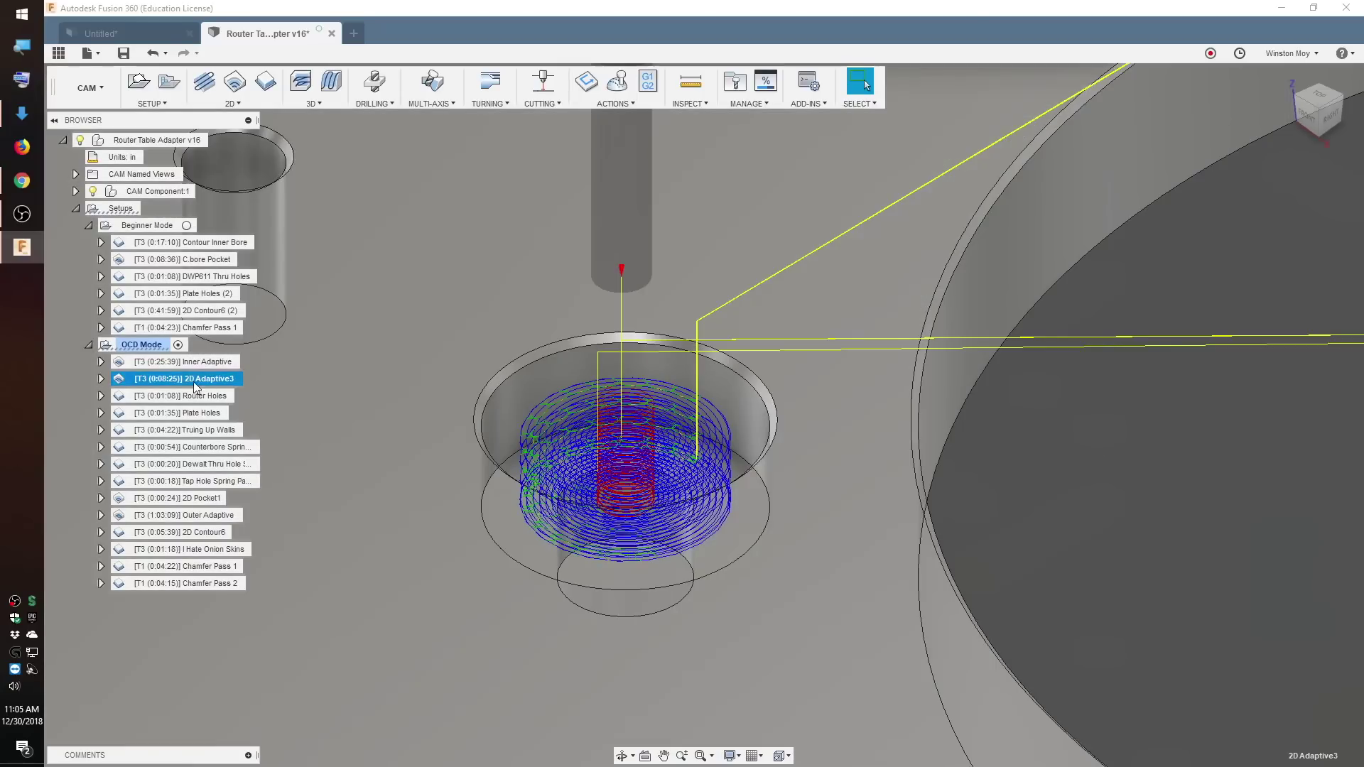
pyautogui.rightClick(190, 380)
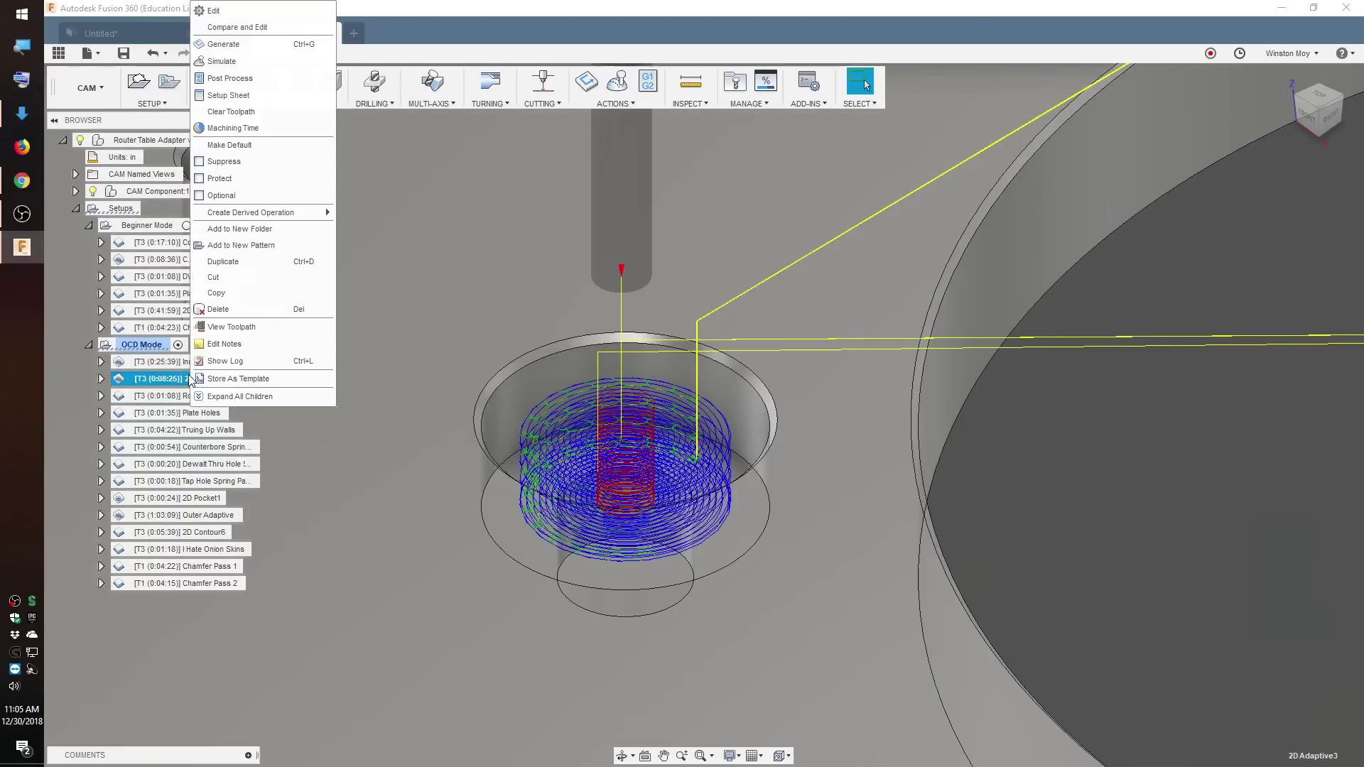
pyautogui.click(258, 11)
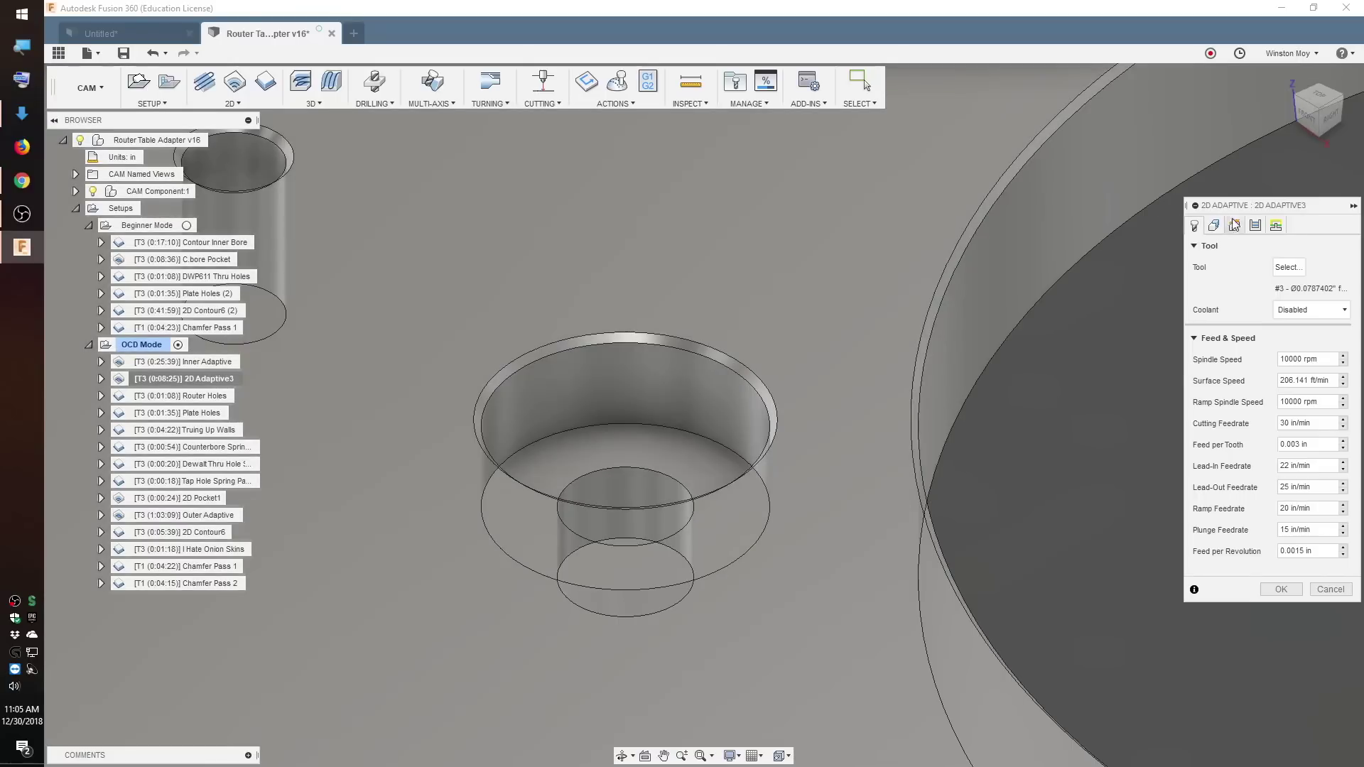
pyautogui.click(1255, 225)
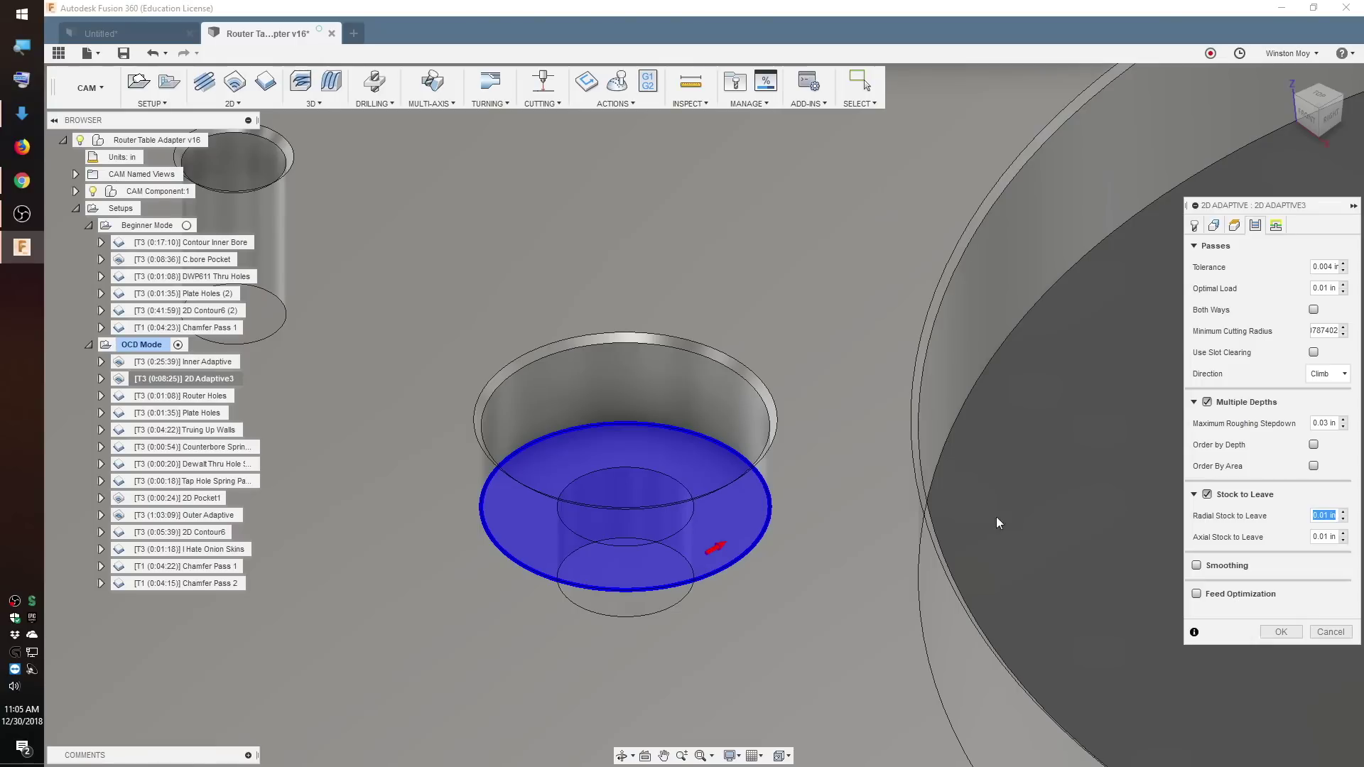
pyautogui.click(1324, 629)
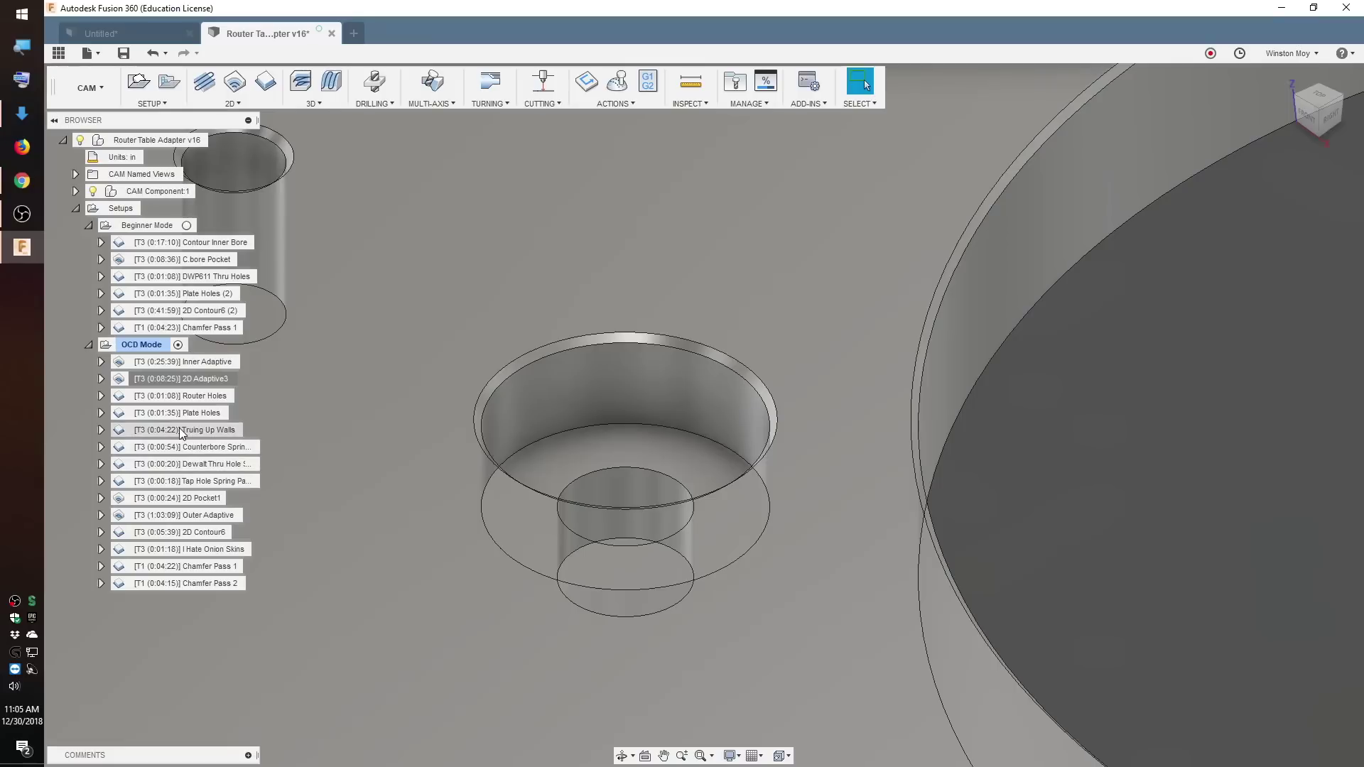
# From the top view, compare the 2D Adaptive3 and Truing Up Walls toolpaths by toggling Truing Up Walls
pyautogui.click(182, 432)
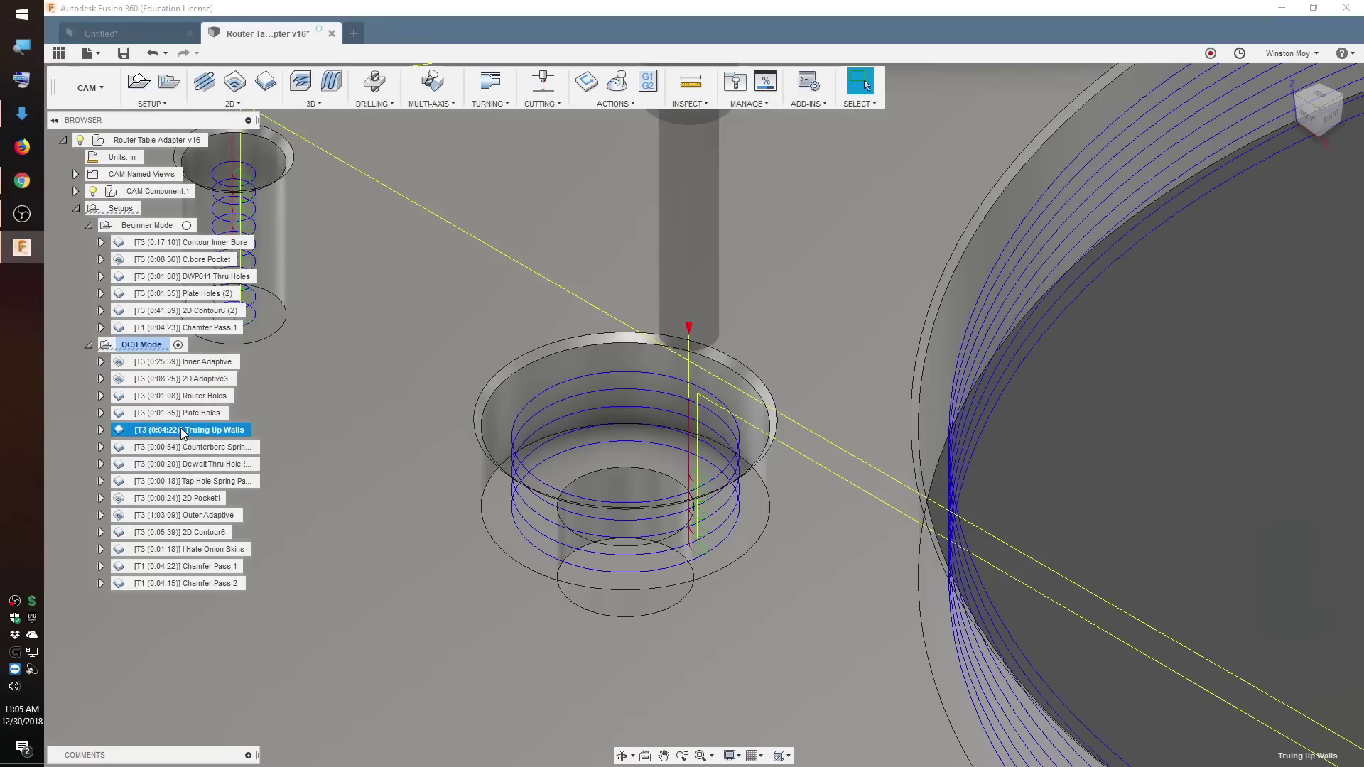
pyautogui.click(1322, 97)
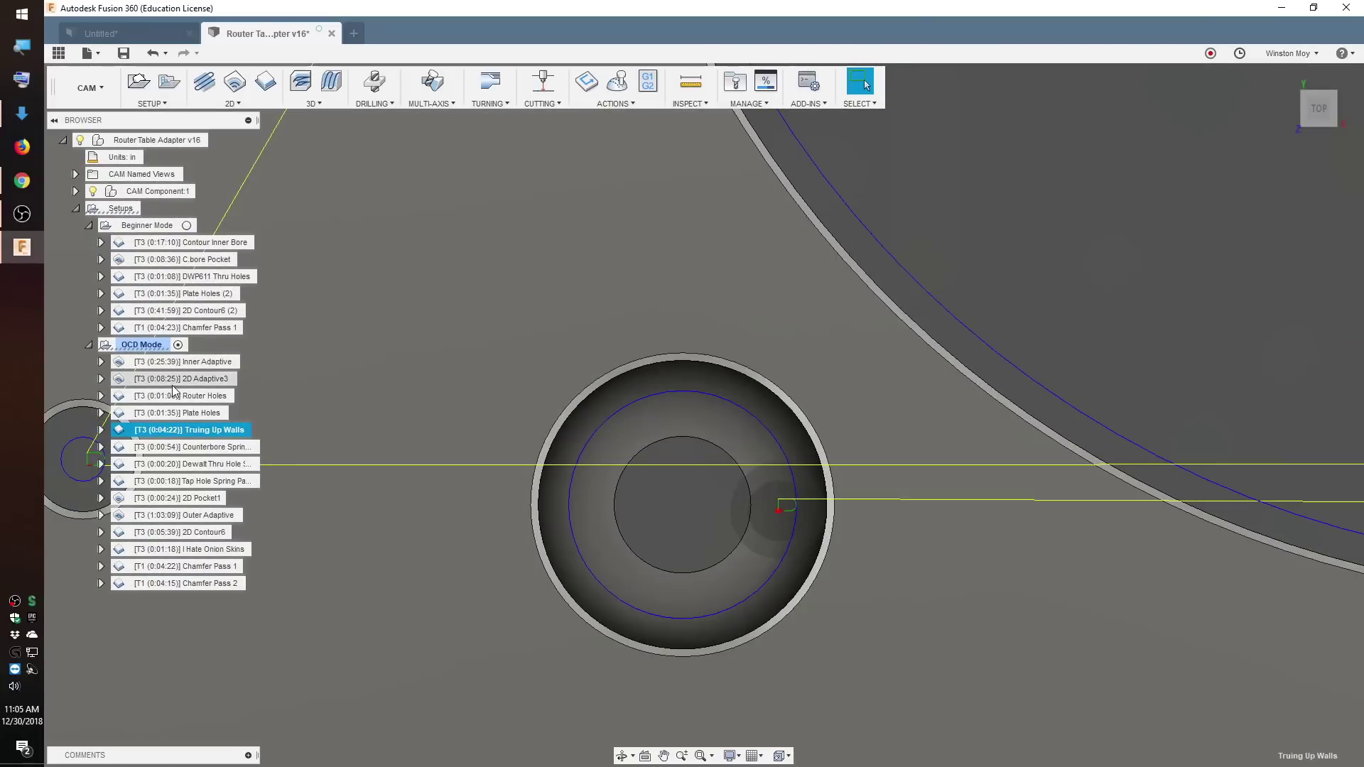
pyautogui.click(178, 380)
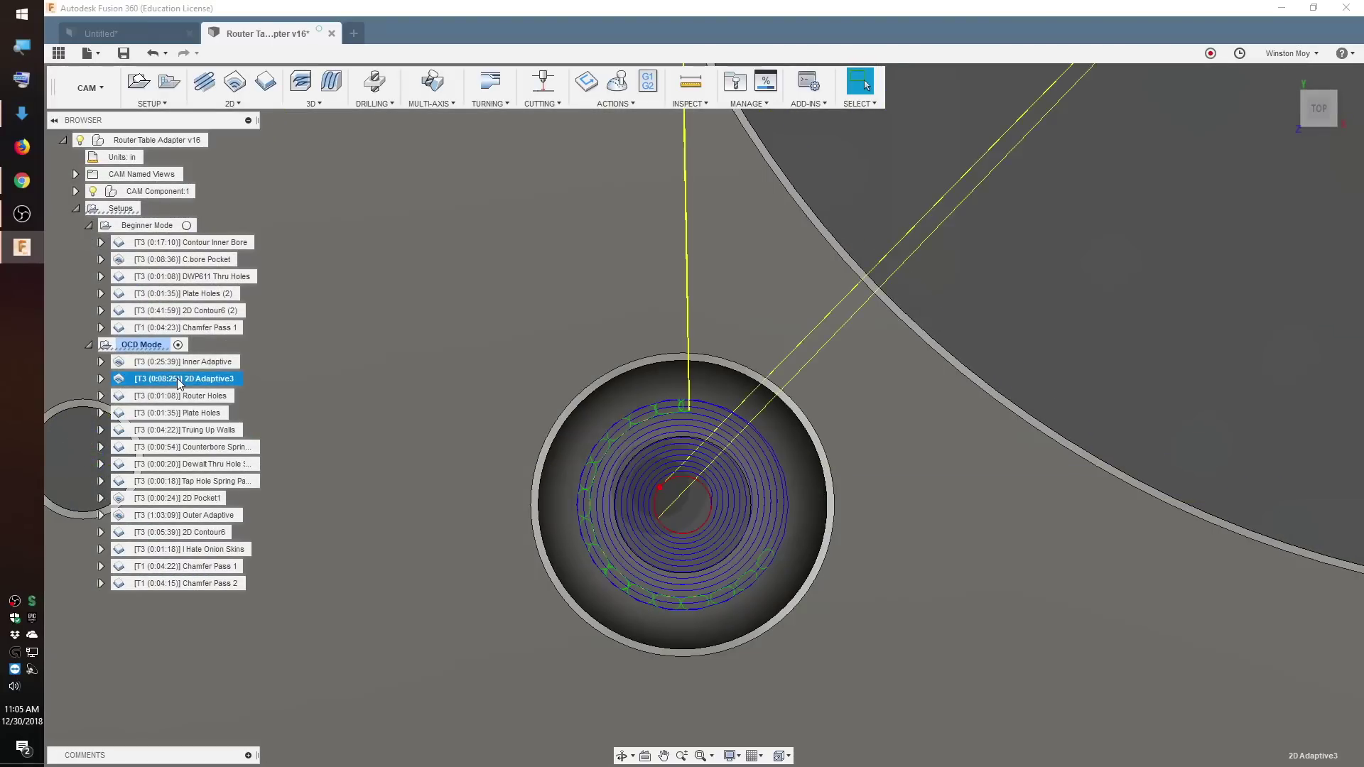
pyautogui.keyDown('ctrl'); pyautogui.click(203, 430); pyautogui.keyUp('ctrl')
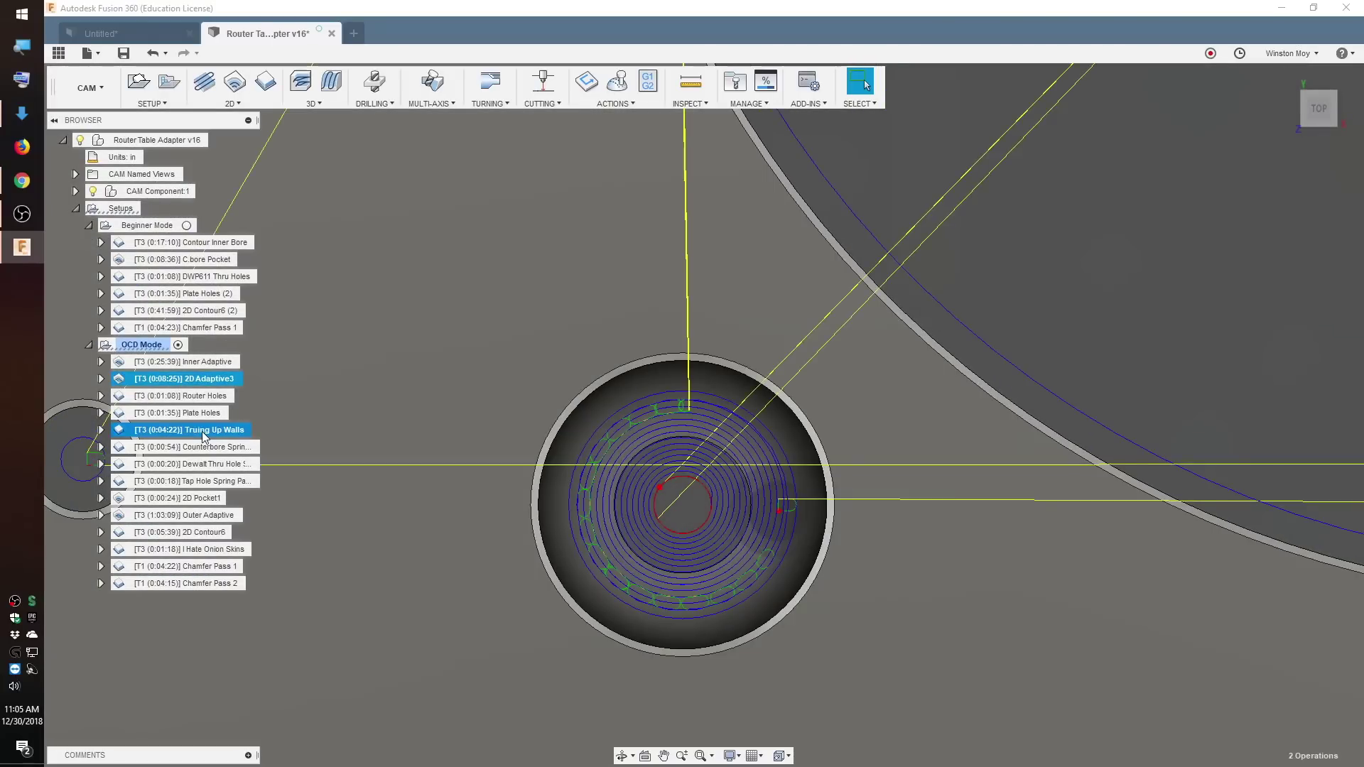
pyautogui.keyDown('ctrl'); pyautogui.click(202, 431); pyautogui.keyUp('ctrl')
pyautogui.keyDown('ctrl'); pyautogui.click(203, 431); pyautogui.keyUp('ctrl')
pyautogui.keyDown('ctrl'); pyautogui.click(204, 431); pyautogui.keyUp('ctrl')
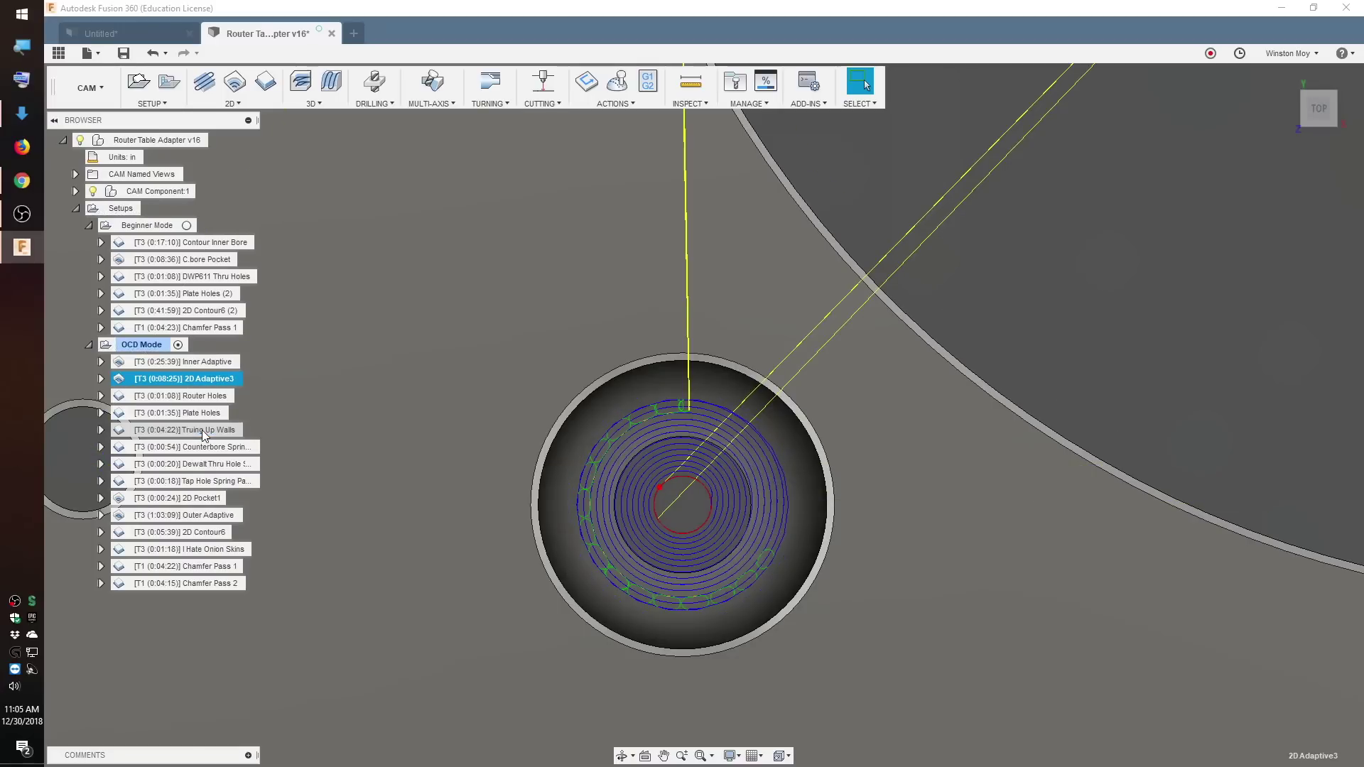
pyautogui.keyDown('ctrl'); pyautogui.click(204, 431); pyautogui.keyUp('ctrl')
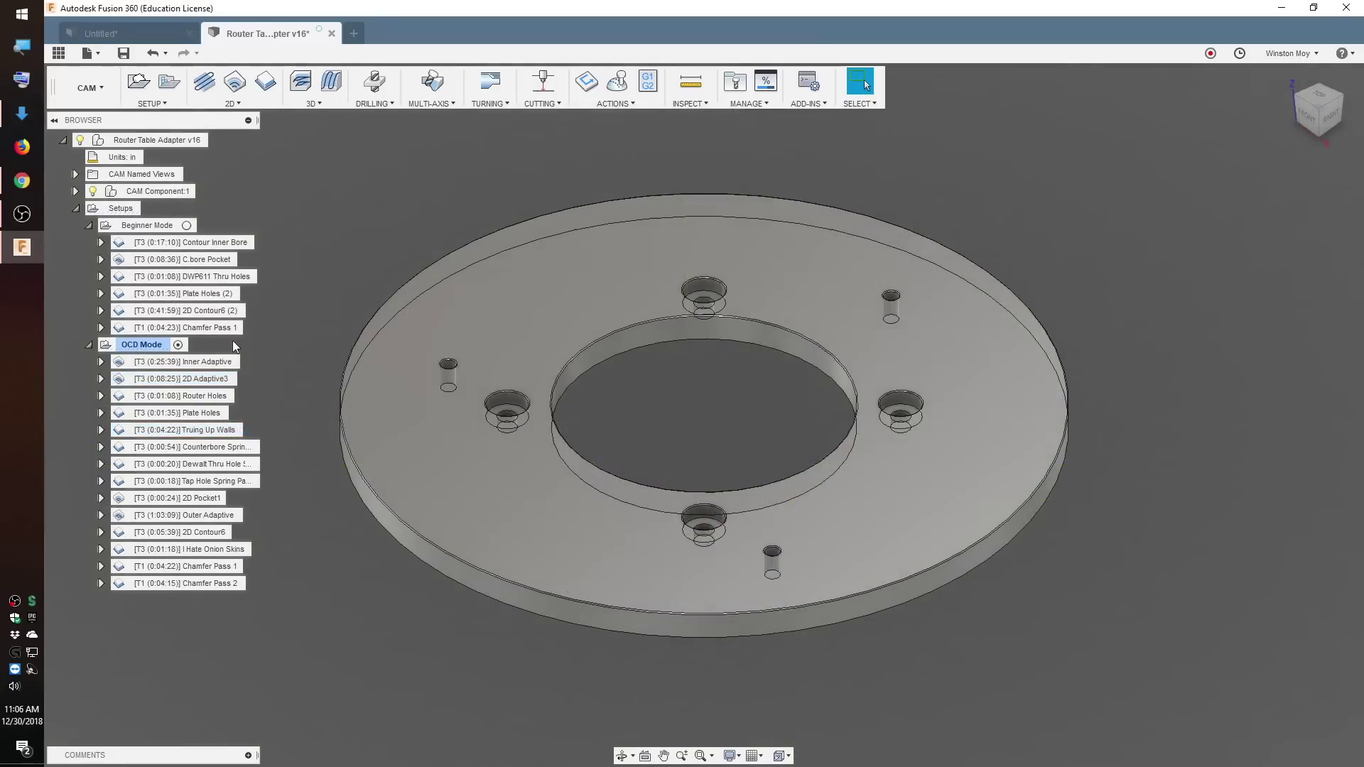
# Display the Inner Adaptive and Outer Adaptive toolpaths together, viewed from directly above
pyautogui.click(218, 363)
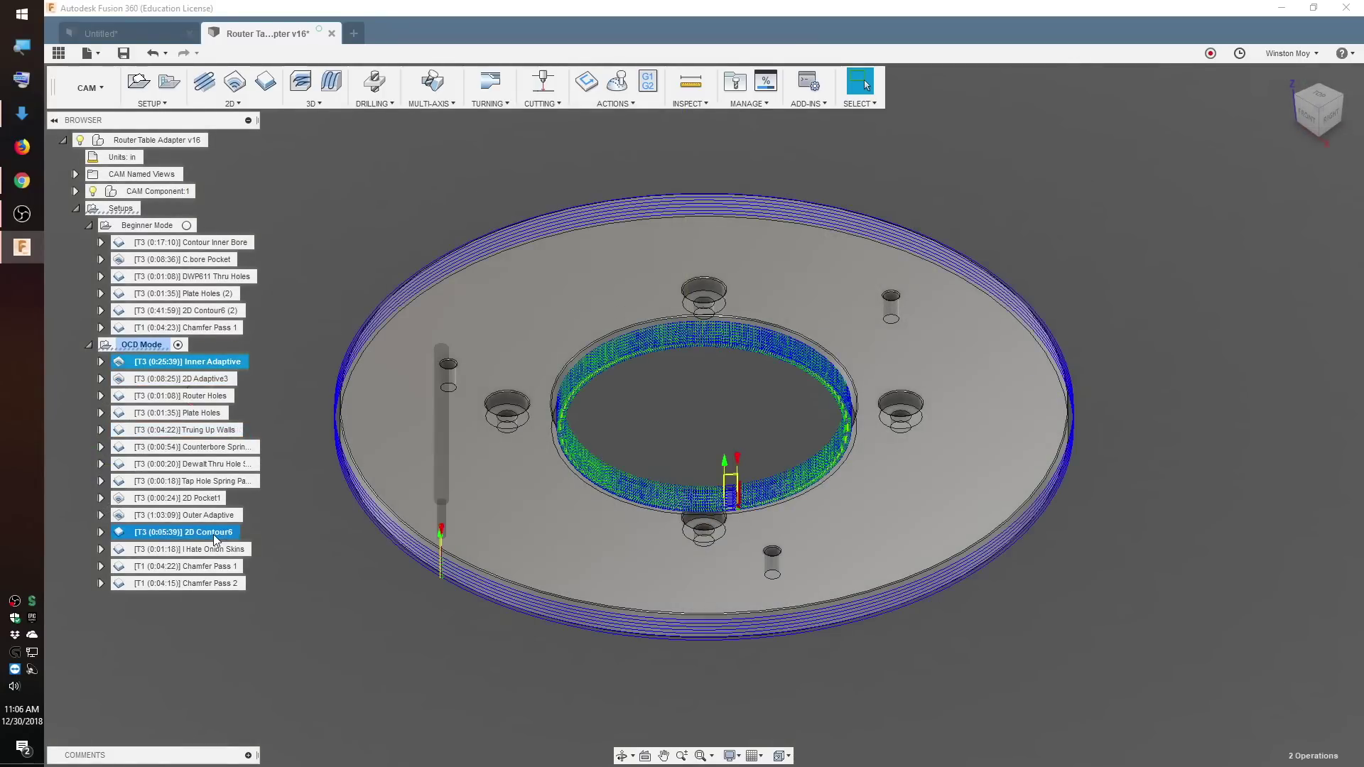
pyautogui.keyDown('ctrl'); pyautogui.click(213, 515); pyautogui.keyUp('ctrl')
pyautogui.click(1322, 97)
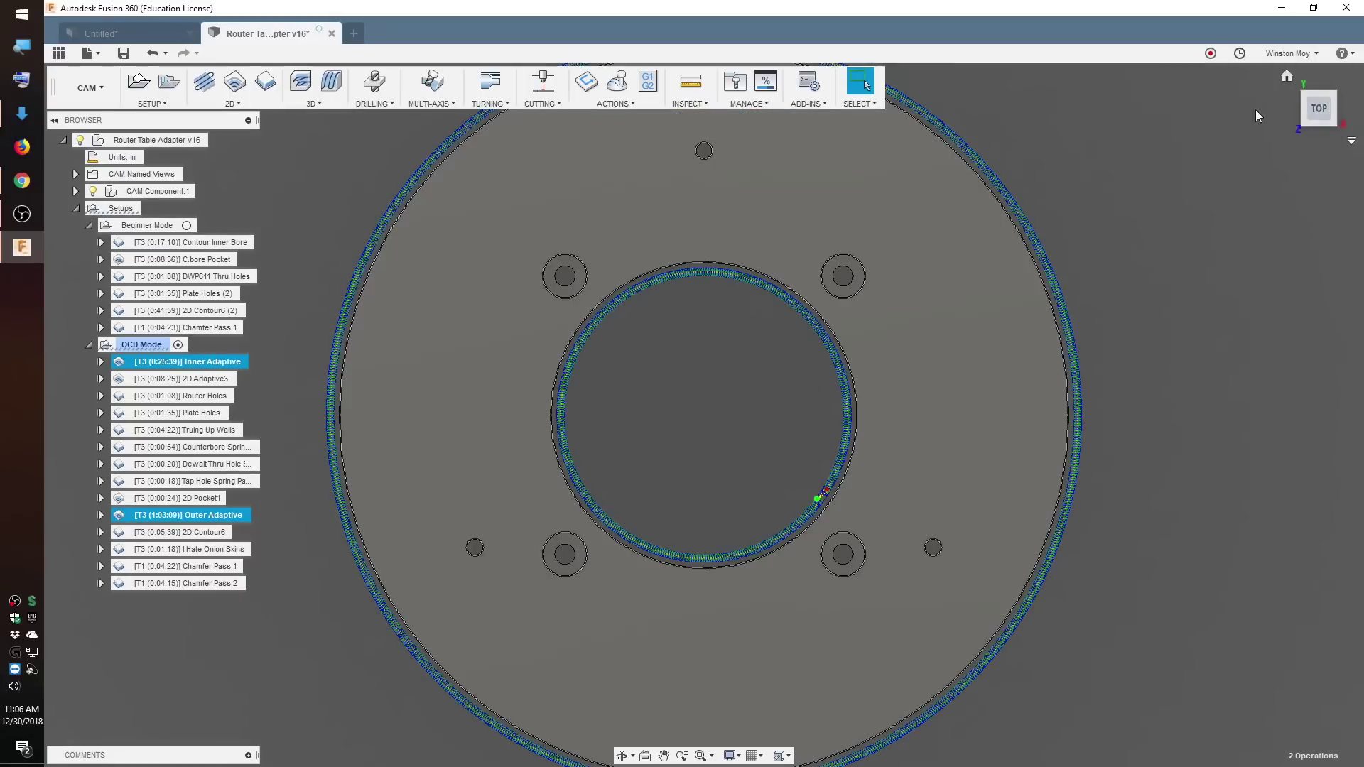
pyautogui.scroll(8, 817, 494)
pyautogui.scroll(-5, 609, 449)
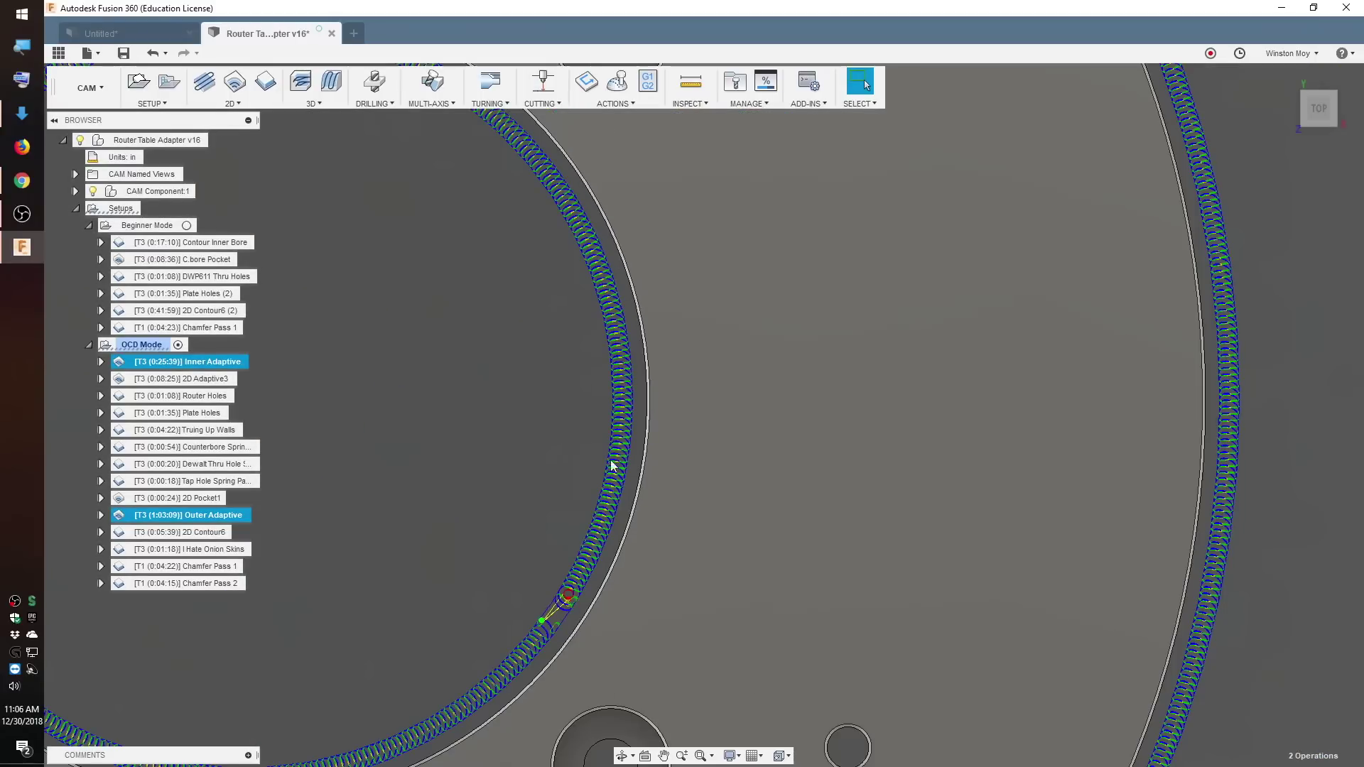